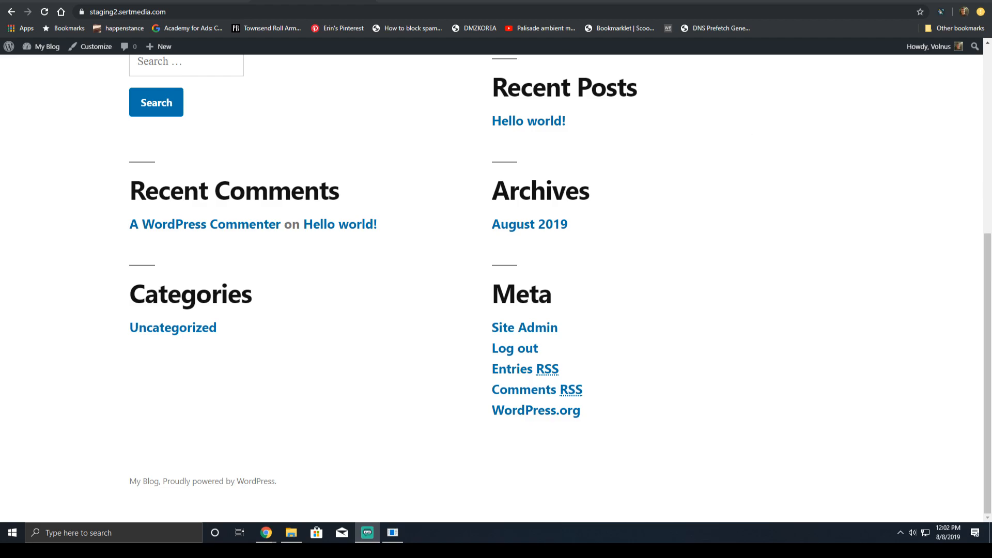
# - Copy the staging site's address and deactivate the WP Reset plugin in the site's WordPress admin
pyautogui.click(283, 10)
pyautogui.hotkey('ctrl', 'c')
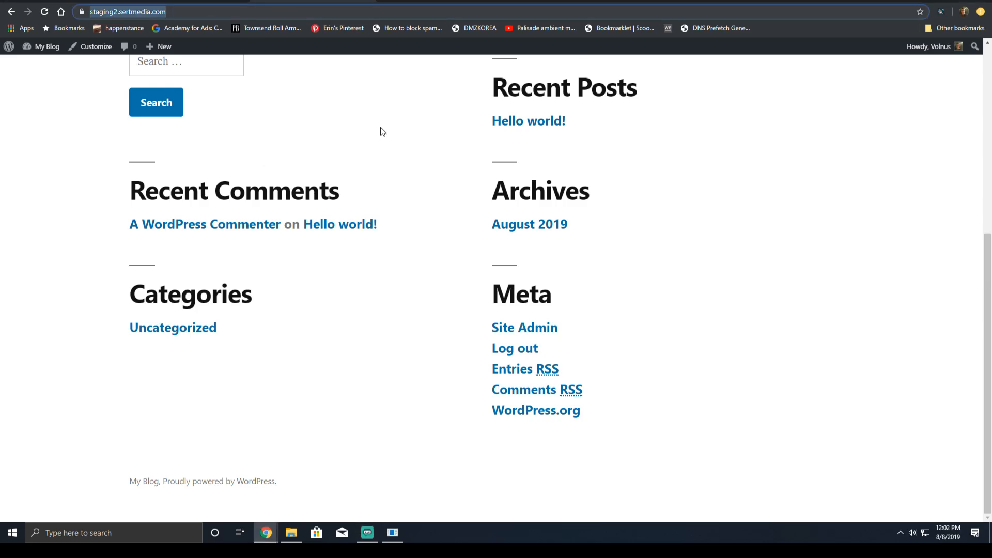
pyautogui.click(177, 1)
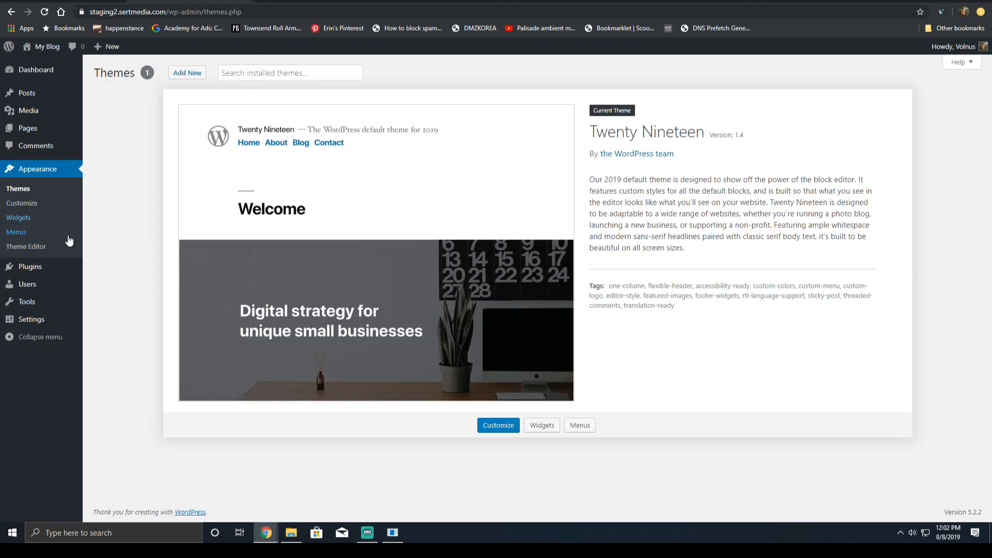
pyautogui.rightClick(49, 260)
pyautogui.click(49, 261)
pyautogui.click(202, 160)
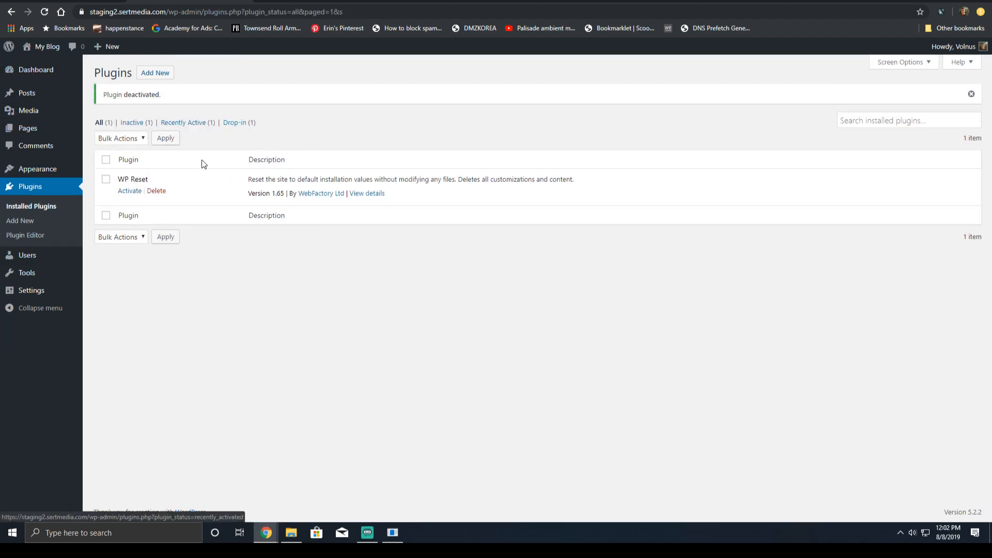
pyautogui.moveTo(47, 176)
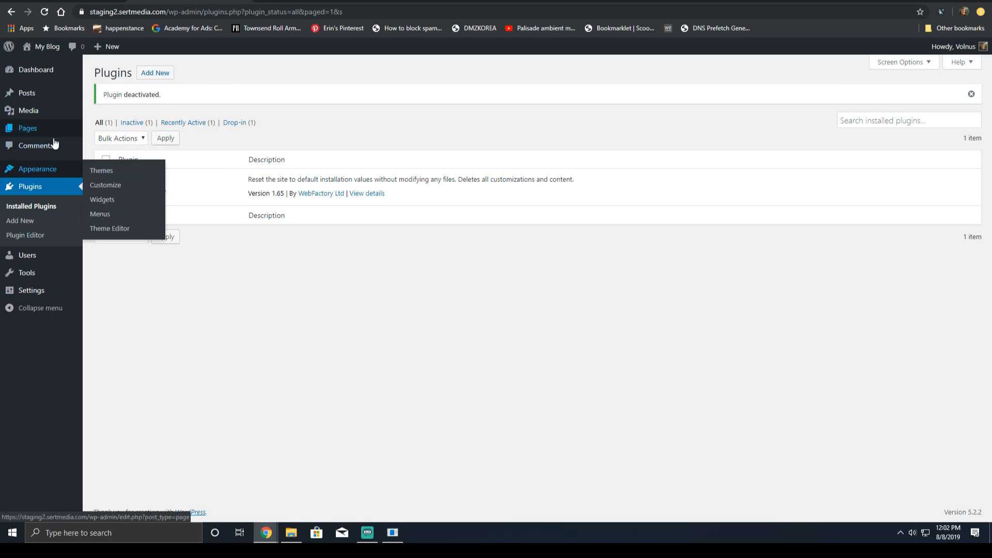
pyautogui.click(323, 1)
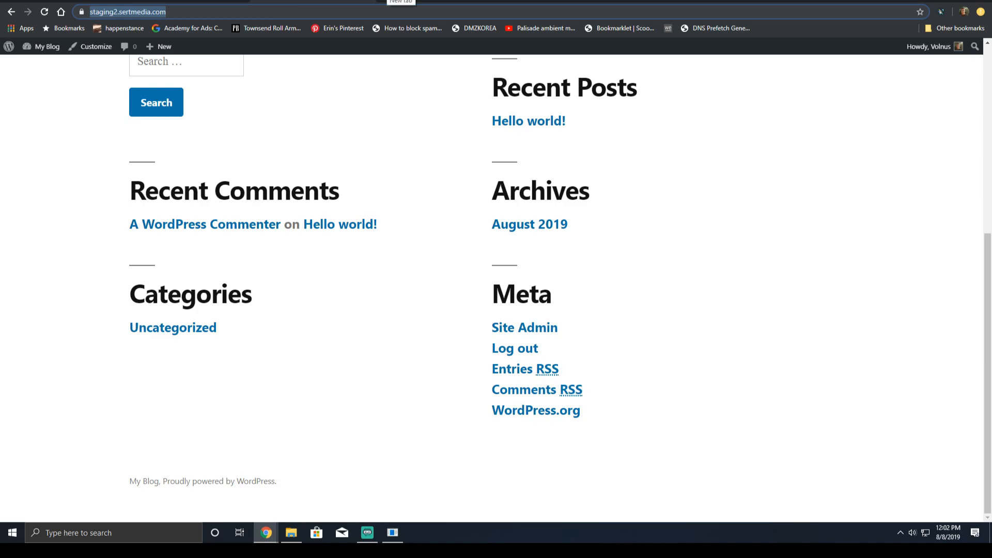
pyautogui.click(386, 1)
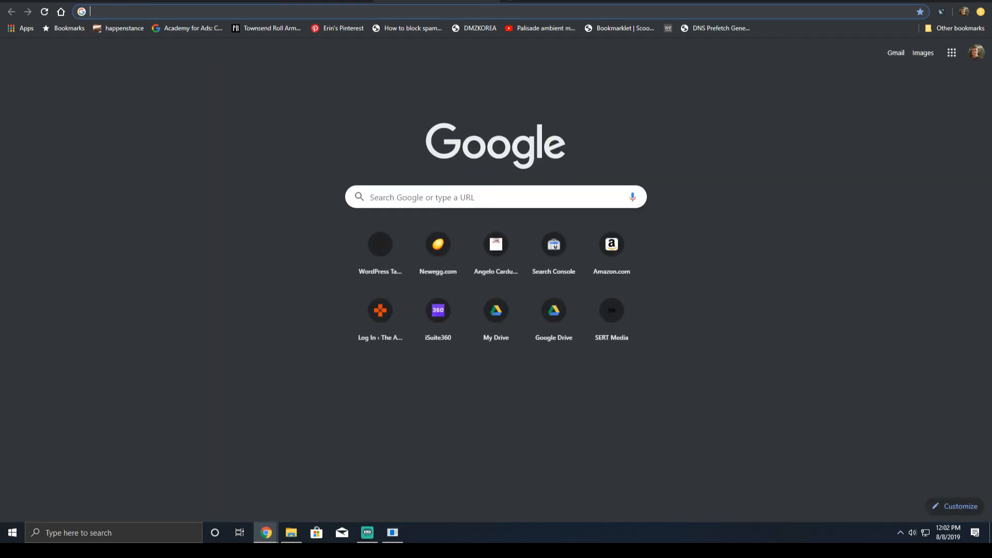
pyautogui.write('gtmetrix.com')
pyautogui.press('Down')
pyautogui.press('Down')
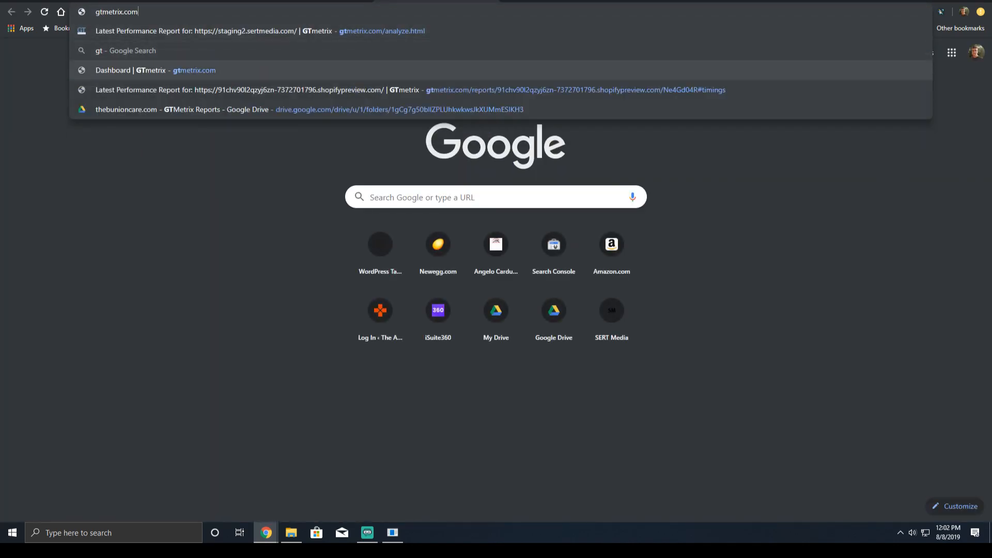
pyautogui.press('Return')
pyautogui.hotkey('ctrl', 'v')
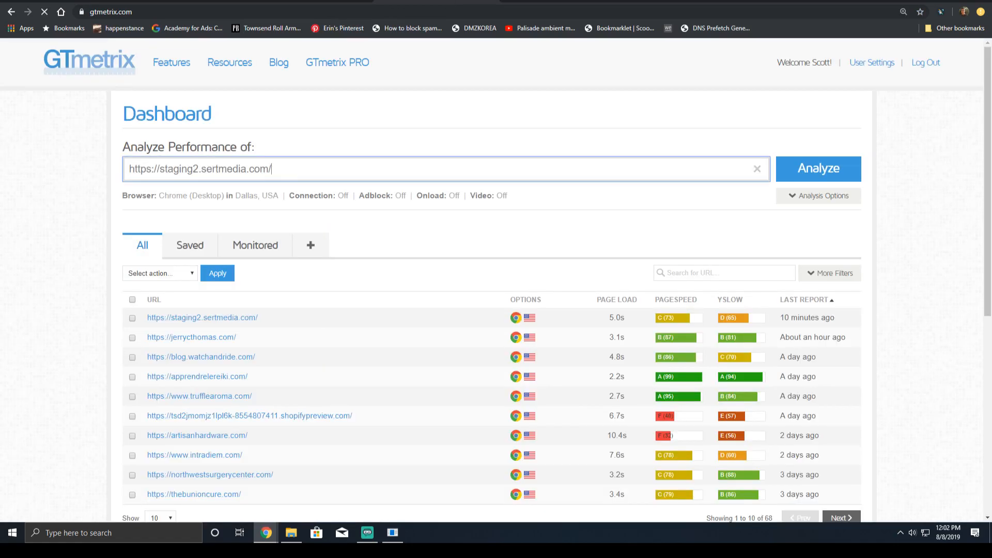
pyautogui.press('Return')
pyautogui.hotkey('ctrl', 't')
pyautogui.write('to')
pyautogui.press('Return')
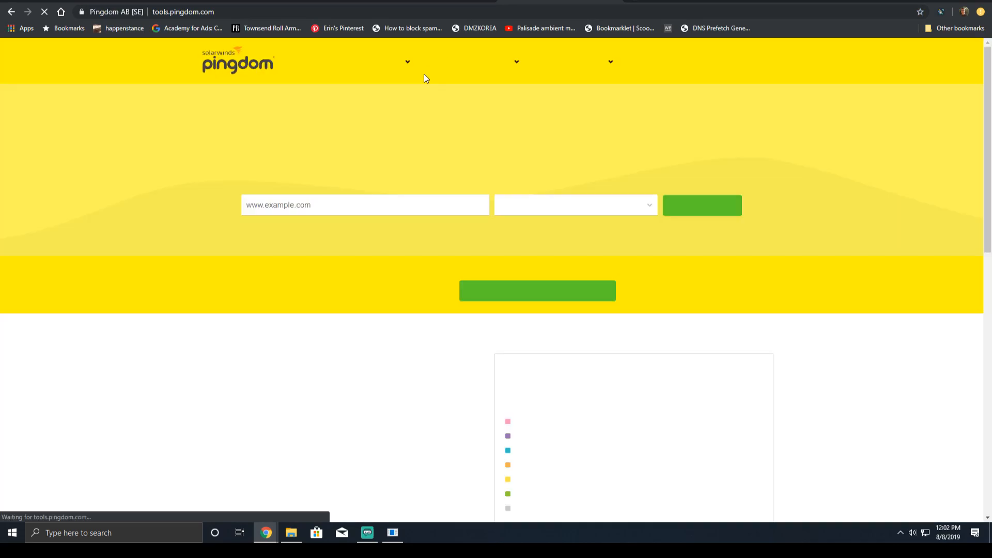
pyautogui.hotkey('ctrl', 'v')
pyautogui.click(568, 211)
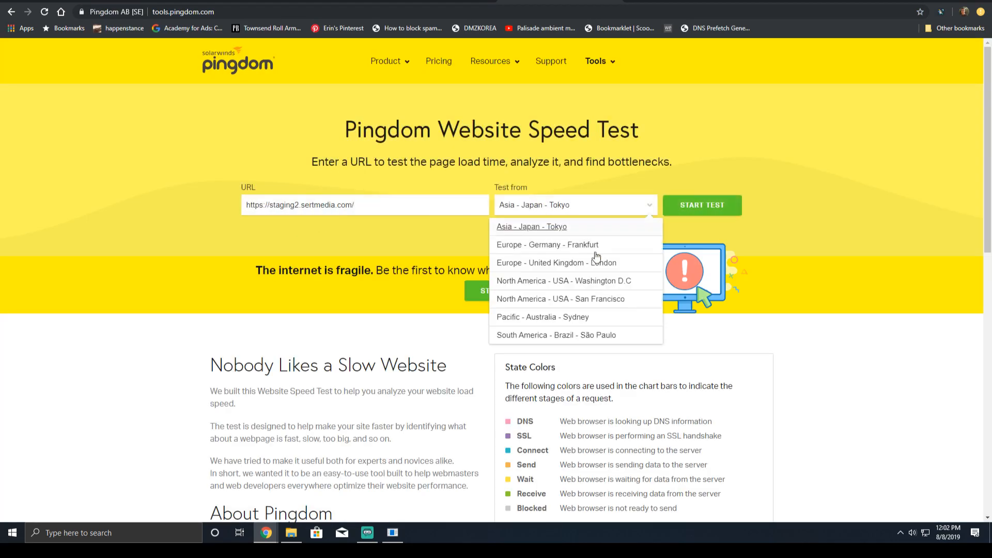
pyautogui.click(608, 281)
pyautogui.click(729, 197)
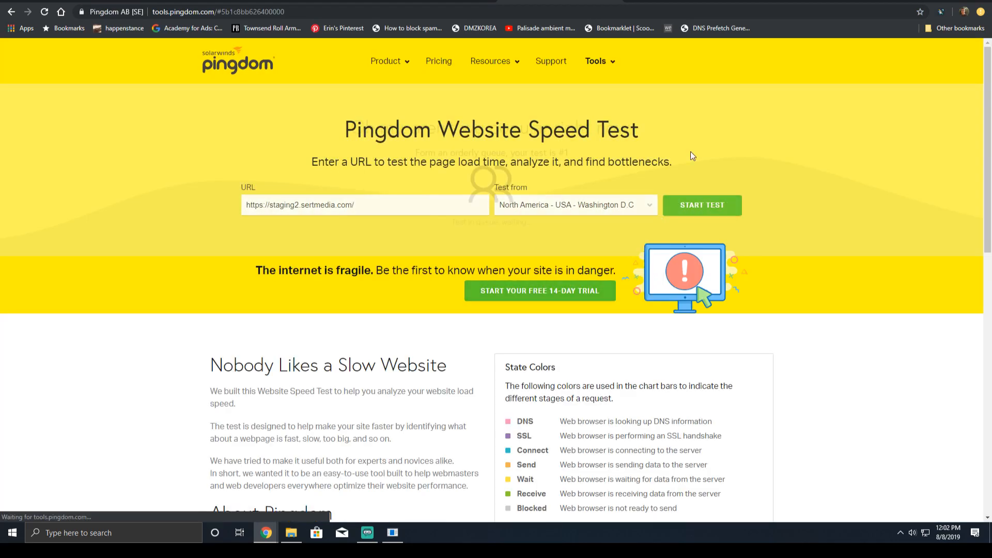
pyautogui.hotkey('ctrl', 't')
pyautogui.write('pagespeed')
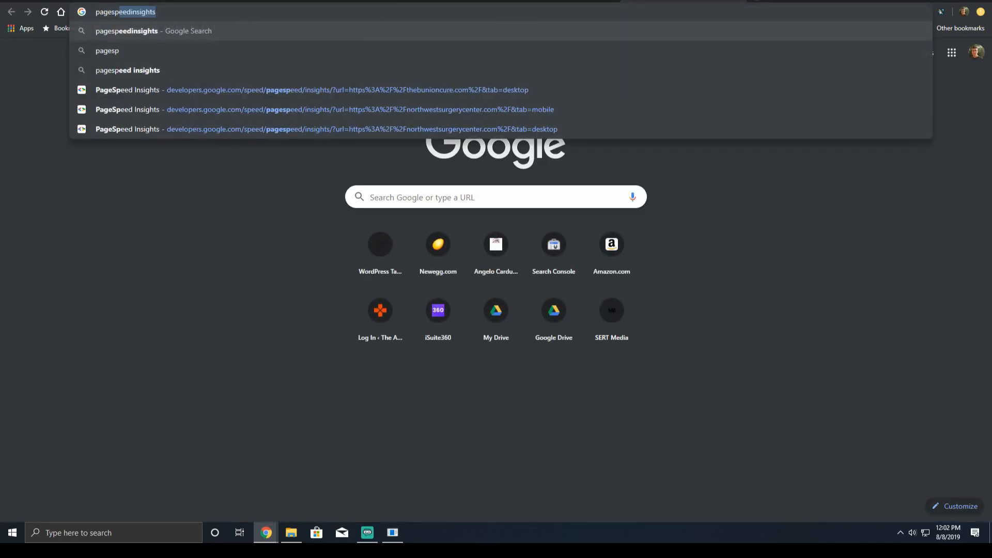
pyautogui.write('insights')
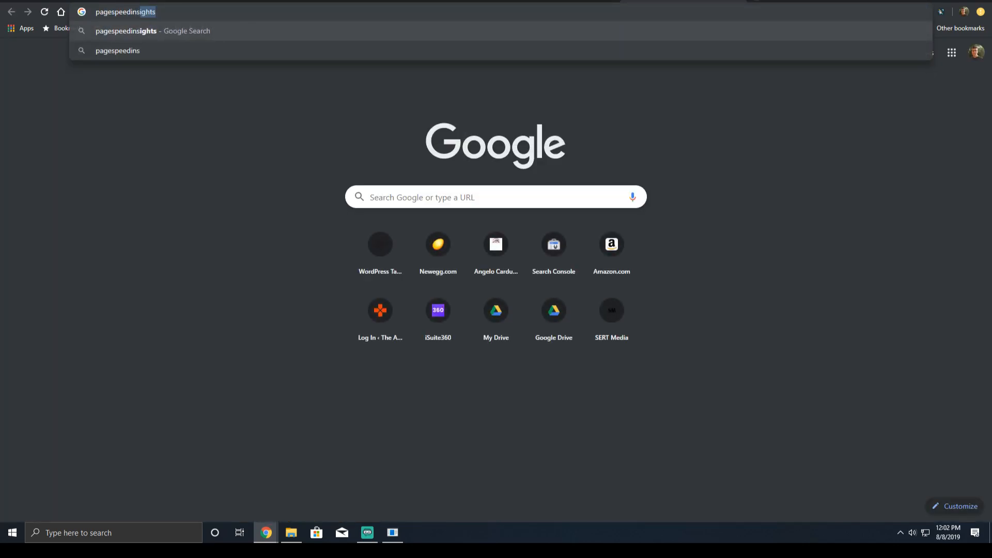
pyautogui.press('Return')
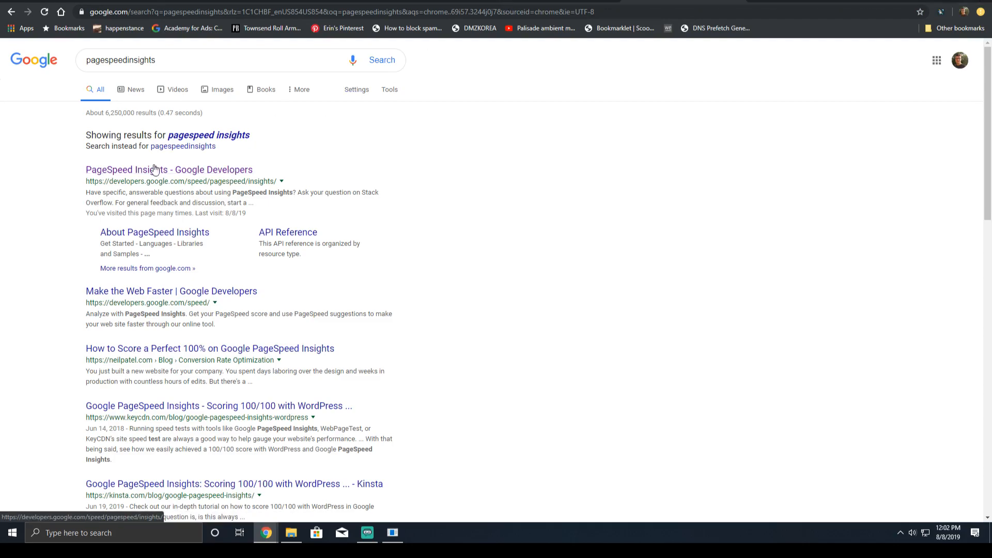
pyautogui.click(165, 171)
pyautogui.click(334, 135)
pyautogui.hotkey('ctrl', 'v')
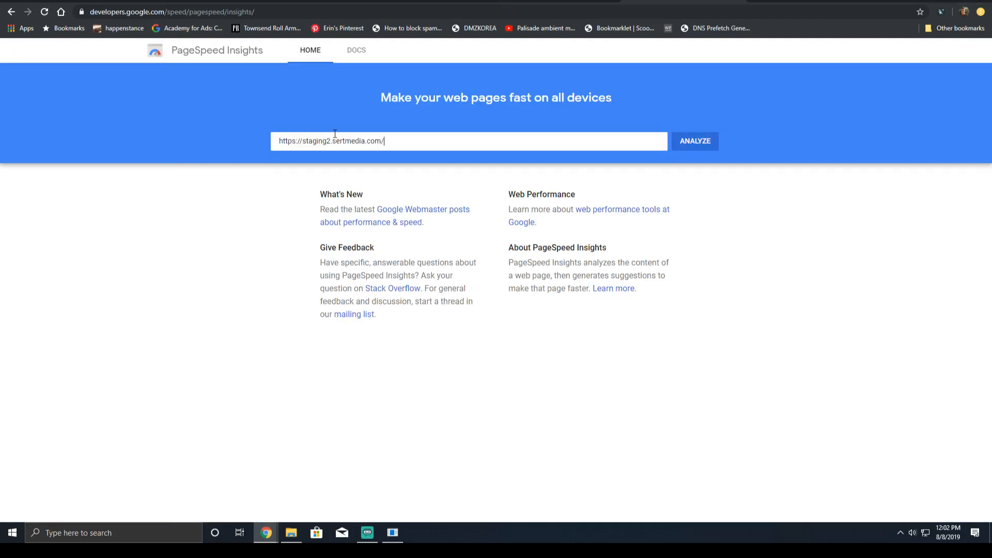
pyautogui.press('Return')
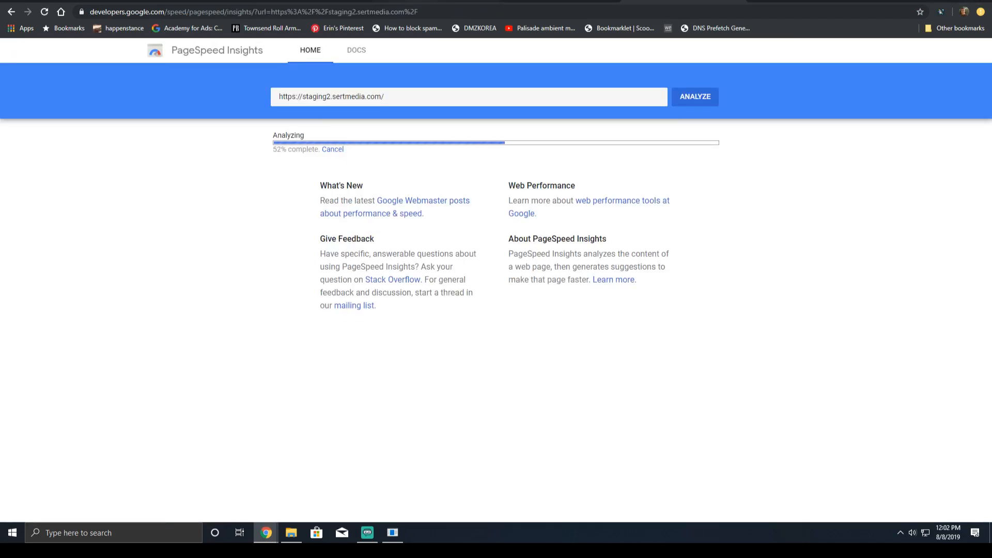
# - Review the site's GTmetrix, Pingdom and PageSpeed Insights results, including the mobile and desktop scores
pyautogui.click(422, 1)
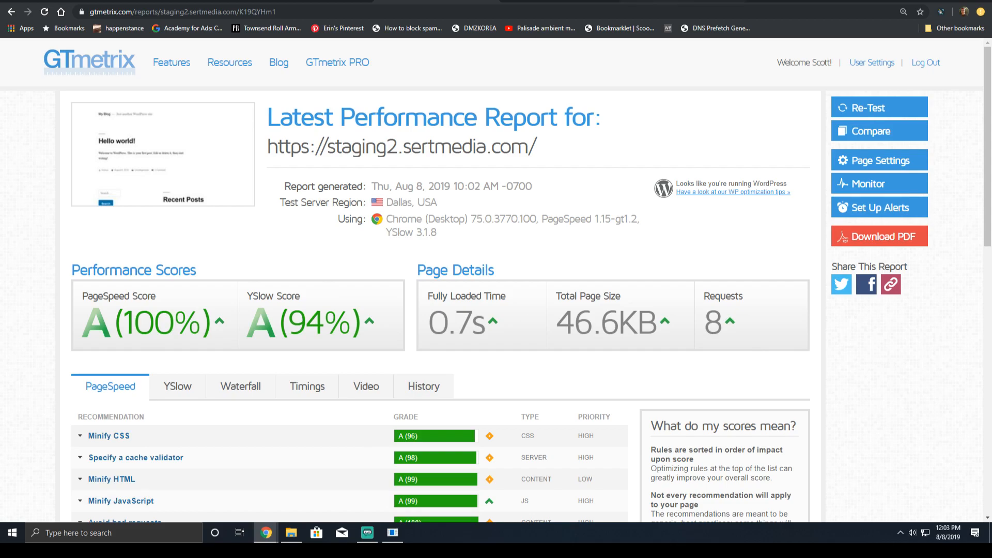
pyautogui.click(537, 1)
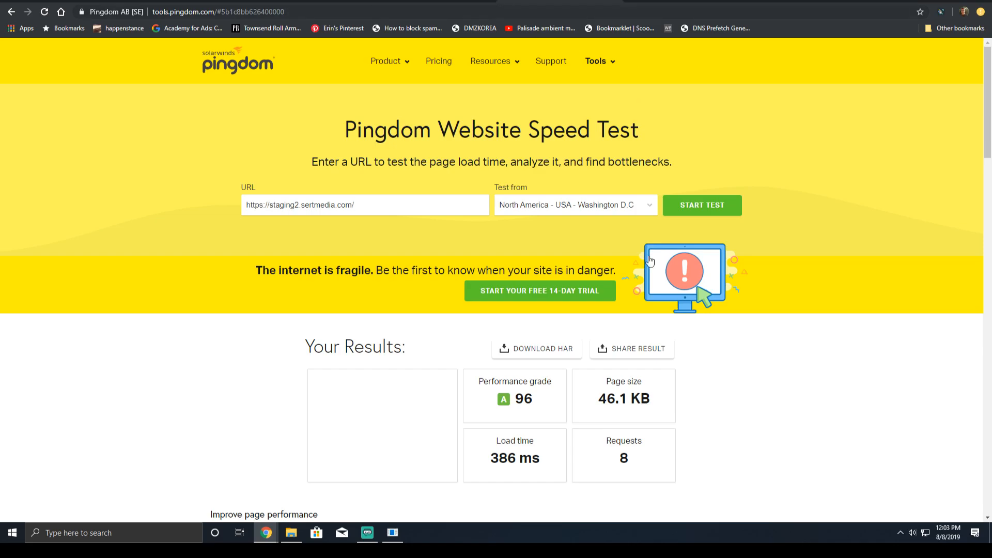
pyautogui.click(680, 0)
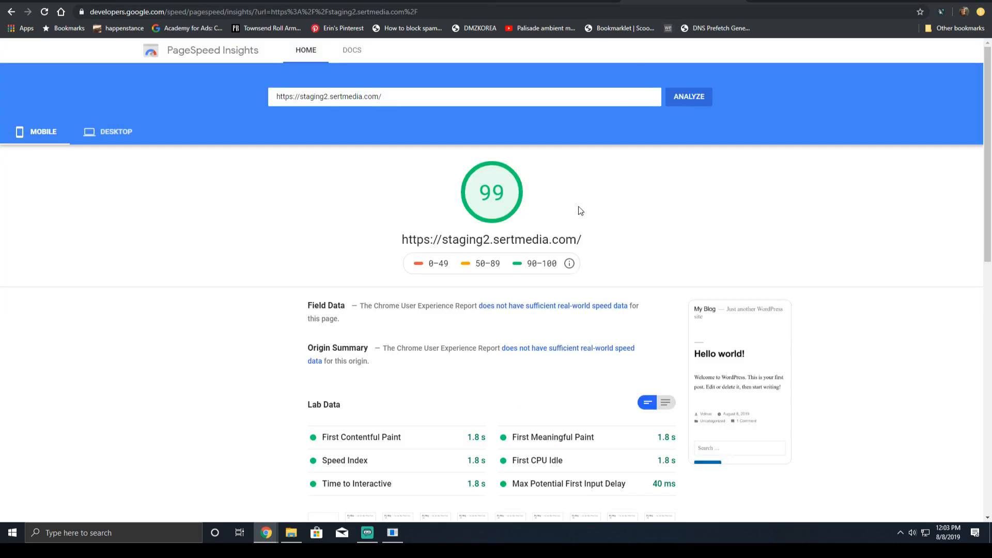
pyautogui.scroll(-4, 501, 256)
pyautogui.scroll(-3, 35, 222)
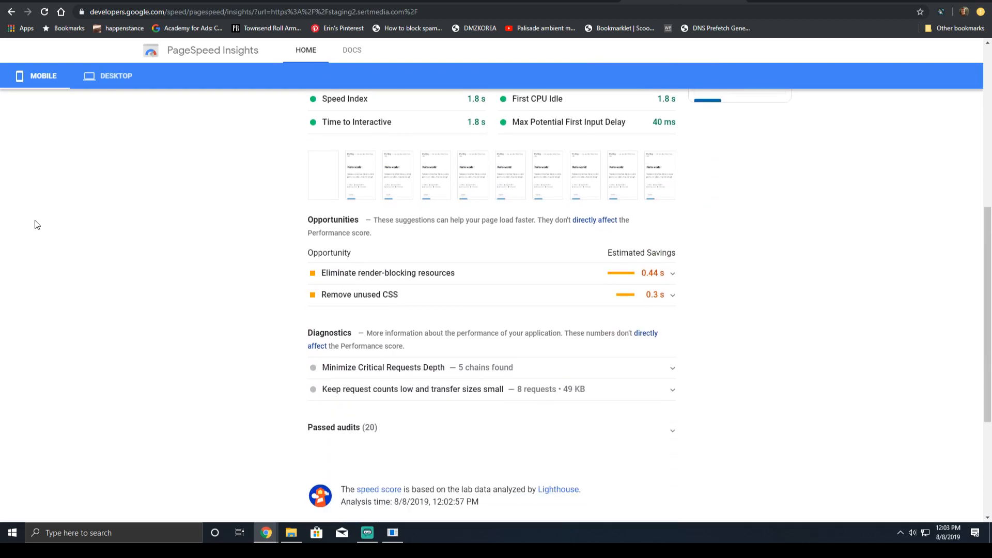
pyautogui.scroll(8, 313, 294)
pyautogui.click(122, 132)
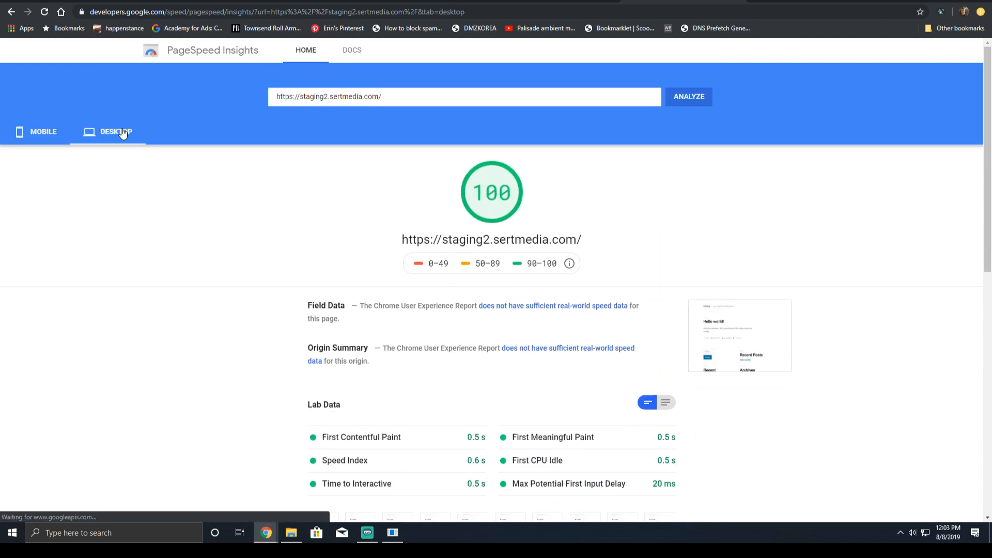
pyautogui.click(37, 132)
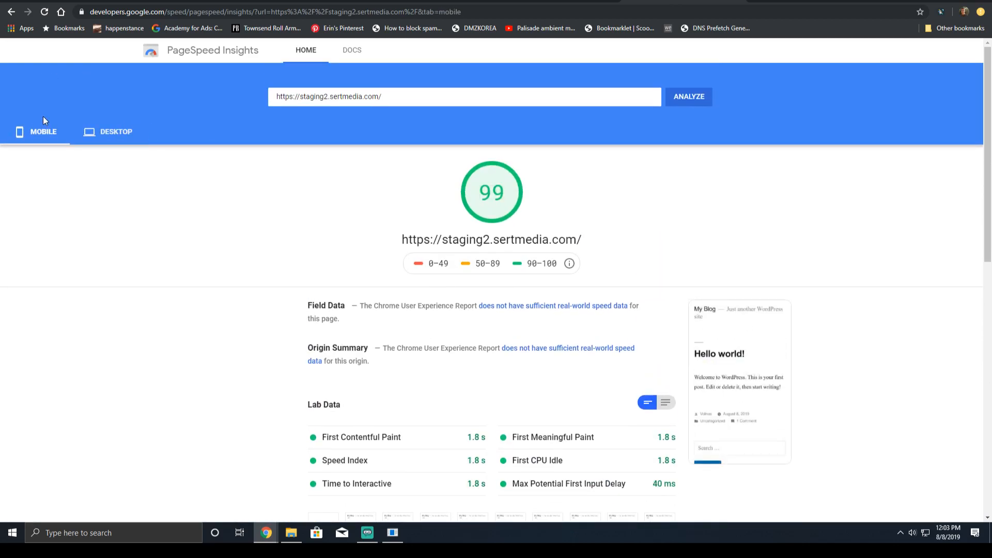
# - Switch to the AddThis dashboard and open the website tools of the My Site profile
pyautogui.click(95, 0)
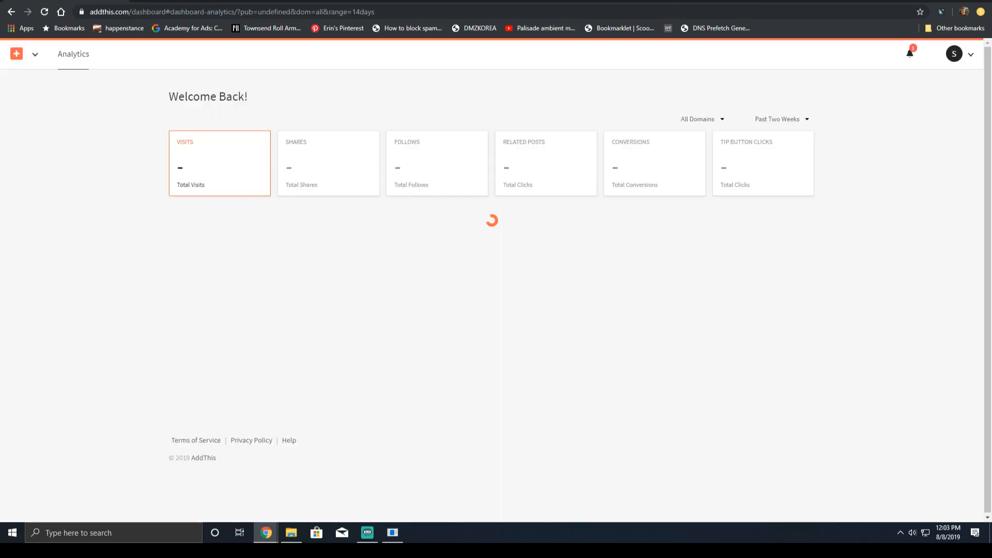
pyautogui.click(36, 55)
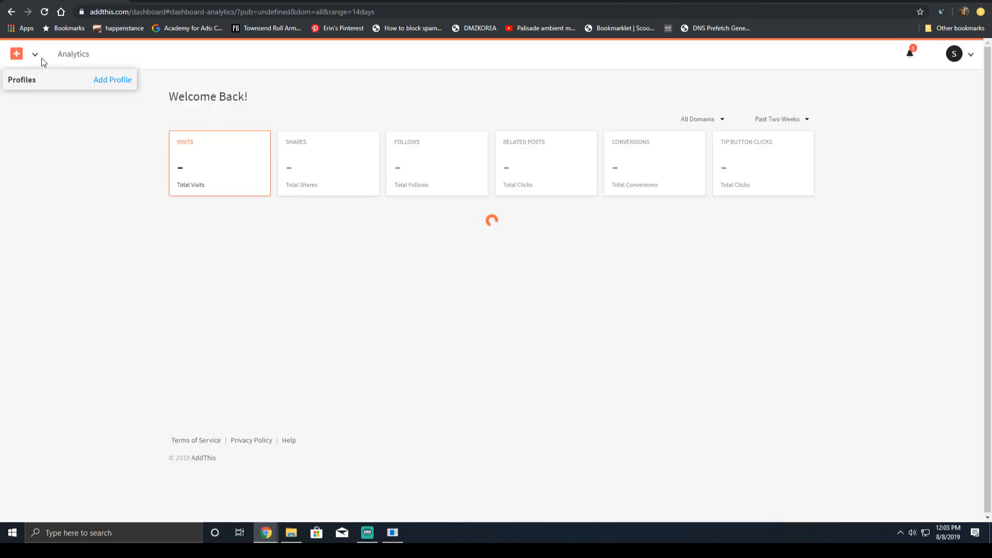
pyautogui.click(15, 59)
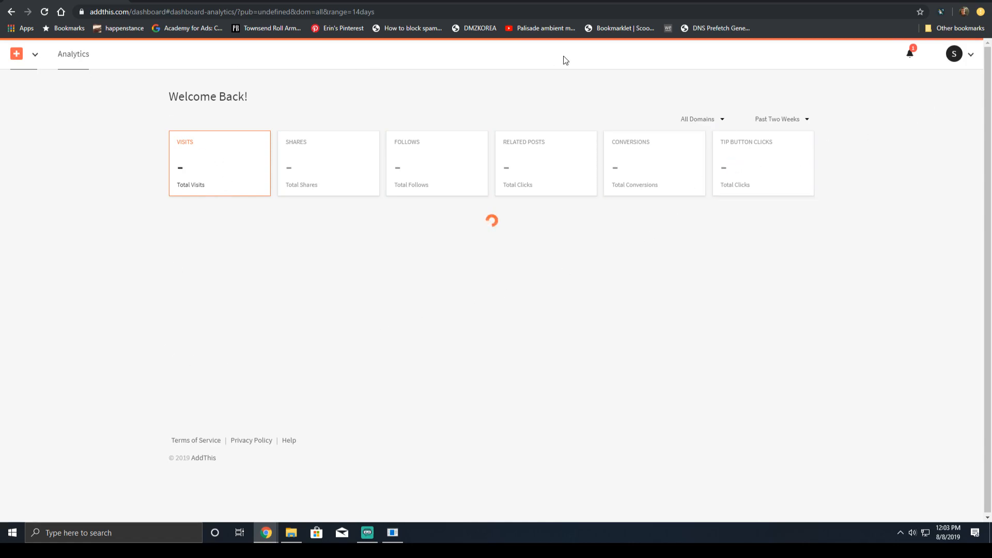
pyautogui.click(962, 58)
pyautogui.click(883, 102)
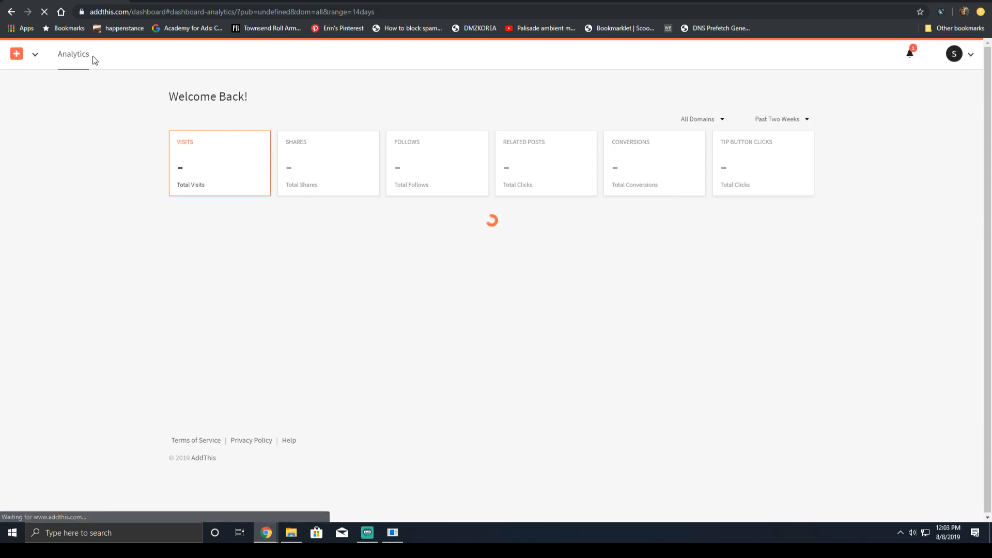
pyautogui.click(152, 72)
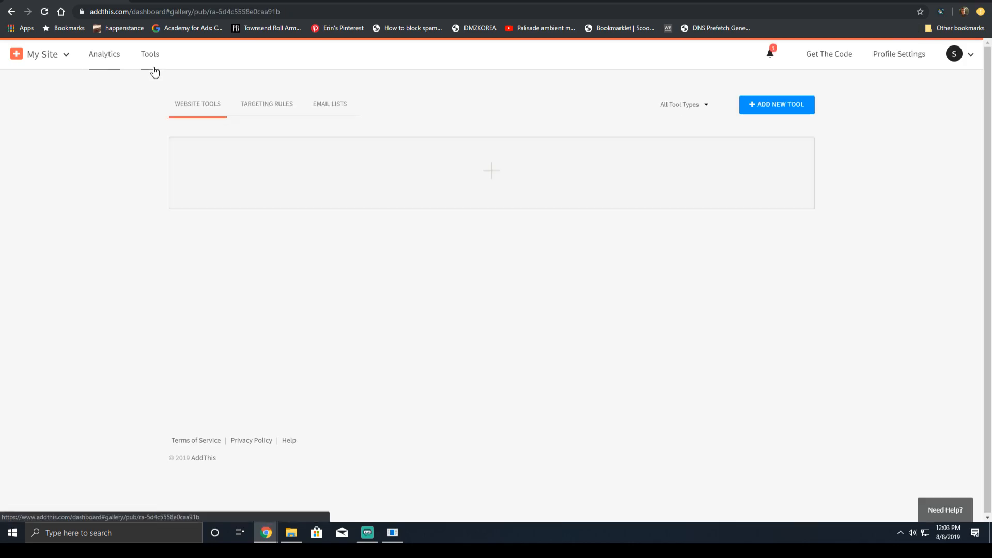
# - Add and activate a Floating share buttons tool with the default sharing services, and copy the AddThis code snippet
pyautogui.click(797, 109)
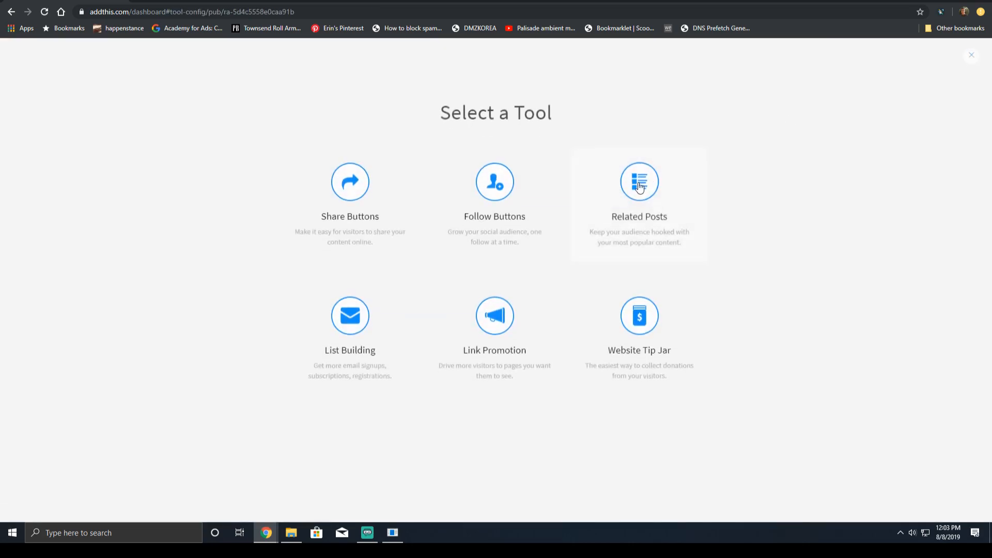
pyautogui.click(317, 195)
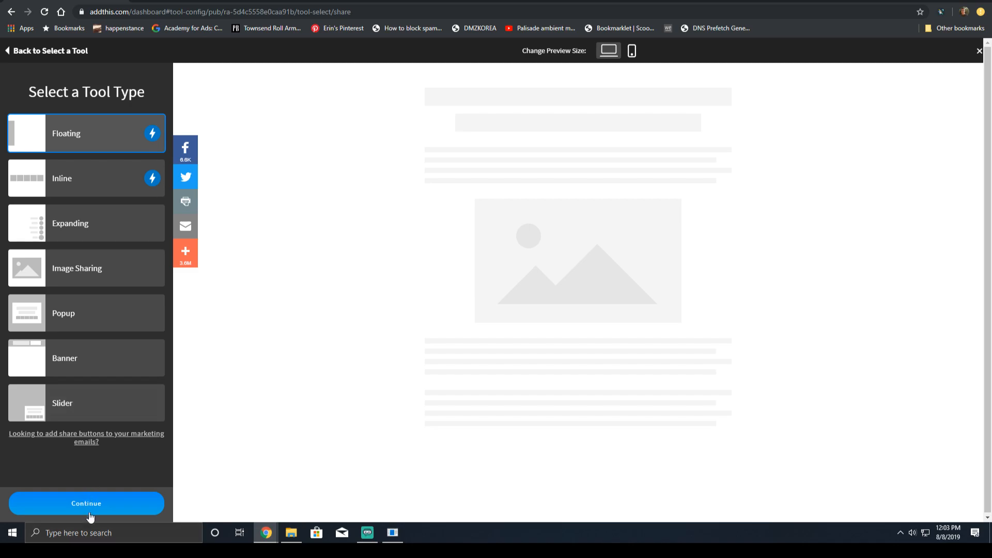
pyautogui.click(102, 506)
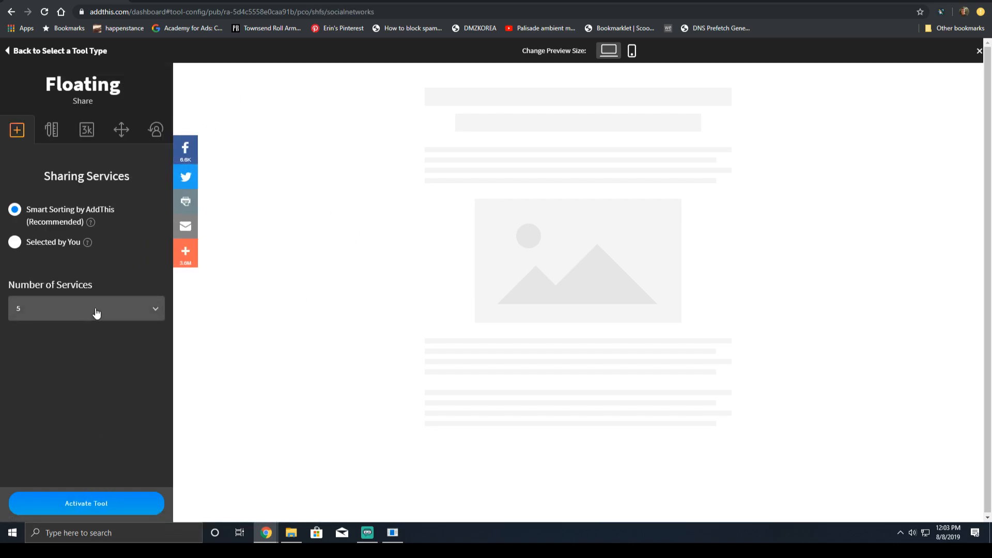
pyautogui.click(133, 506)
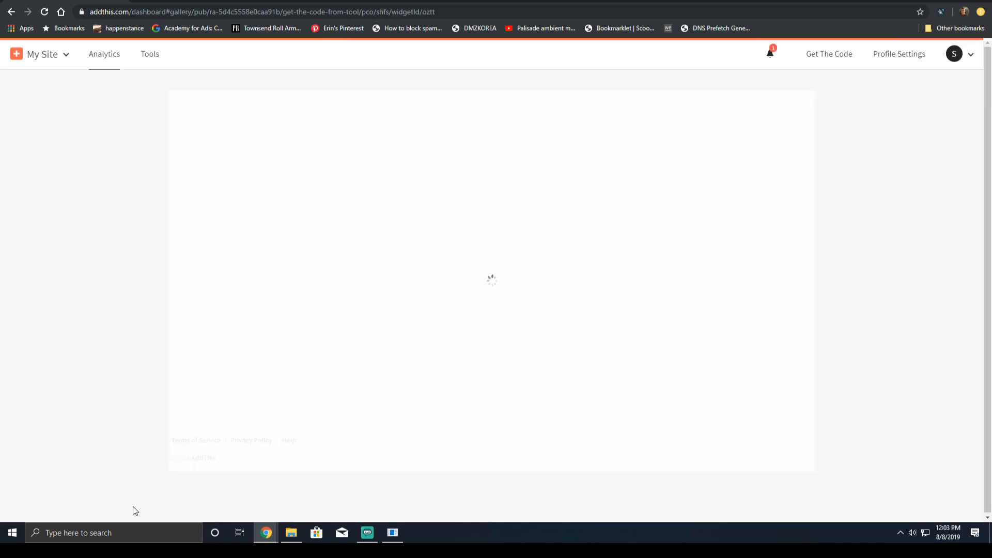
pyautogui.scroll(-8, 560, 202)
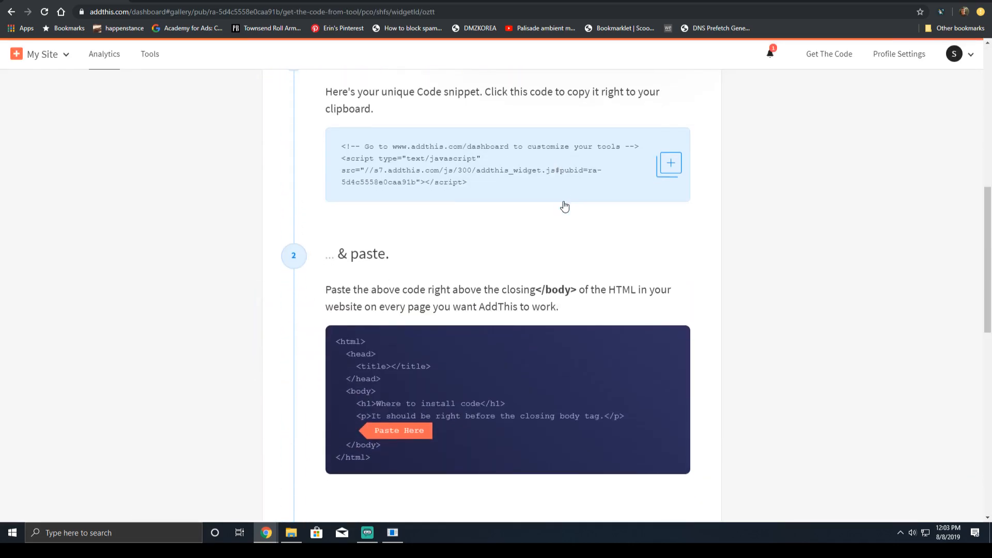
pyautogui.click(508, 180)
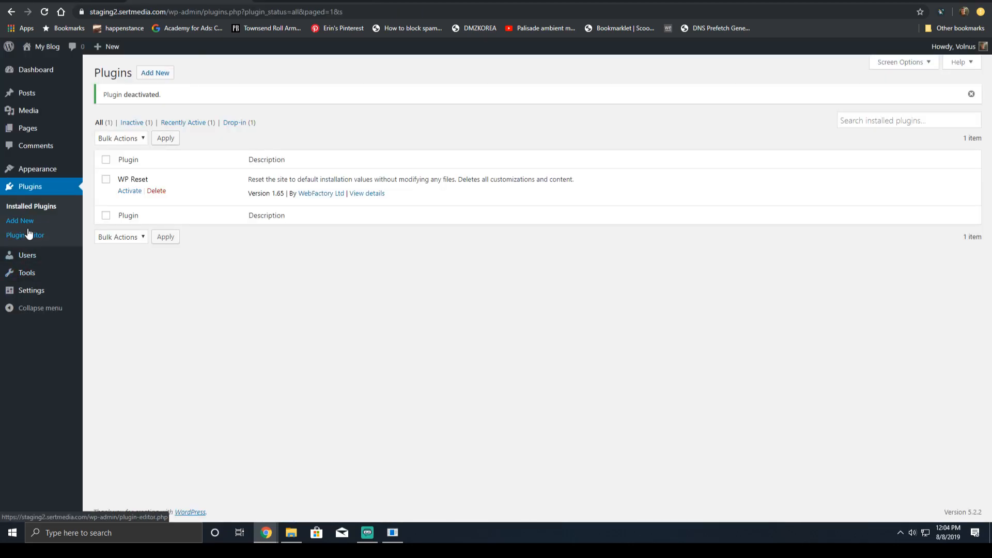
# - Search the WordPress plugin directory for "insert headers and footers", then install and activate Insert Headers and Footers by WPBeginner
pyautogui.click(27, 221)
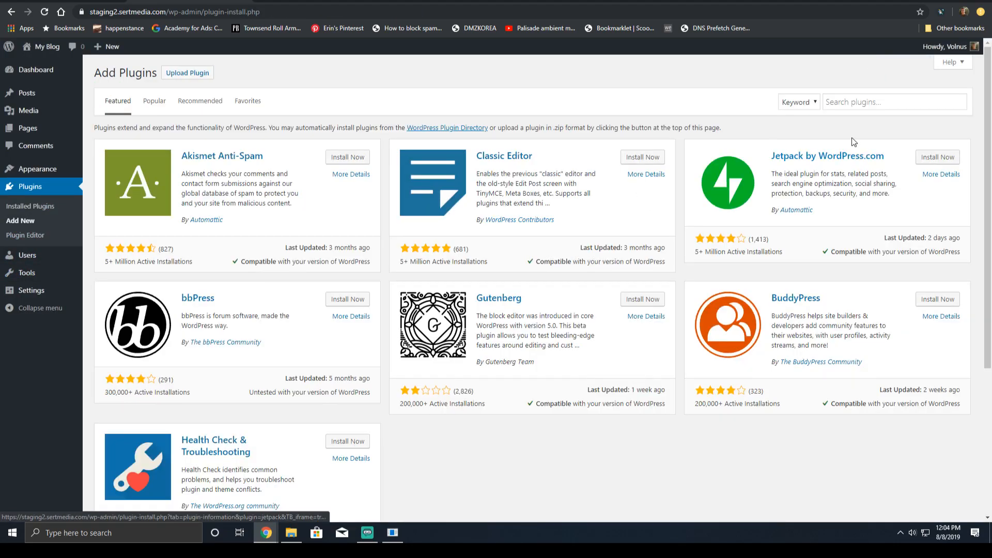
pyautogui.click(875, 103)
pyautogui.write('insert headers and foote')
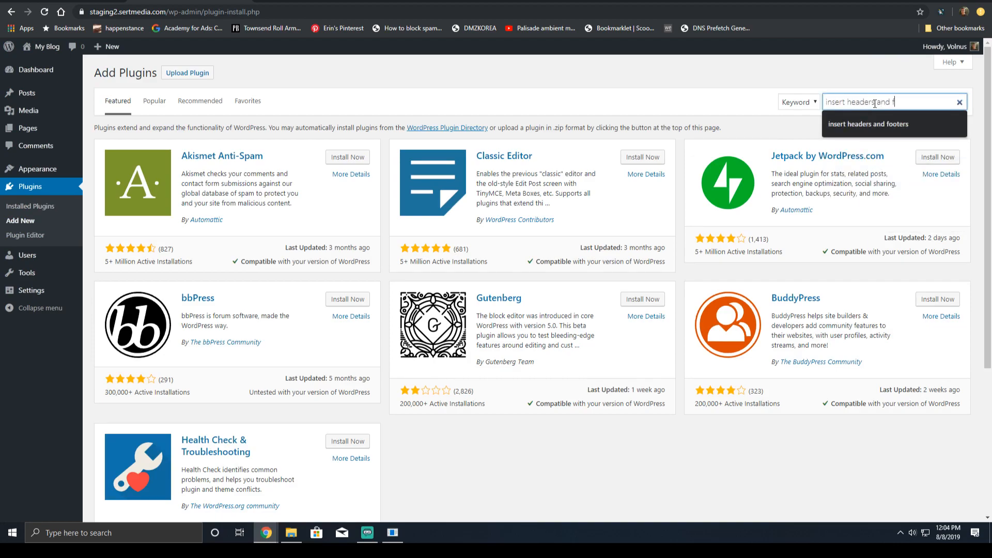
pyautogui.write('rs')
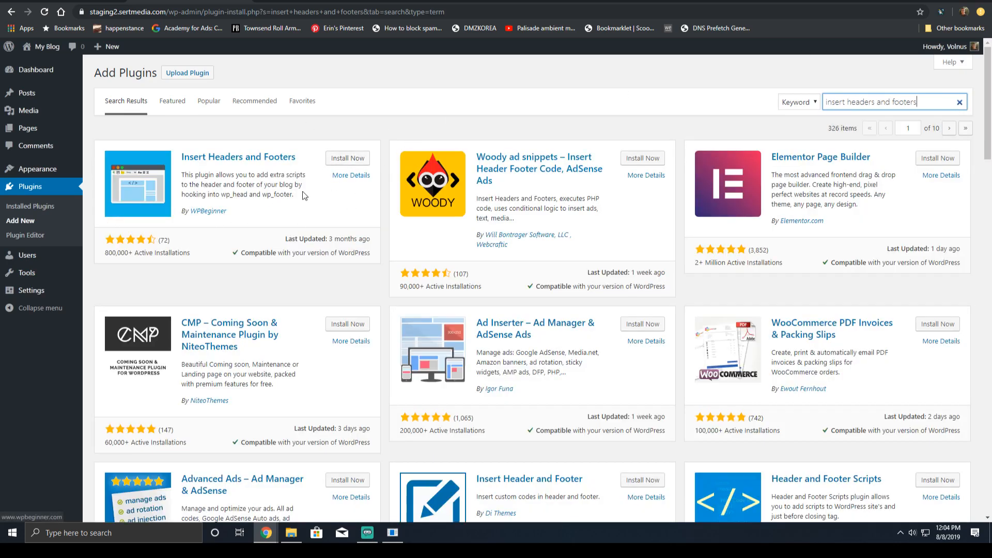
pyautogui.click(347, 158)
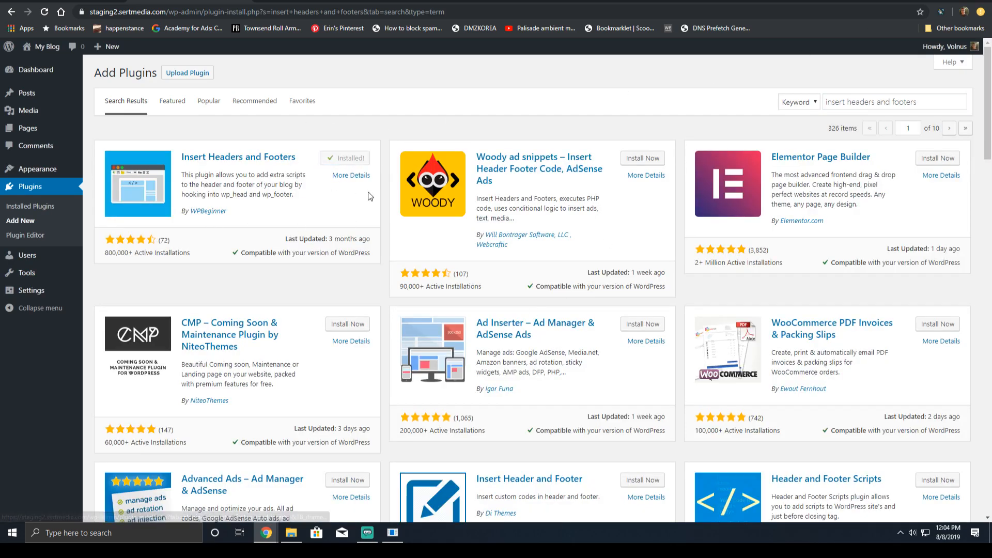
pyautogui.click(347, 158)
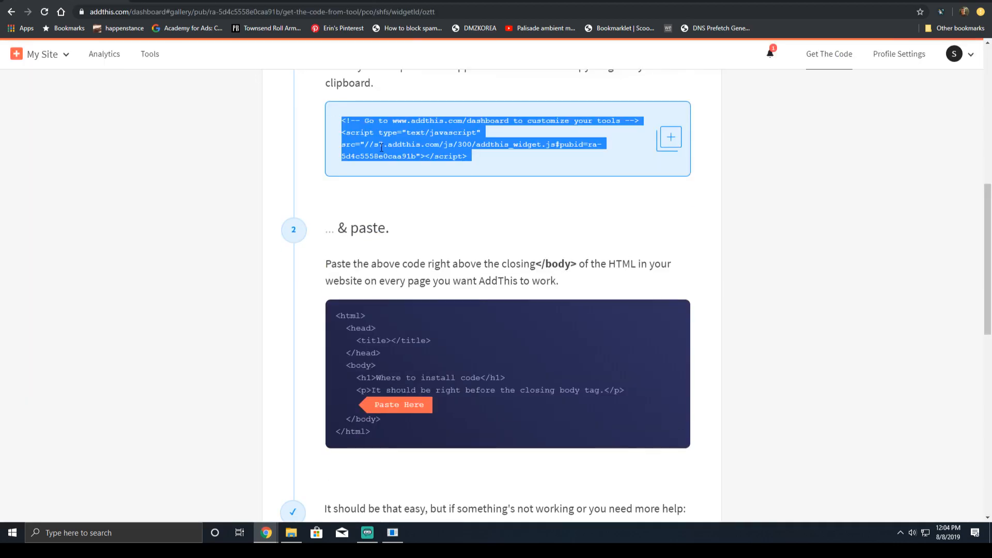
# - Copy the complete AddThis code snippet, from its opening comment through the closing script tag
pyautogui.click(380, 145)
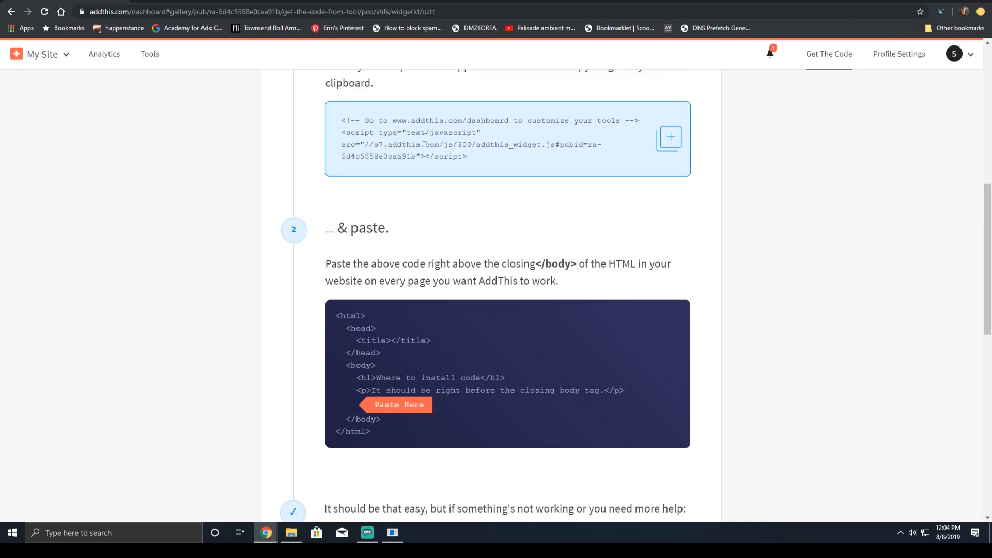
pyautogui.moveTo(342, 145); pyautogui.dragTo(500, 164)
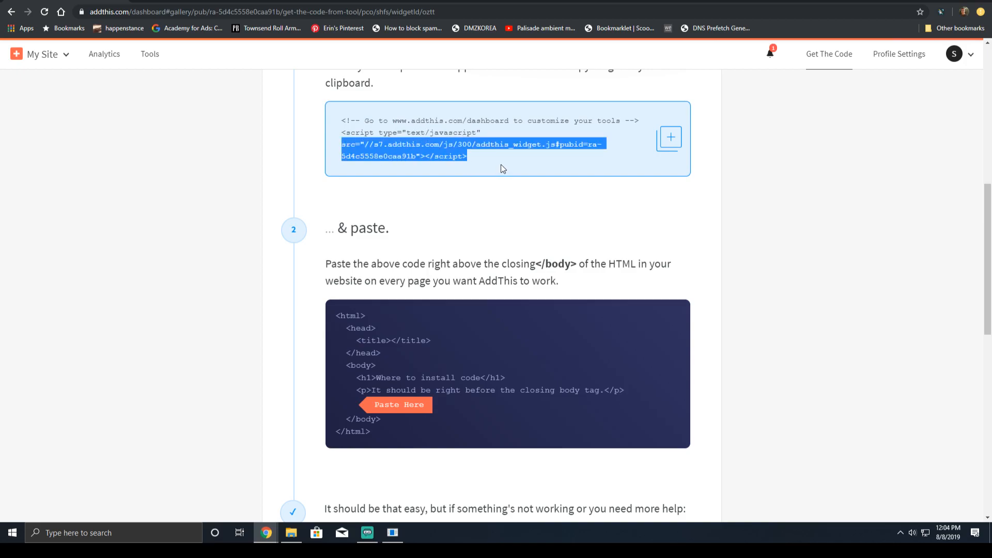
pyautogui.scroll(-4, 500, 165)
pyautogui.scroll(7, 503, 160)
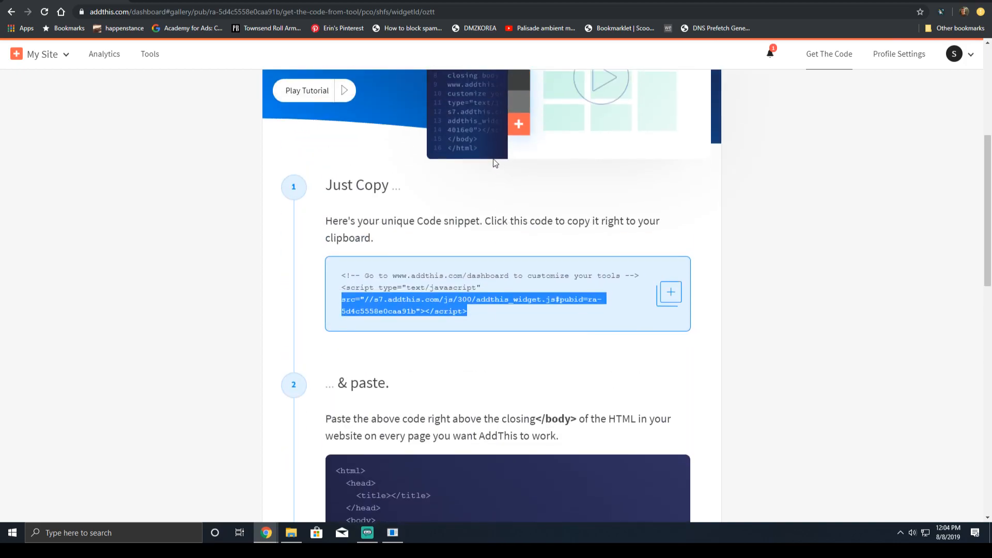
pyautogui.moveTo(527, 316); pyautogui.dragTo(312, 274)
pyautogui.hotkey('ctrl', 'c')
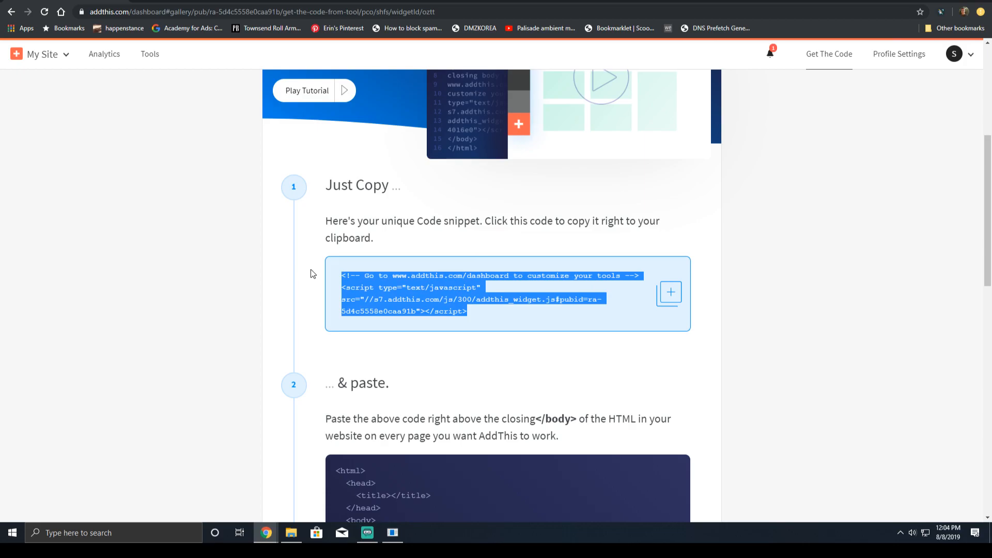
pyautogui.scroll(-8, 442, 246)
pyautogui.scroll(2, 423, 261)
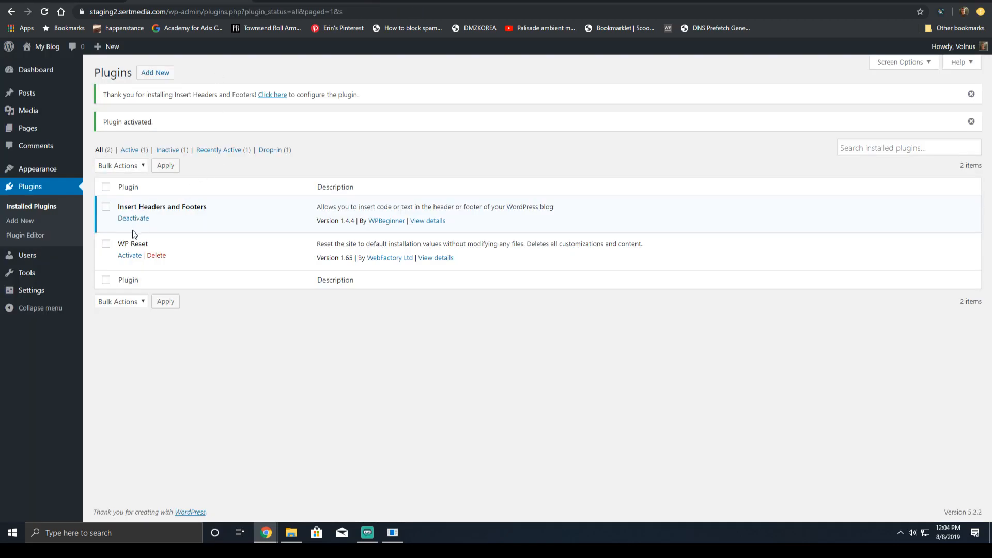
# - Paste the AddThis snippet into the footer scripts of Insert Headers and Footers, remove its leading comment, and save the settings
pyautogui.moveTo(38, 290)
pyautogui.click(123, 398)
pyautogui.click(259, 259)
pyautogui.hotkey('ctrl', 'v')
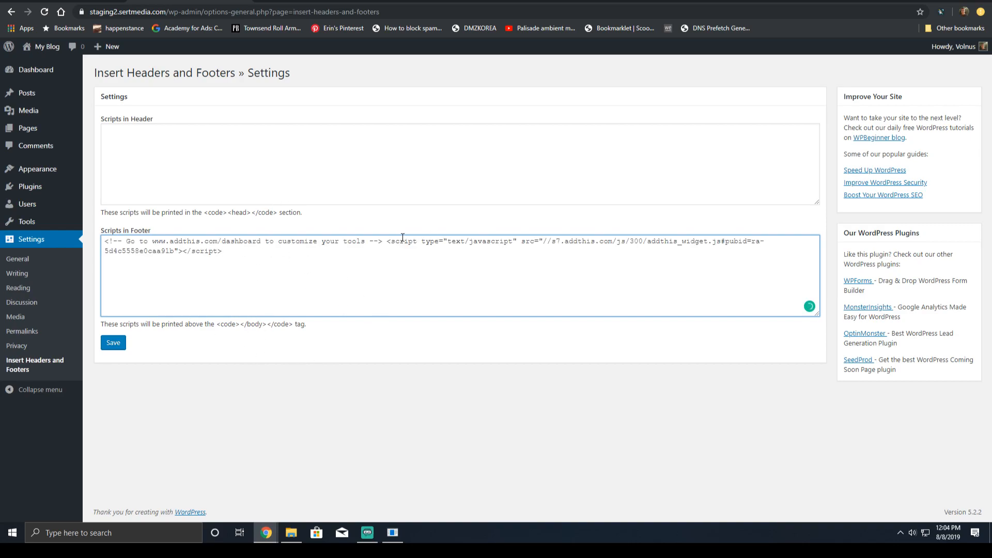
pyautogui.moveTo(386, 241); pyautogui.dragTo(104, 228)
pyautogui.press('BackSpace')
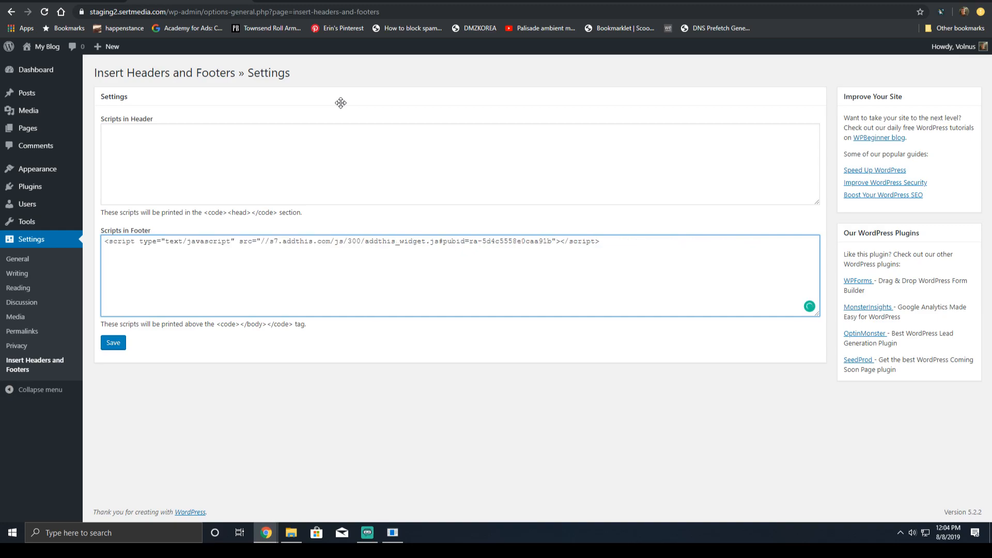
pyautogui.click(120, 345)
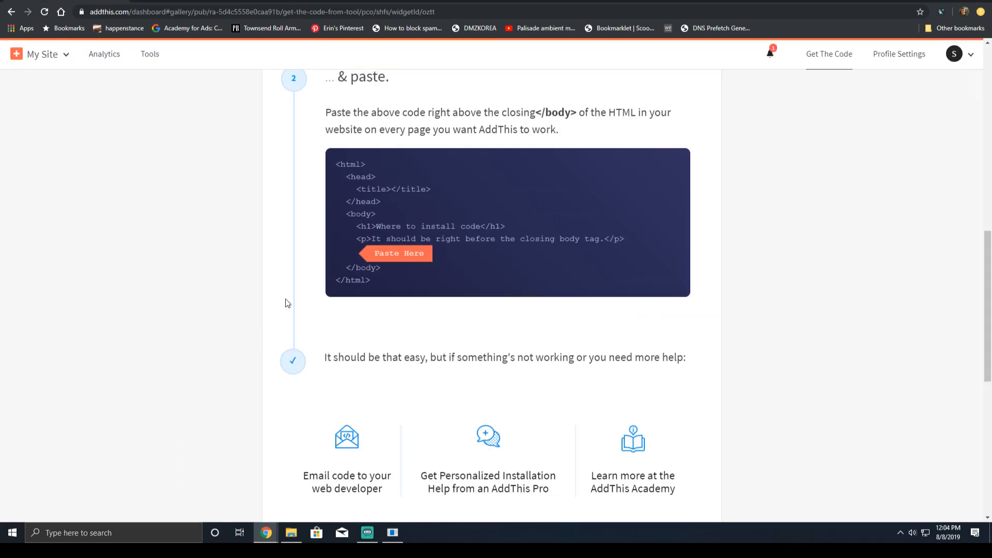
# - Return to the AddThis website tools and start a new Follow Buttons tool of the Header type
pyautogui.scroll(15, 284, 301)
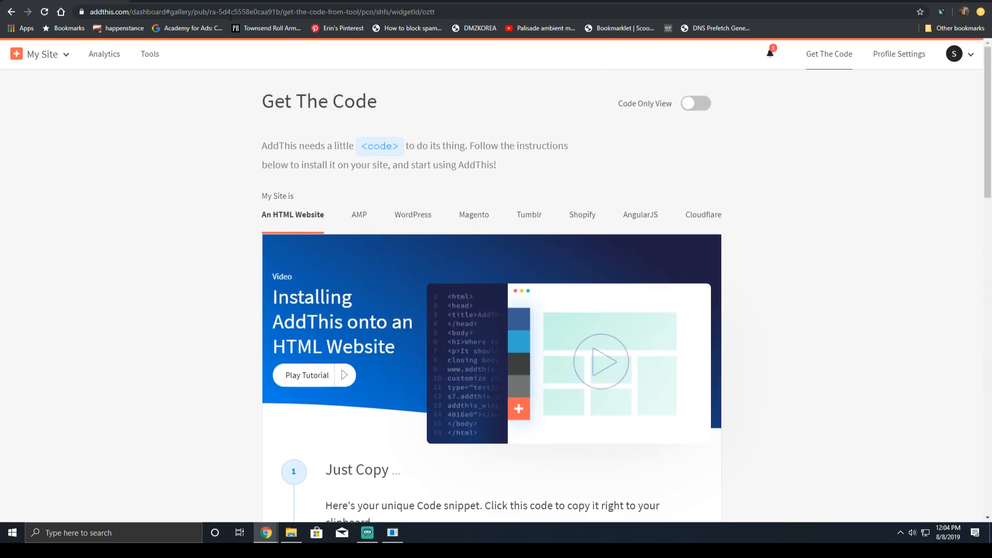
pyautogui.click(150, 54)
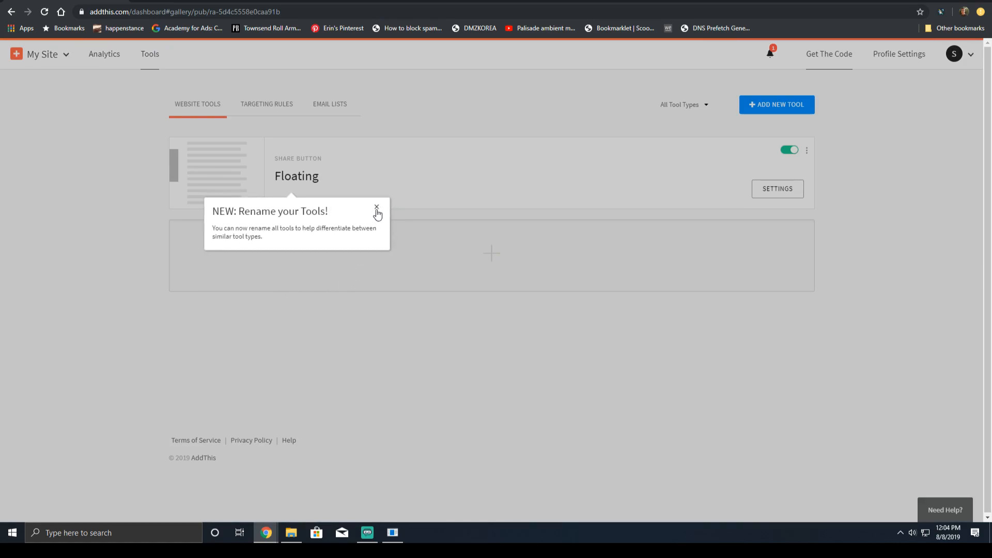
pyautogui.click(376, 208)
pyautogui.click(488, 287)
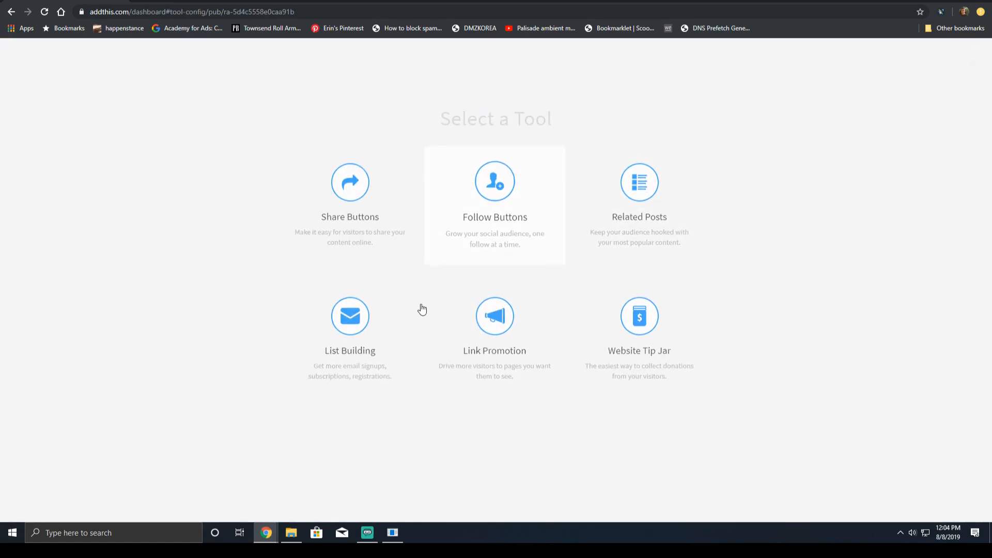
pyautogui.click(468, 258)
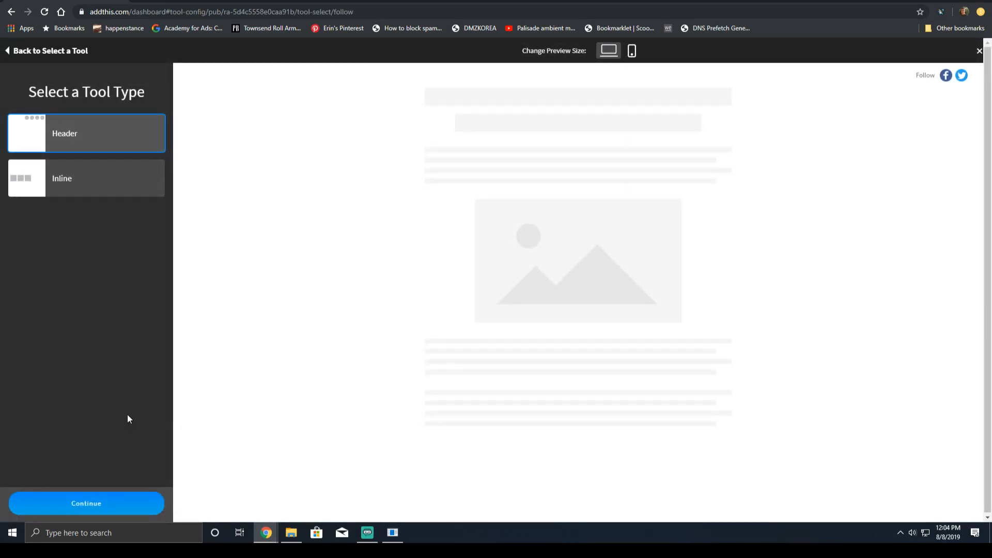
pyautogui.click(117, 500)
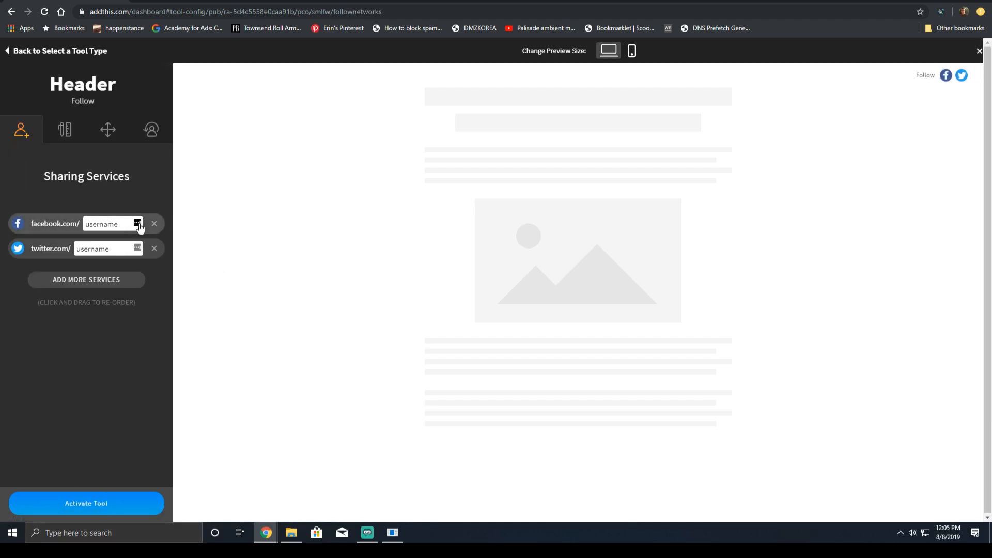
# - Set the Facebook username to test and the Twitter username to test123 for the header follow buttons
pyautogui.doubleClick(102, 227)
pyautogui.write('test')
pyautogui.press('Tab')
pyautogui.write('test123')
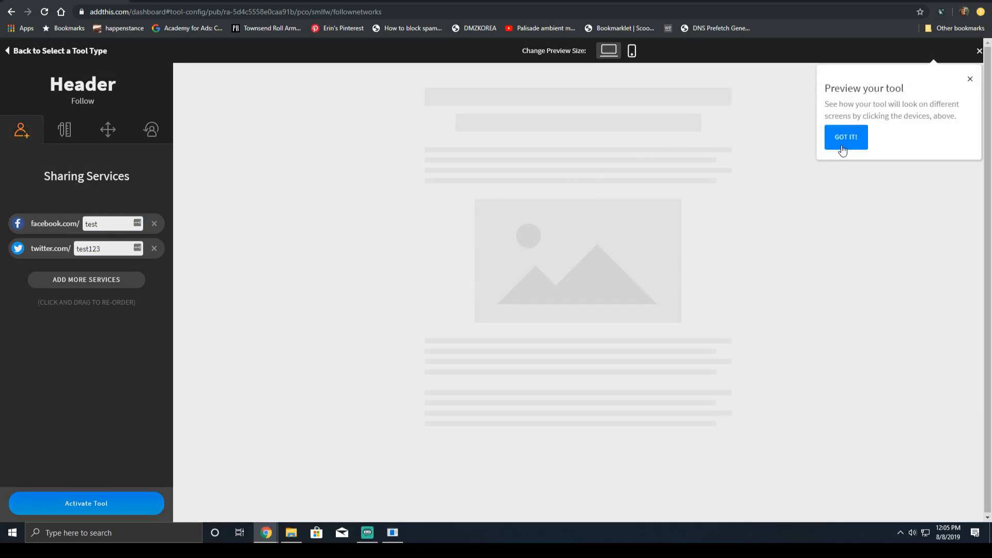
pyautogui.click(846, 137)
# - Add LinkedIn to the follow services of the Header tool
pyautogui.click(53, 281)
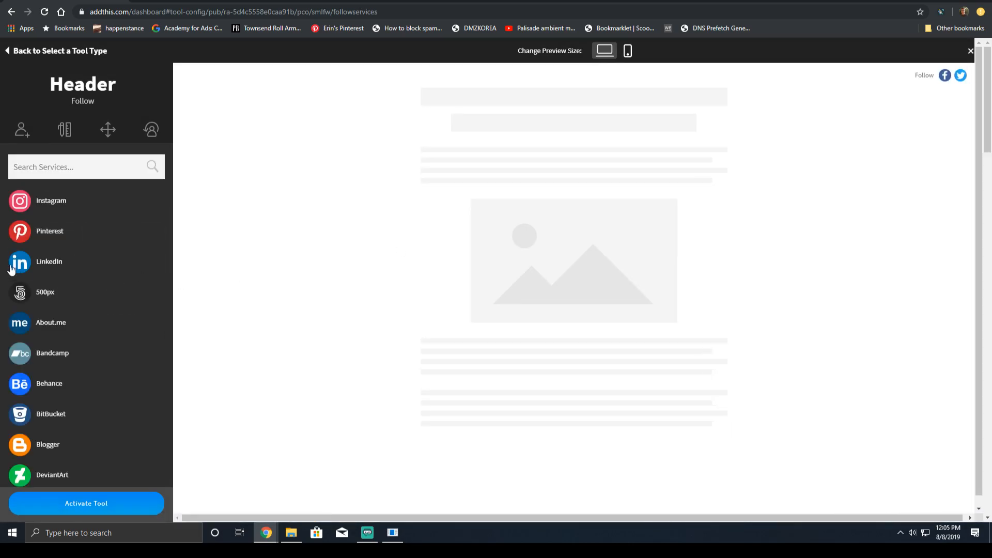
pyautogui.scroll(-5, 81, 255)
pyautogui.scroll(5, 78, 250)
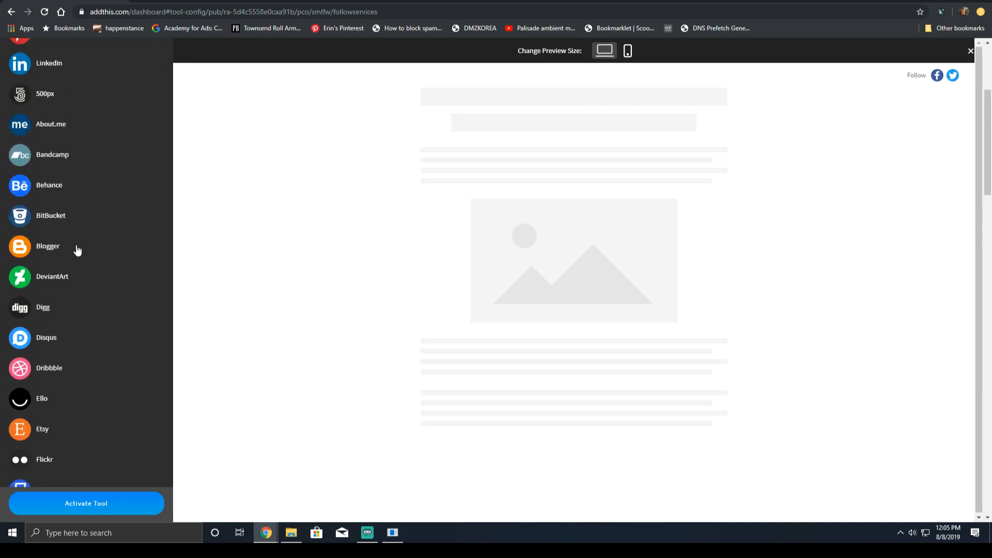
pyautogui.scroll(-2, 73, 246)
pyautogui.scroll(-20, 78, 248)
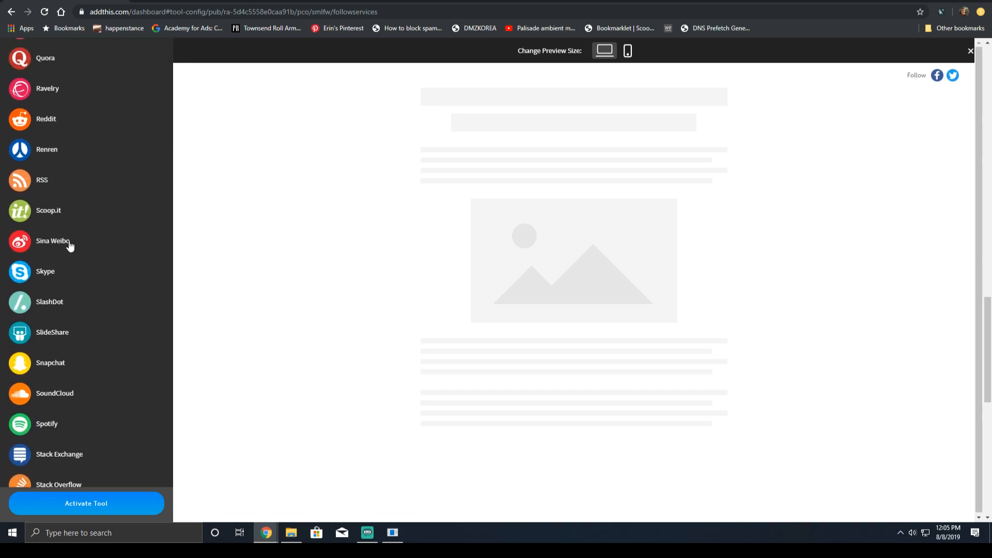
pyautogui.scroll(20, 70, 100)
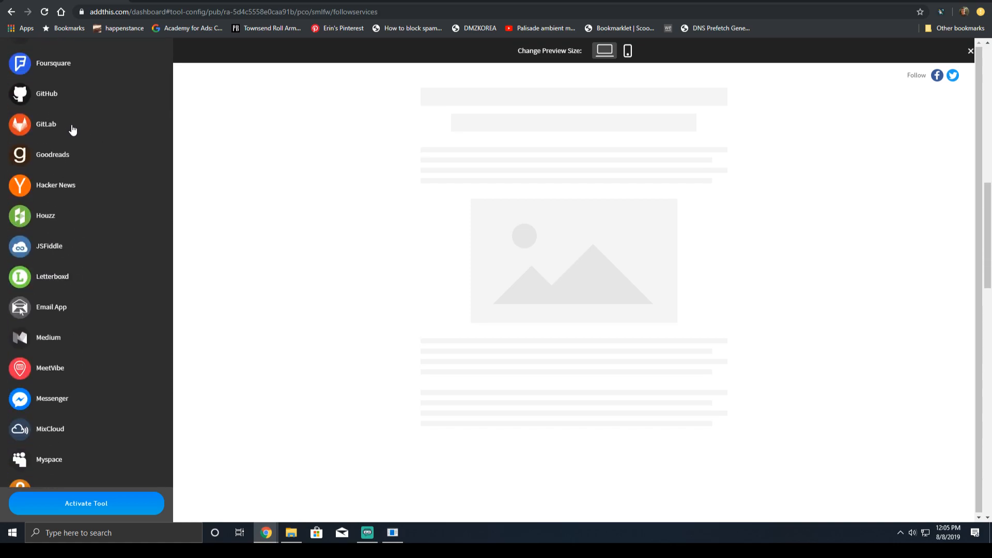
pyautogui.click(75, 264)
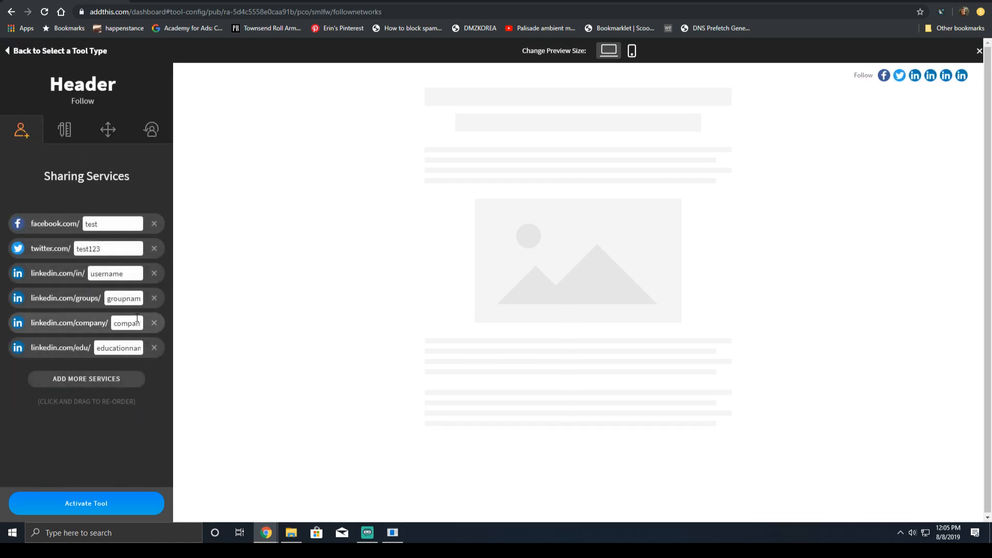
pyautogui.doubleClick(125, 273)
pyautogui.write('te')
pyautogui.press('BackSpace')
pyautogui.press('BackSpace')
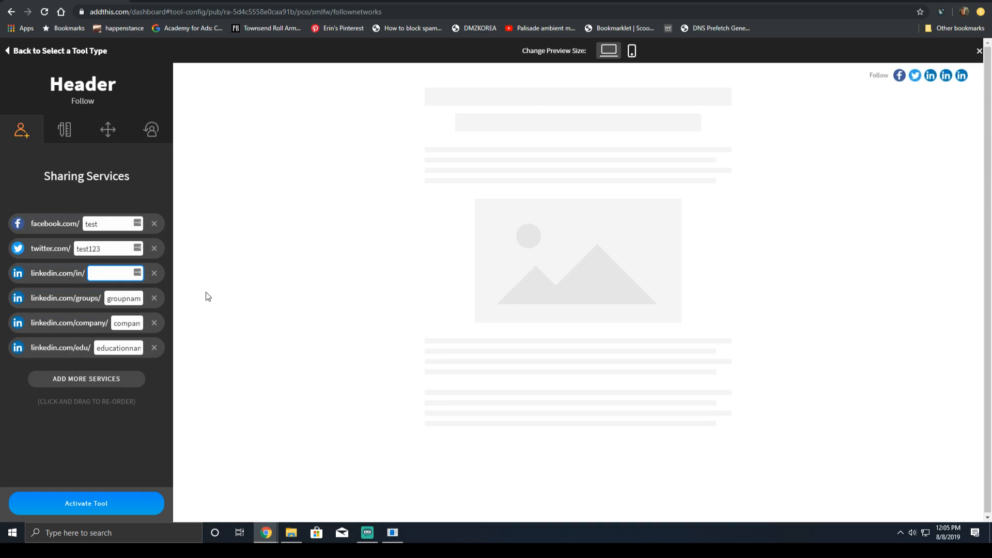
# - Remove the LinkedIn personal profile, groups and education entries, keeping only the company entry
pyautogui.click(154, 273)
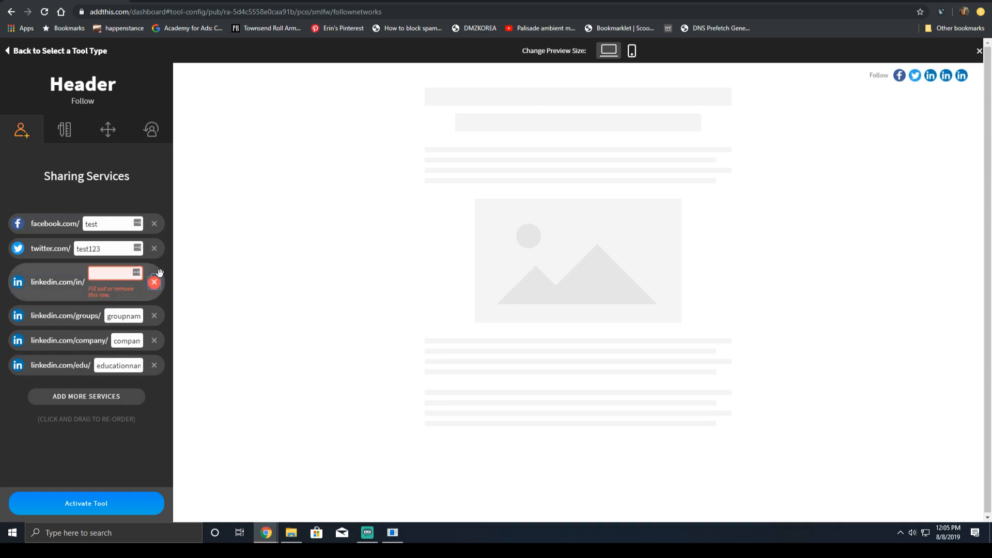
pyautogui.click(154, 282)
pyautogui.click(155, 273)
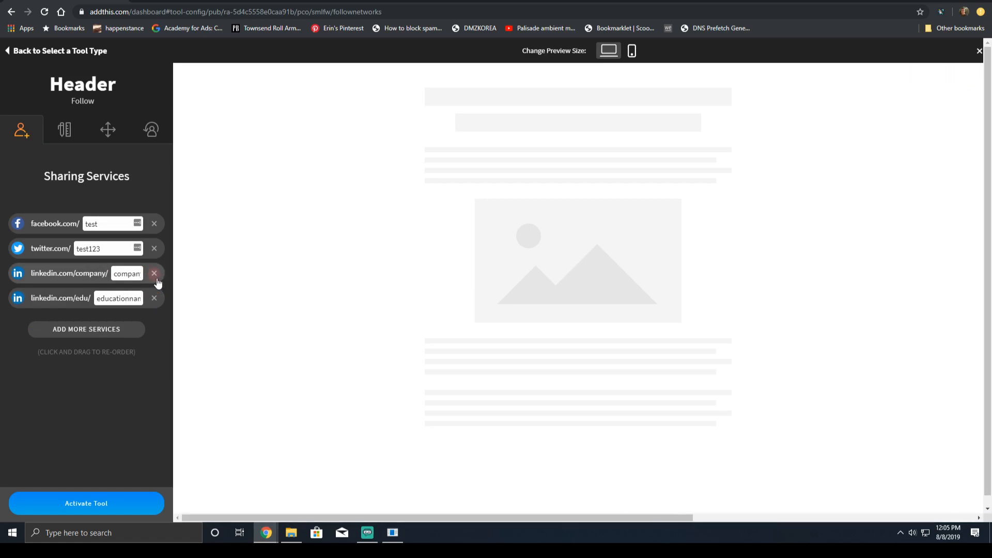
pyautogui.click(153, 298)
# - Set the LinkedIn company name to test123 and activate the Header follow tool
pyautogui.doubleClick(135, 273)
pyautogui.write('test123')
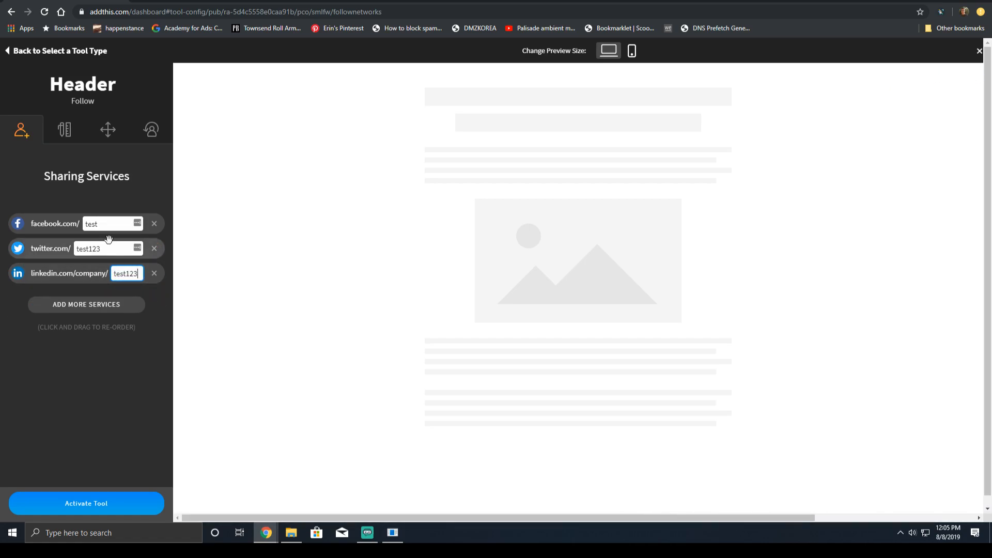
pyautogui.click(99, 509)
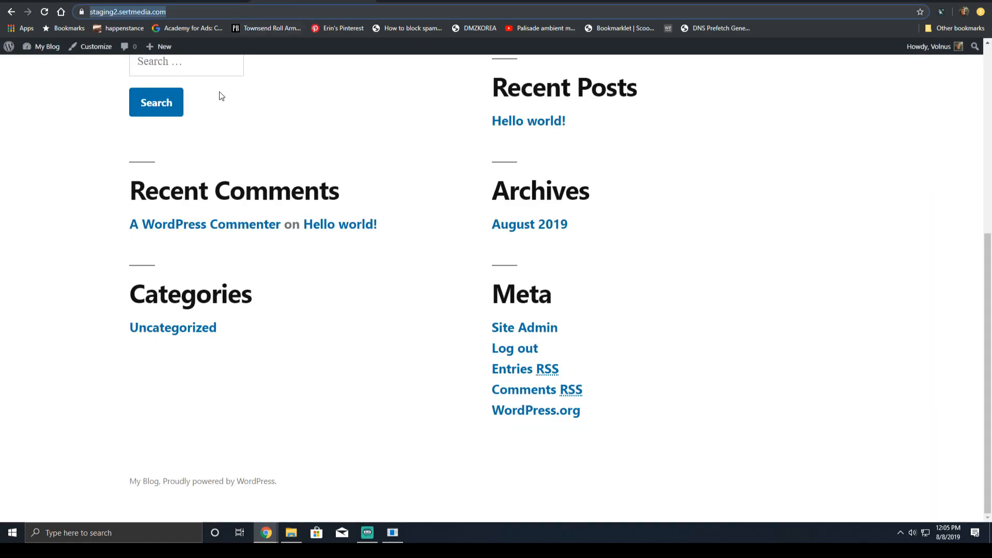
# - Reload the staging site's front page and check how the AddThis buttons appear on it
pyautogui.press('F5')
pyautogui.scroll(7, 365, 258)
pyautogui.scroll(-2, 907, 55)
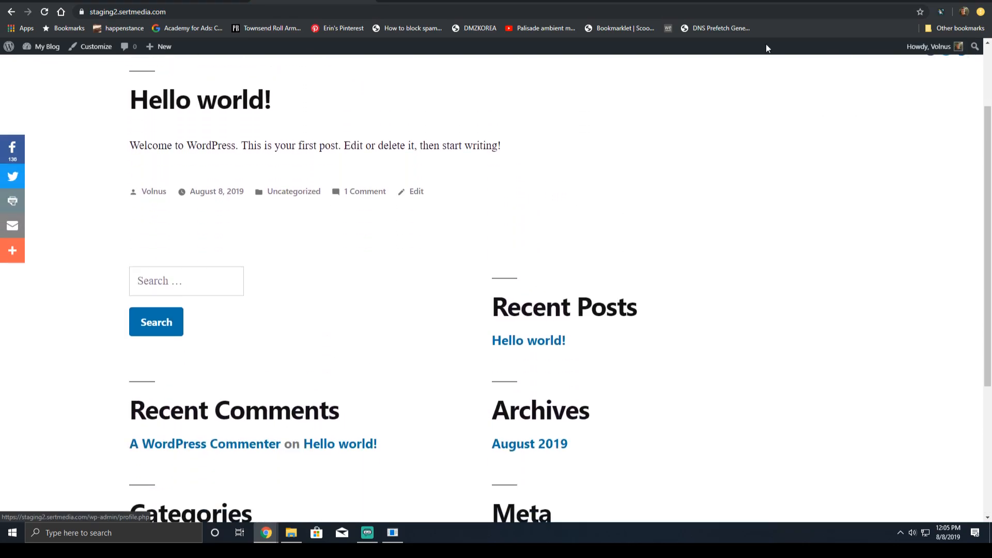
# - Open staging2.sertmedia.com in a new incognito window to check the share and follow buttons as a logged-out visitor
pyautogui.click(386, 15)
pyautogui.hotkey('ctrl', 'c')
pyautogui.click(979, 12)
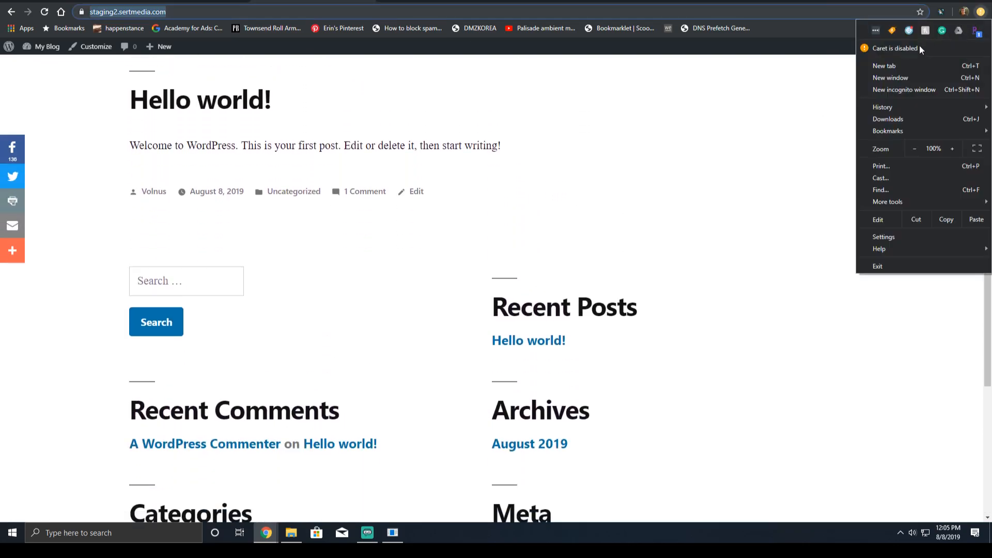
pyautogui.click(891, 85)
pyautogui.hotkey('ctrl', 'v')
pyautogui.press('Return')
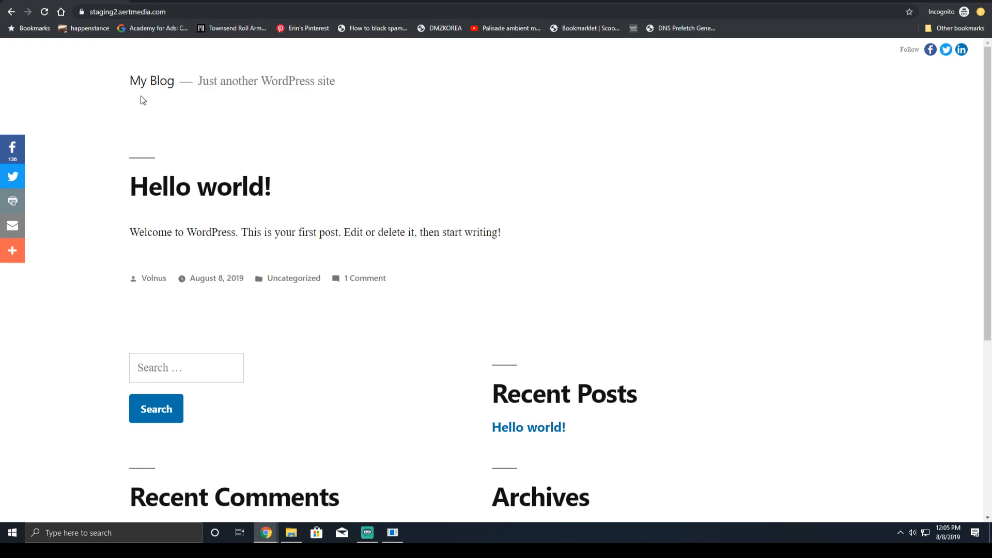
pyautogui.hotkey('alt', 'Tab')
pyautogui.hotkey('ctrl', 'Tab')
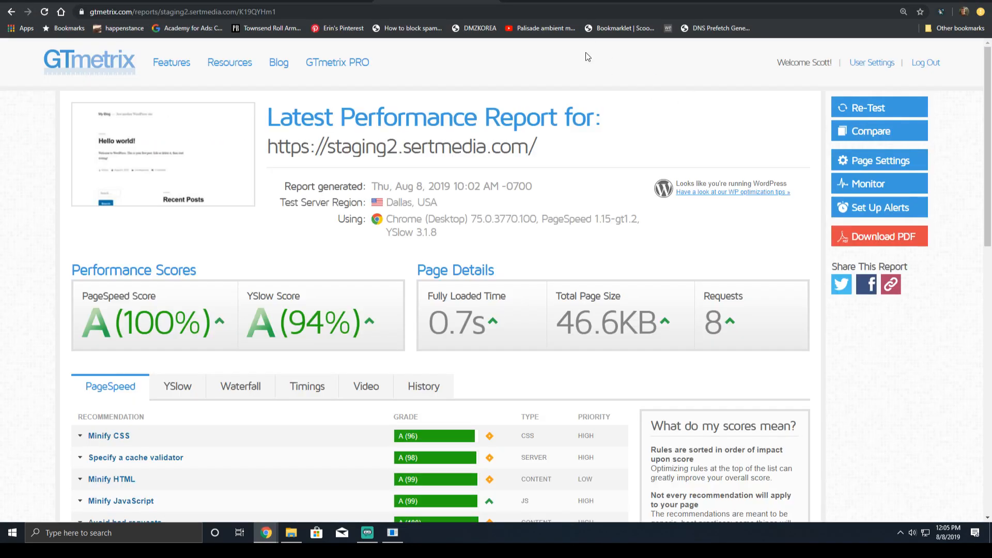
pyautogui.click(880, 119)
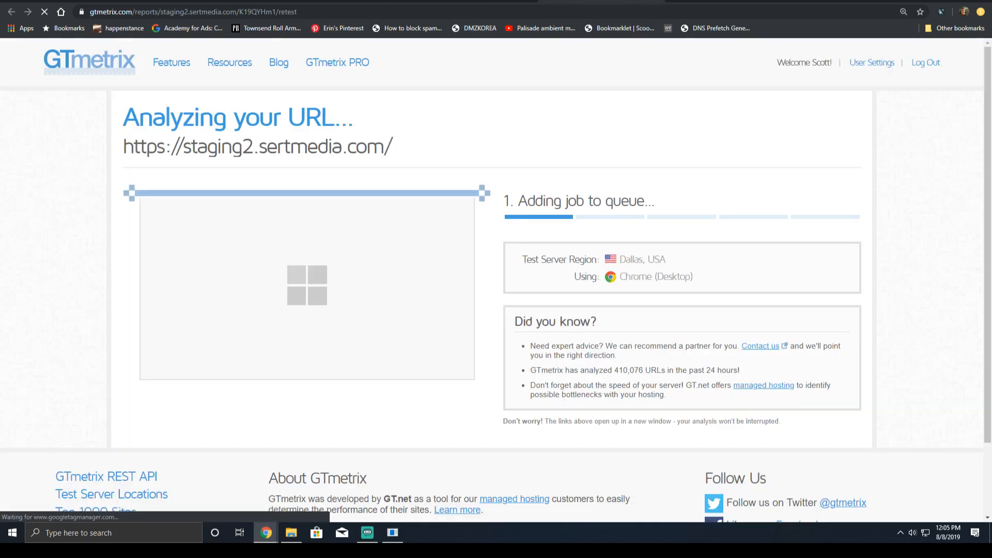
pyautogui.click(548, 1)
pyautogui.rightClick(546, 1)
pyautogui.click(572, 21)
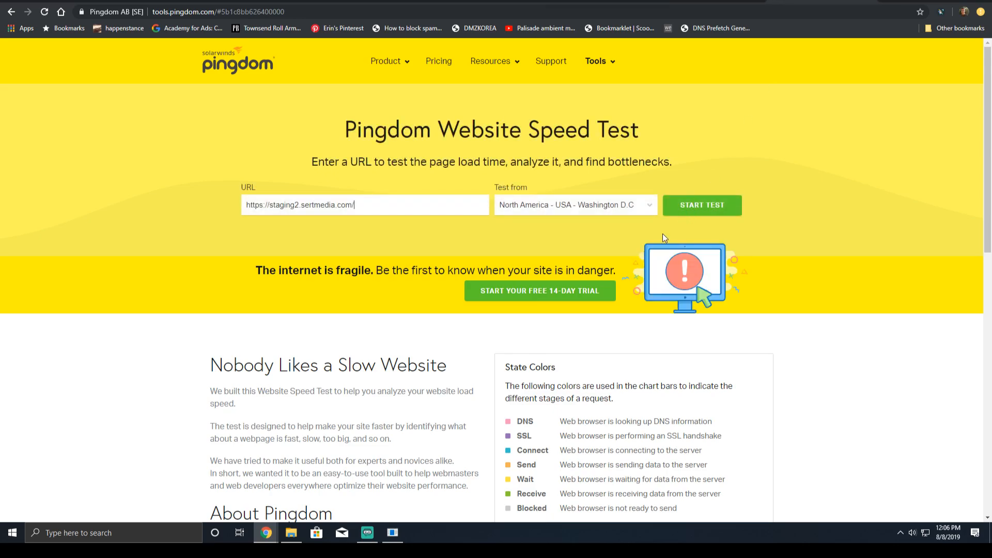
pyautogui.click(697, 207)
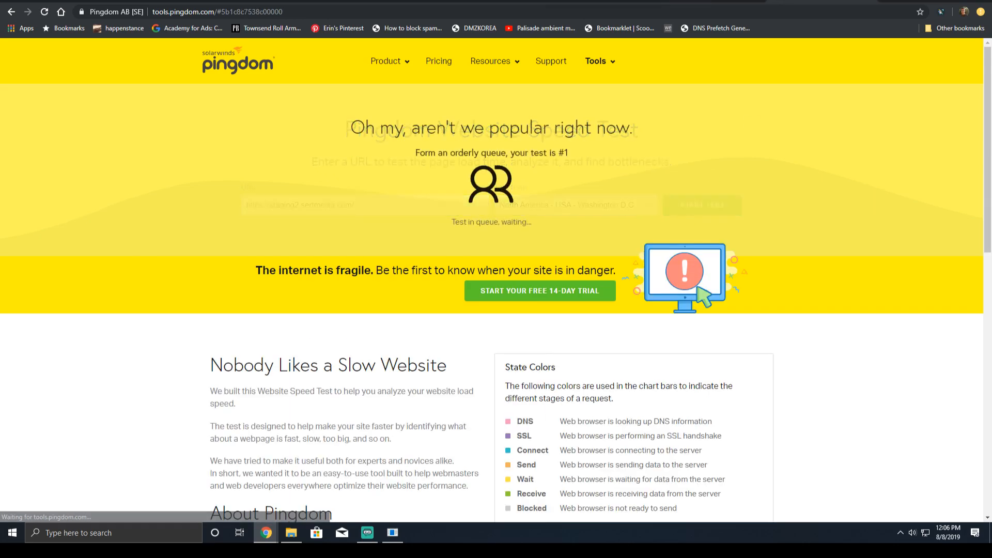
pyautogui.click(614, 0)
pyautogui.rightClick(612, 0)
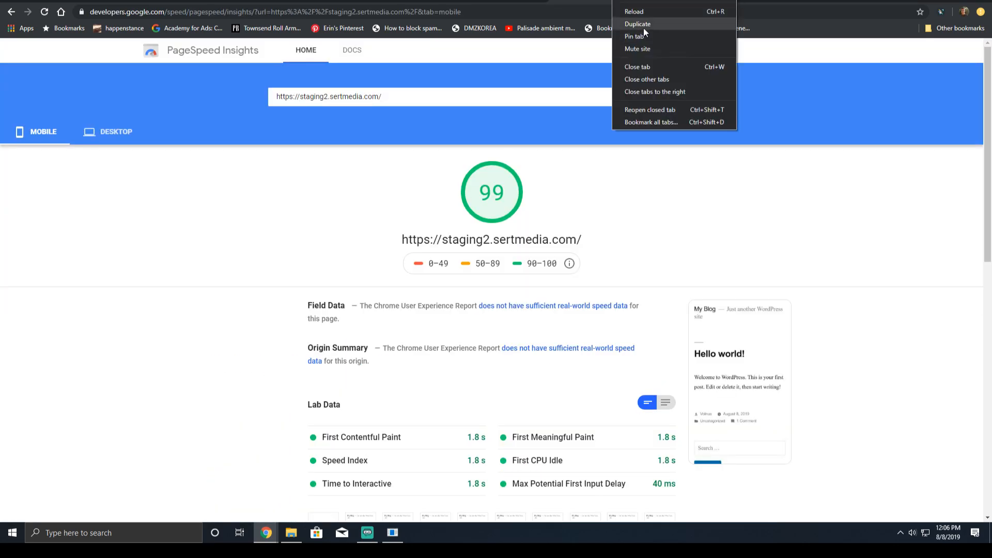
pyautogui.click(644, 29)
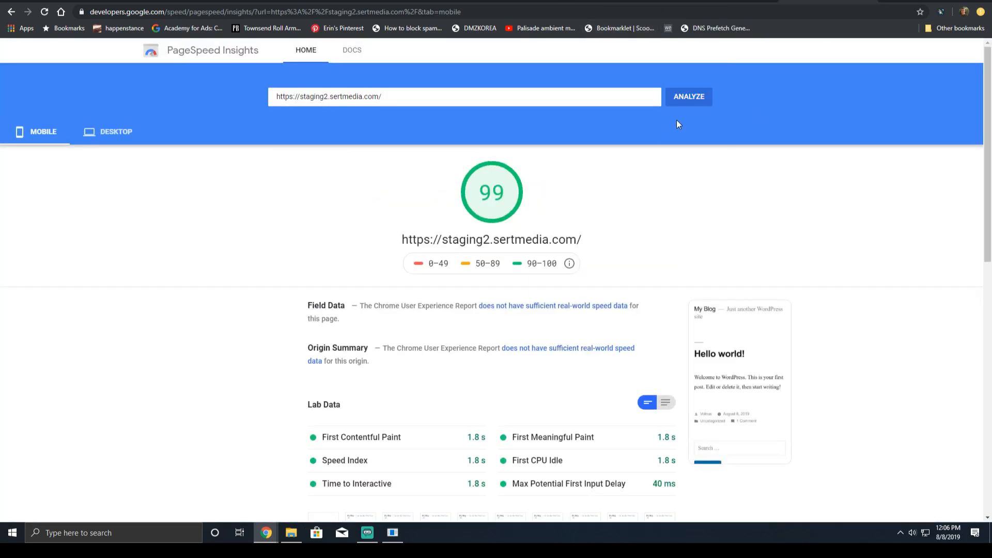
pyautogui.click(680, 102)
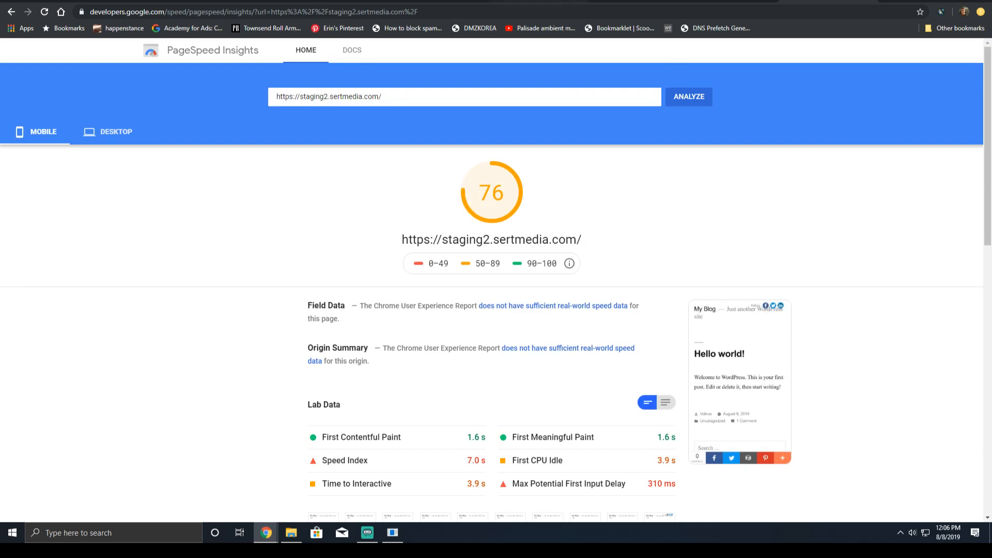
# - Review the new PageSpeed Insights mobile opportunities and diagnostics, and check the desktop score against the mobile one
pyautogui.scroll(-8, 339, 68)
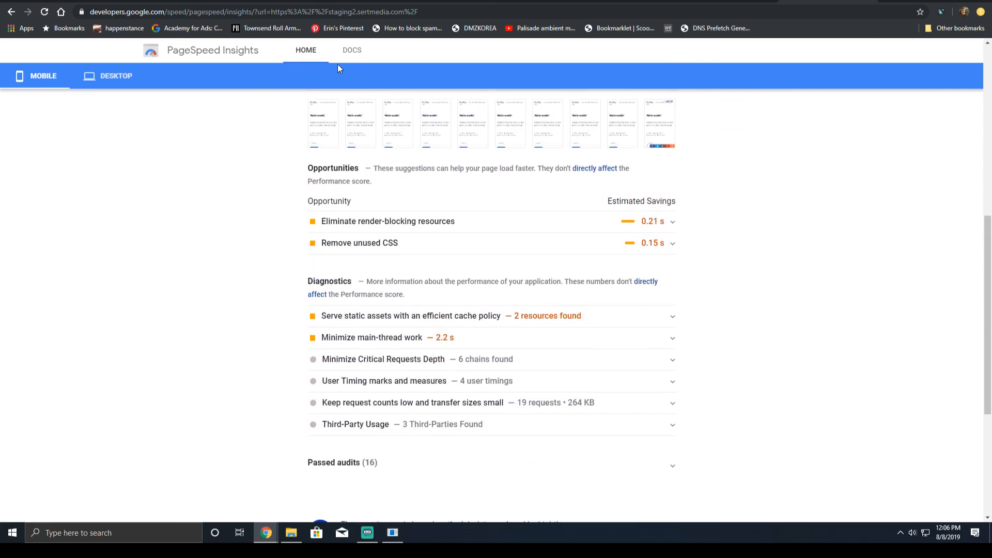
pyautogui.scroll(8, 318, 76)
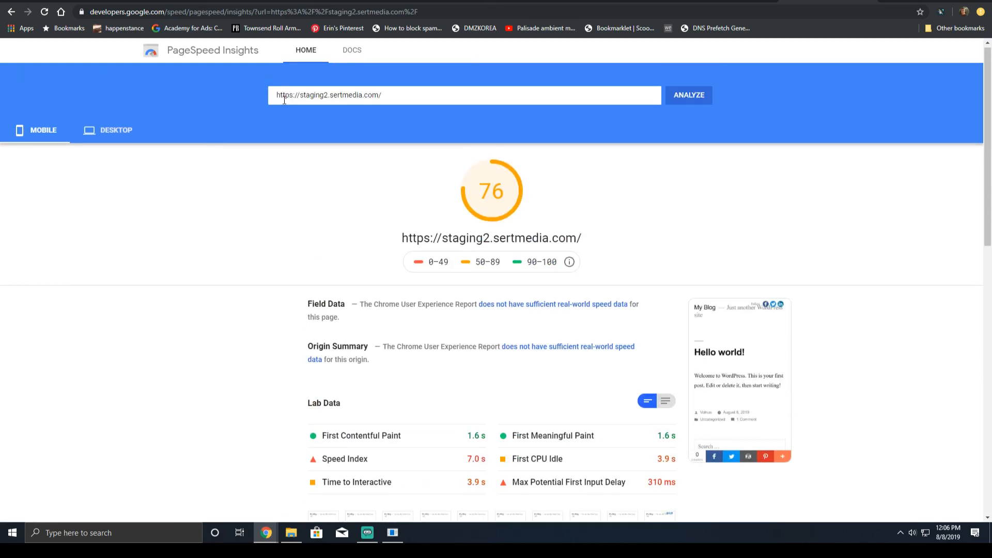
pyautogui.click(125, 143)
pyautogui.rightClick(72, 132)
pyautogui.click(615, 122)
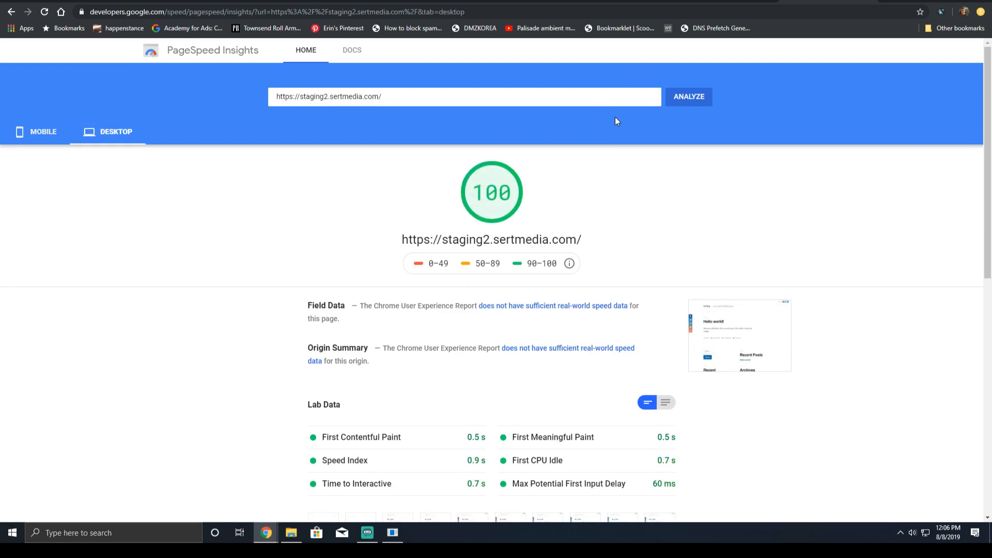
pyautogui.click(54, 144)
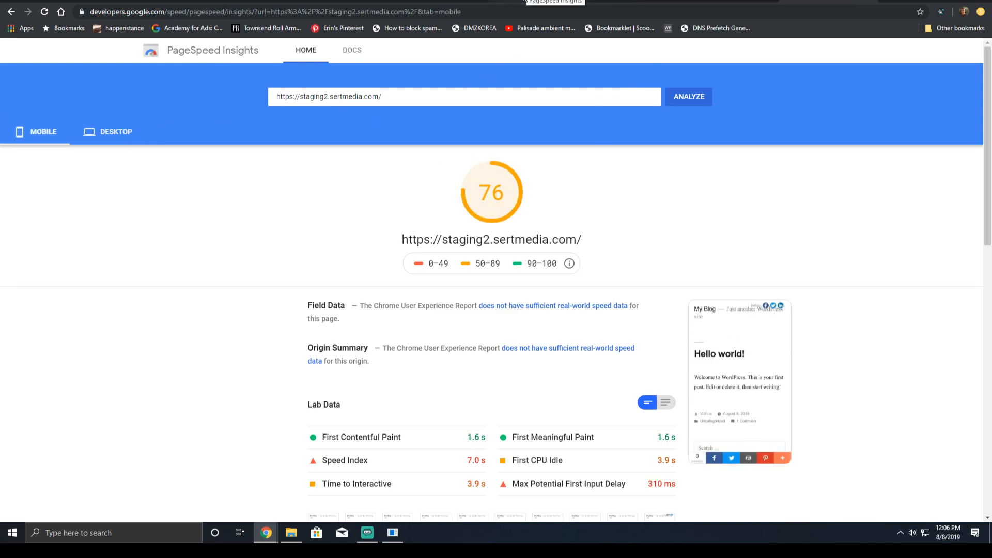
# - Compare scores, load time, page size and requests between the new GTmetrix report and the baseline report
pyautogui.click(623, 2)
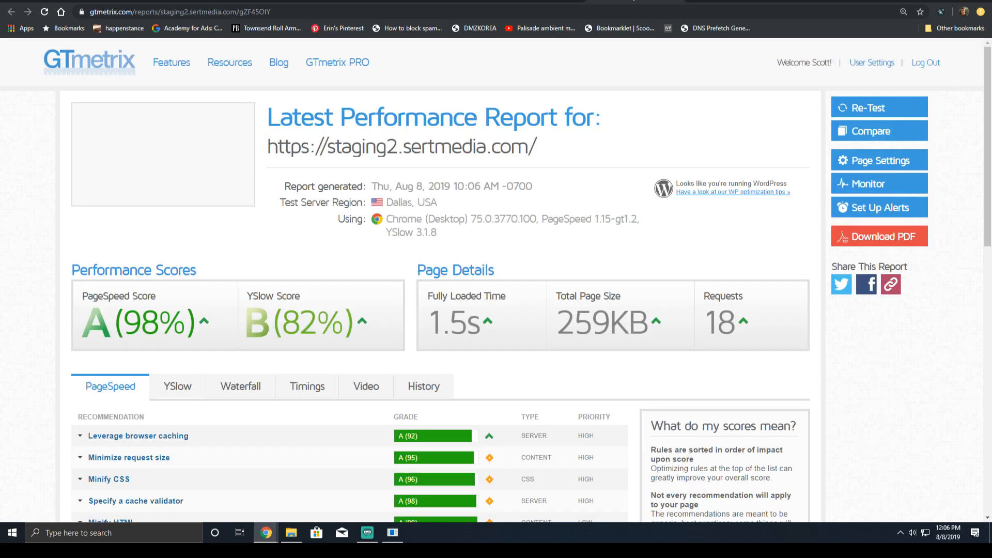
pyautogui.click(327, 1)
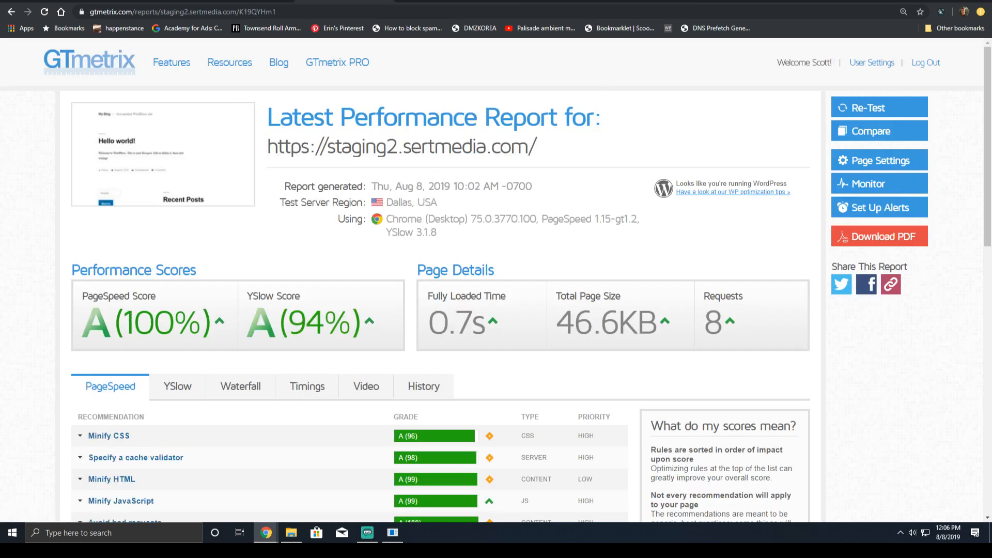
pyautogui.click(622, 2)
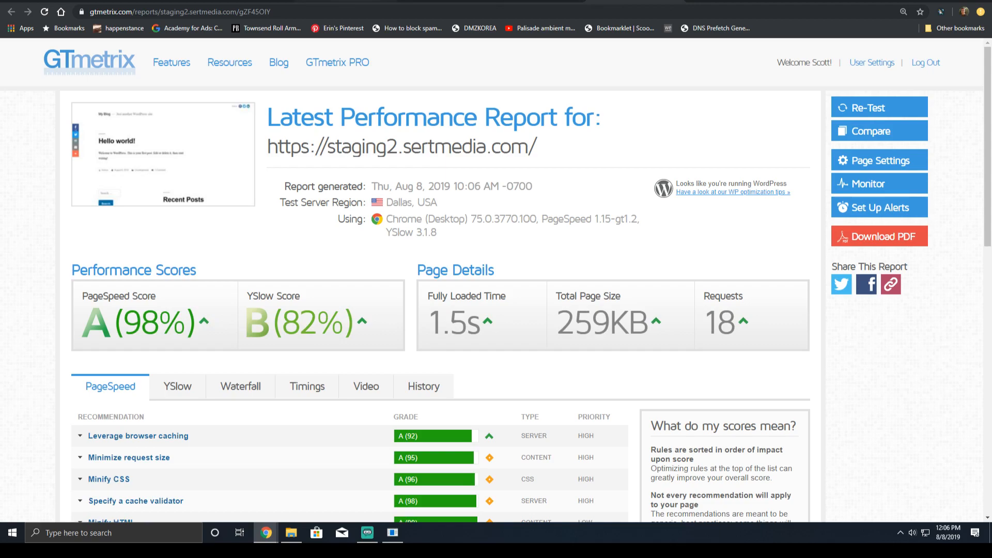
pyautogui.click(376, 1)
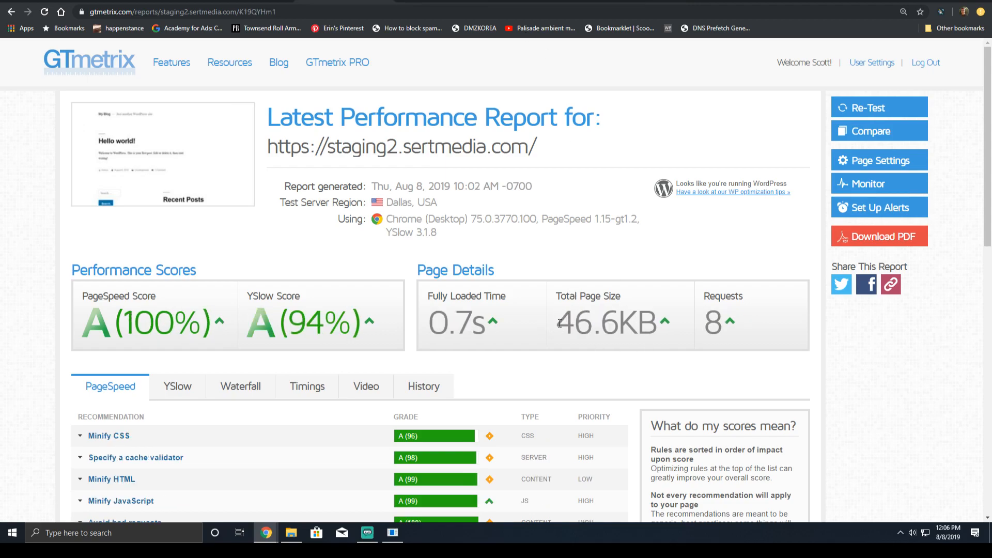
pyautogui.moveTo(574, 328); pyautogui.dragTo(622, 330)
pyautogui.click(554, 2)
pyautogui.click(625, 1)
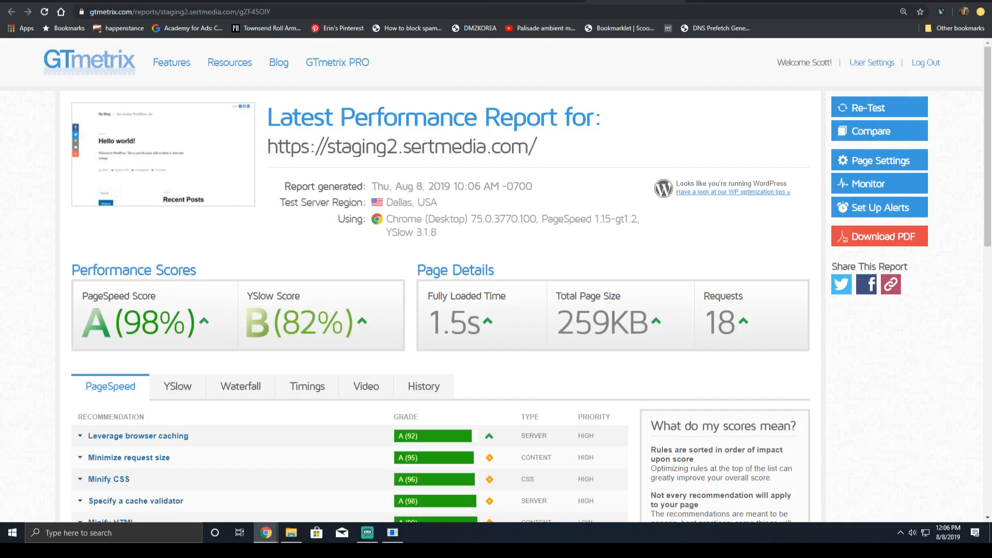
pyautogui.click(361, 2)
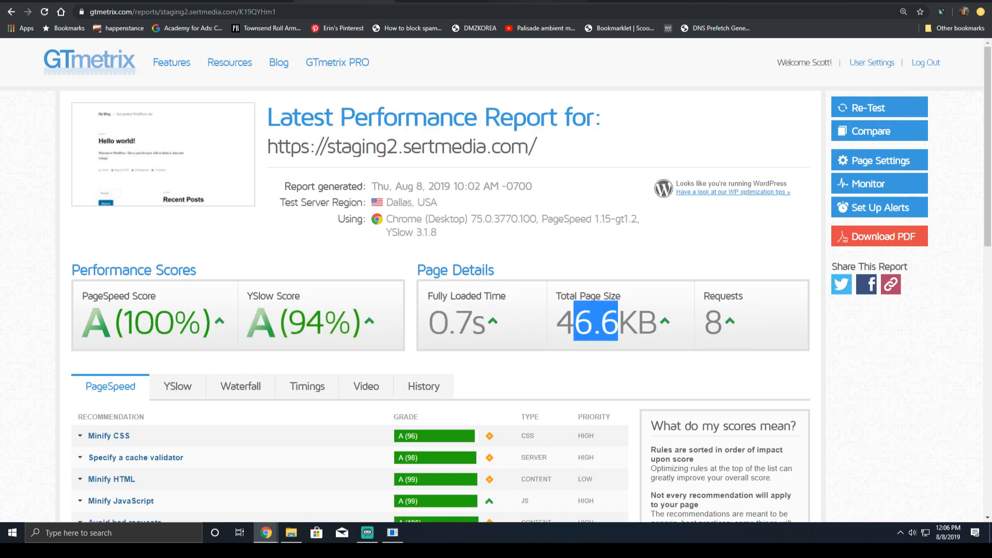
pyautogui.click(634, 1)
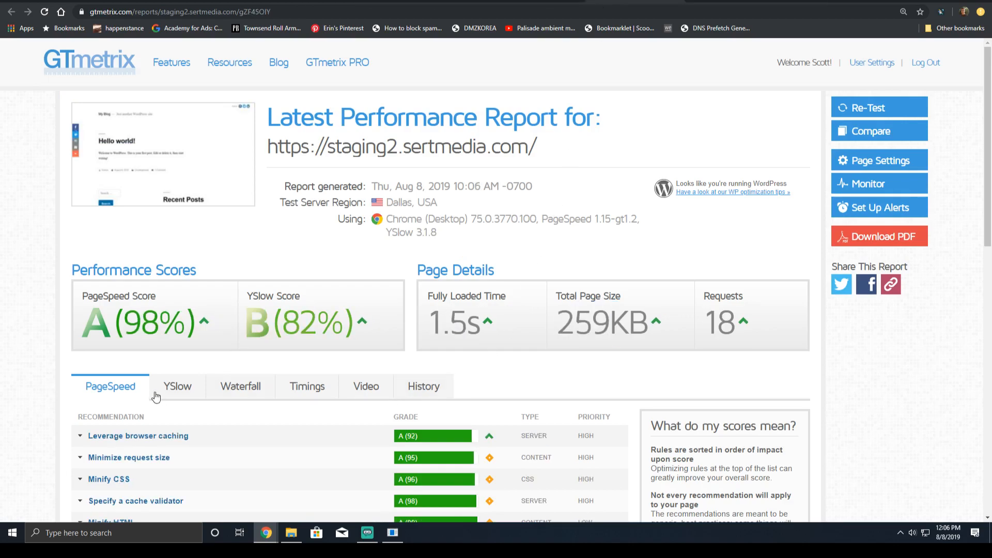
# - Examine the new GTmetrix report's waterfall chart for AddThis requests, plus its YSlow and PageSpeed recommendations
pyautogui.click(240, 388)
pyautogui.scroll(-9, 242, 391)
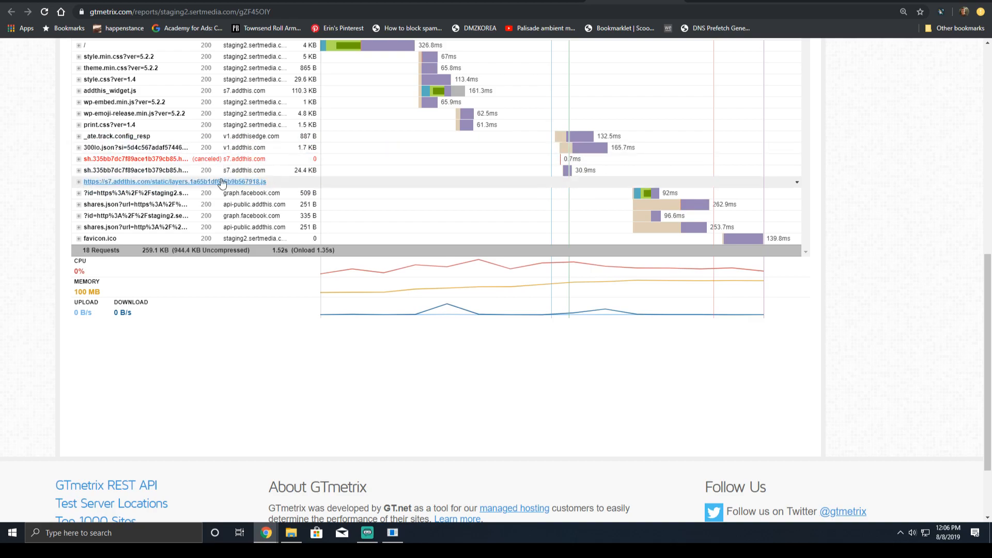
pyautogui.scroll(5, 430, 198)
pyautogui.scroll(4, 430, 198)
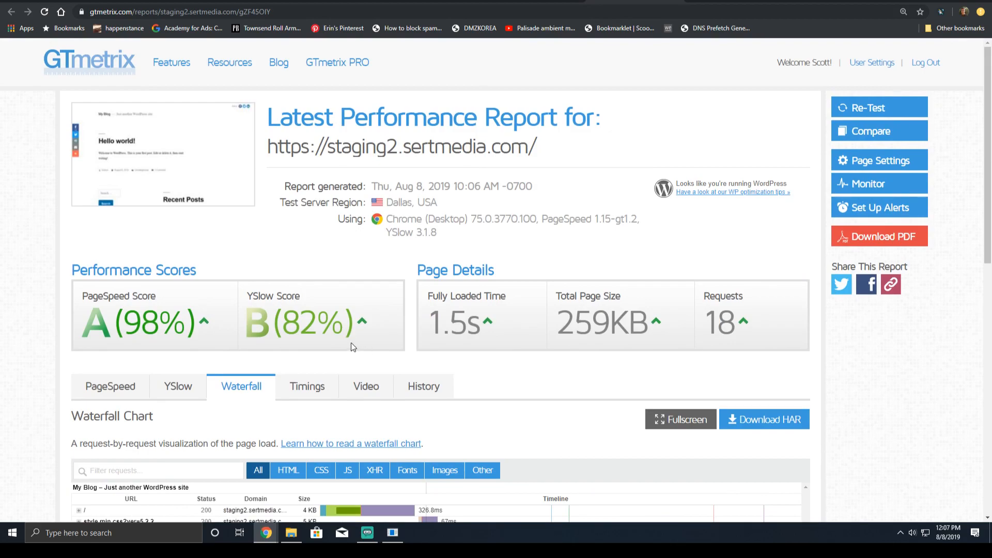
pyautogui.moveTo(356, 344); pyautogui.dragTo(277, 333)
pyautogui.rightClick(278, 333)
pyautogui.click(180, 385)
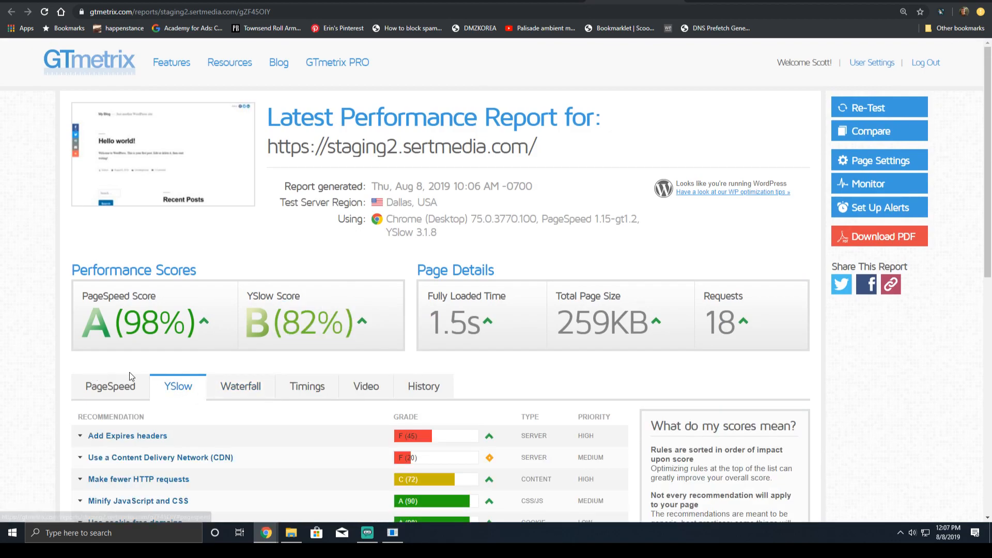
pyautogui.click(144, 386)
pyautogui.scroll(-4, 145, 385)
pyautogui.scroll(4, 544, 147)
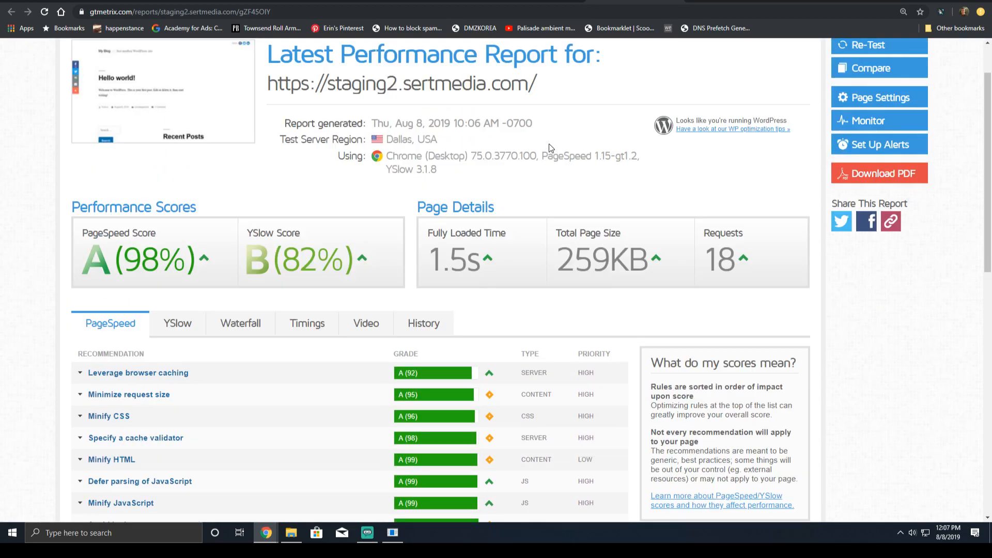
# - Compare the new Pingdom results for grade, load time, page size and requests with the baseline Pingdom results
pyautogui.click(731, 1)
pyautogui.scroll(-4, 567, 500)
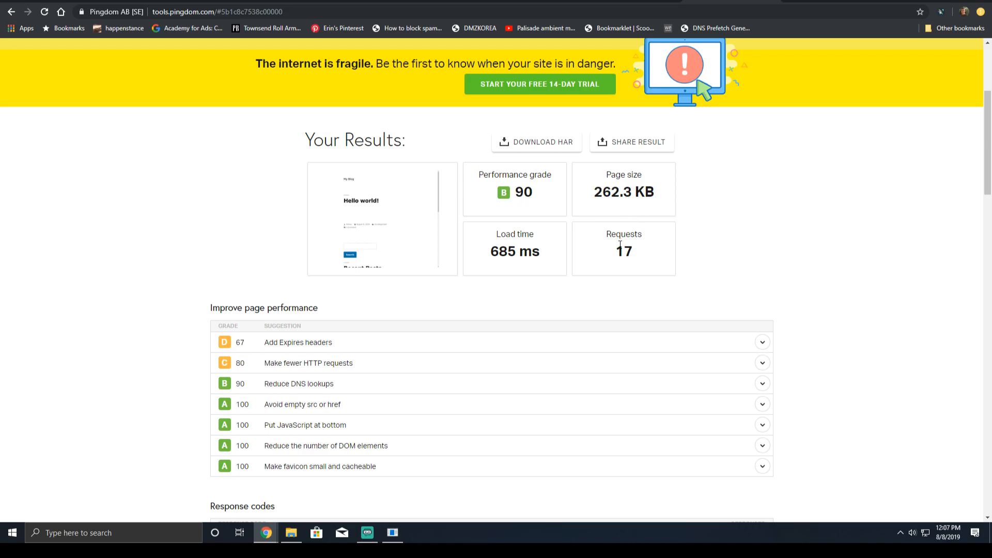
pyautogui.moveTo(491, 247); pyautogui.dragTo(540, 253)
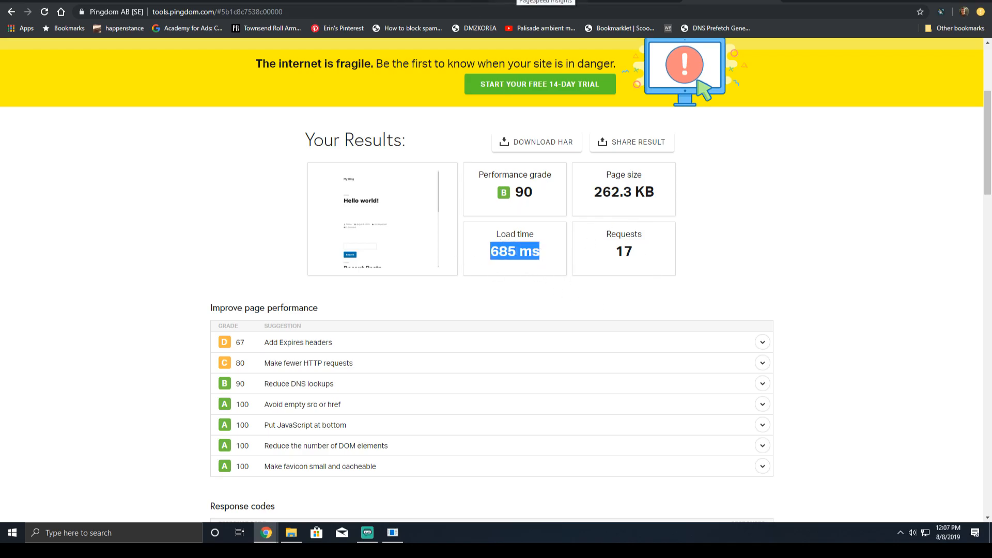
pyautogui.click(441, 1)
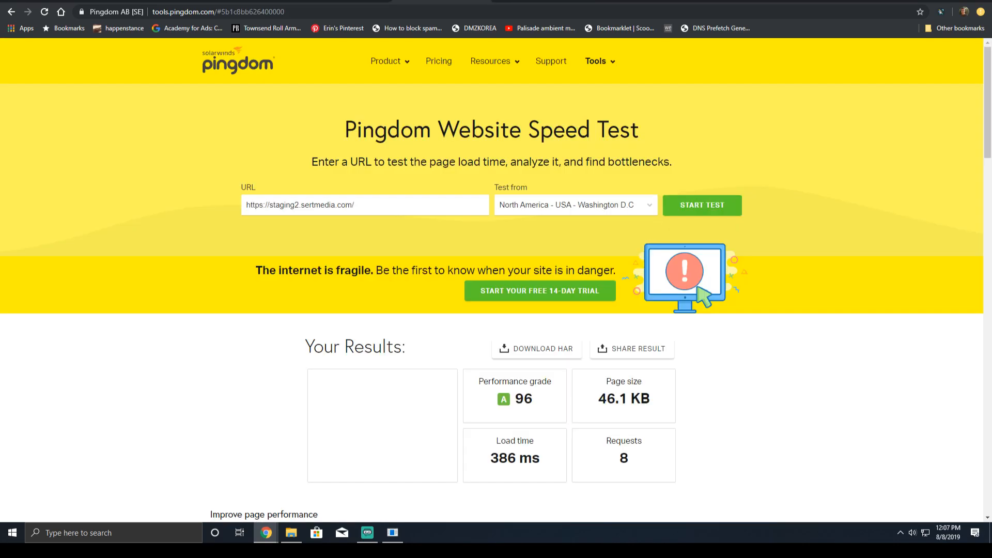
pyautogui.scroll(-3, 601, 347)
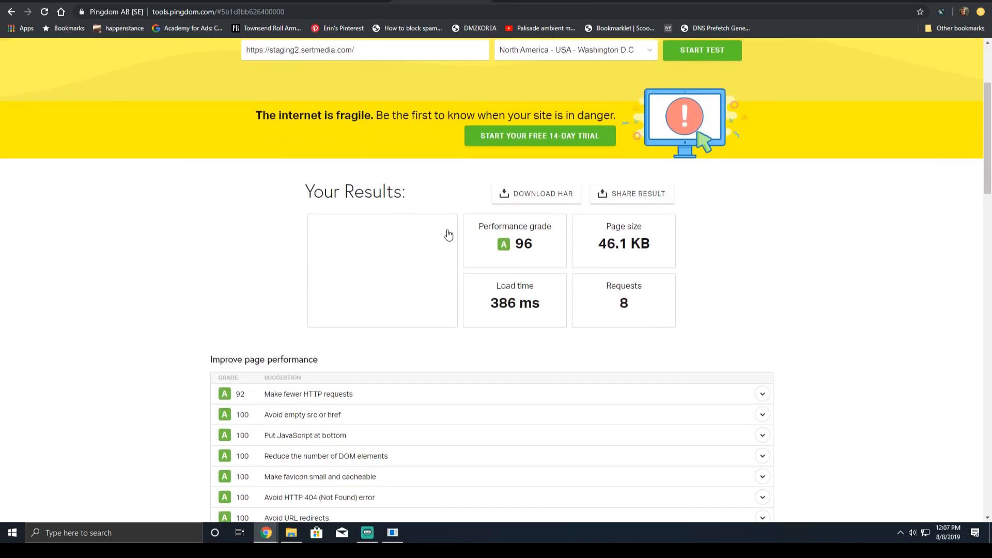
# - Add the async attribute to the AddThis script in WordPress's Scripts in Footer setting and save it
pyautogui.click(176, 2)
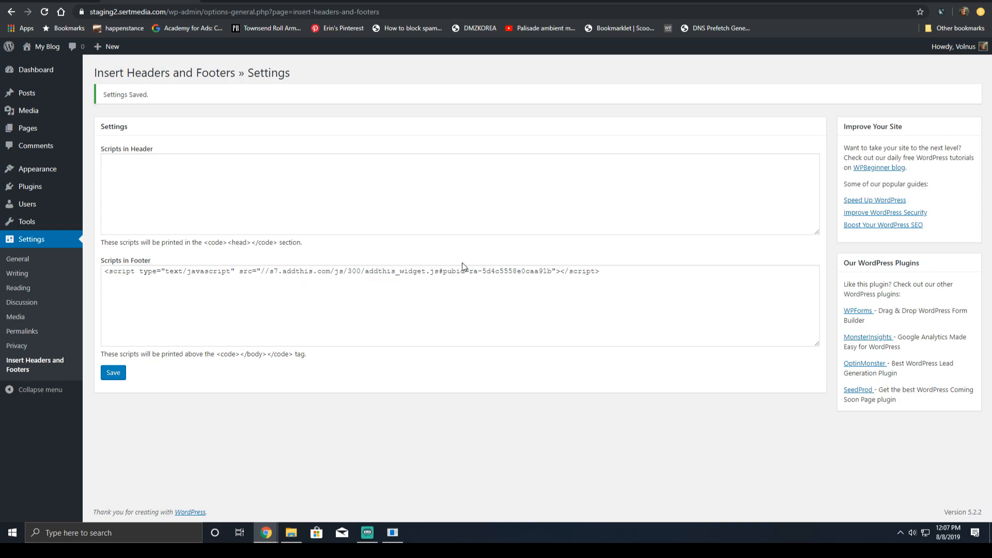
pyautogui.click(559, 271)
pyautogui.write('async')
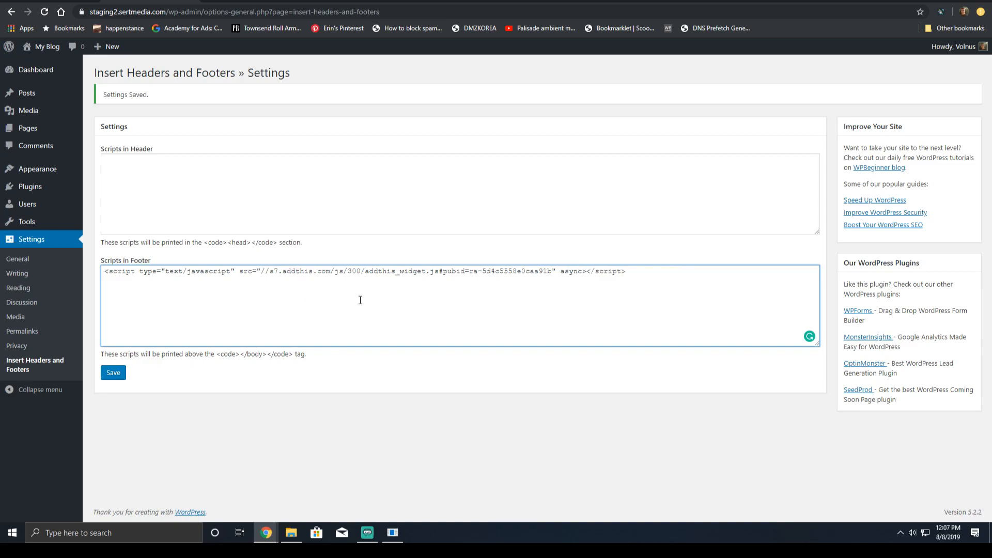
pyautogui.click(115, 372)
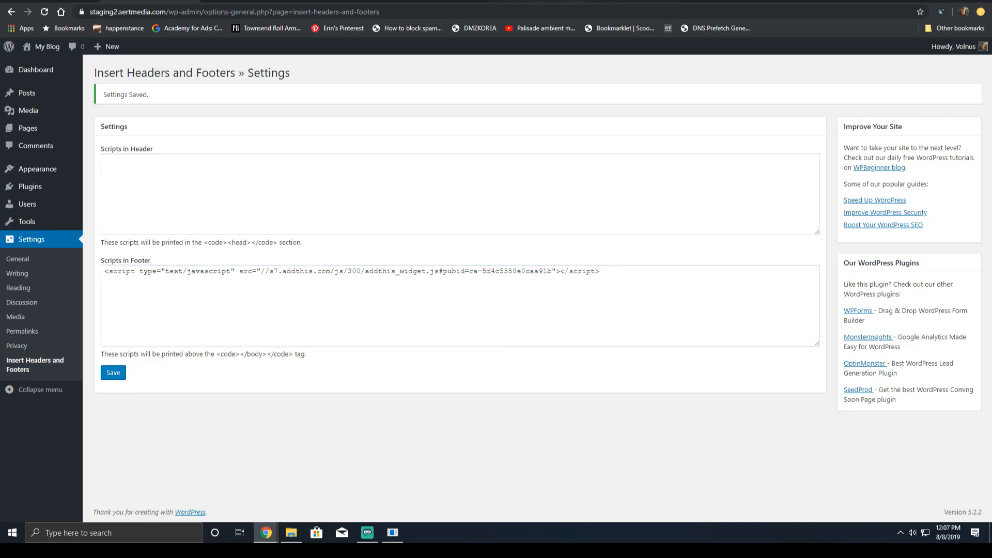
# - Return to the post-AddThis GTmetrix report, duplicate it and re-test the staging page in the copy
pyautogui.click(634, 1)
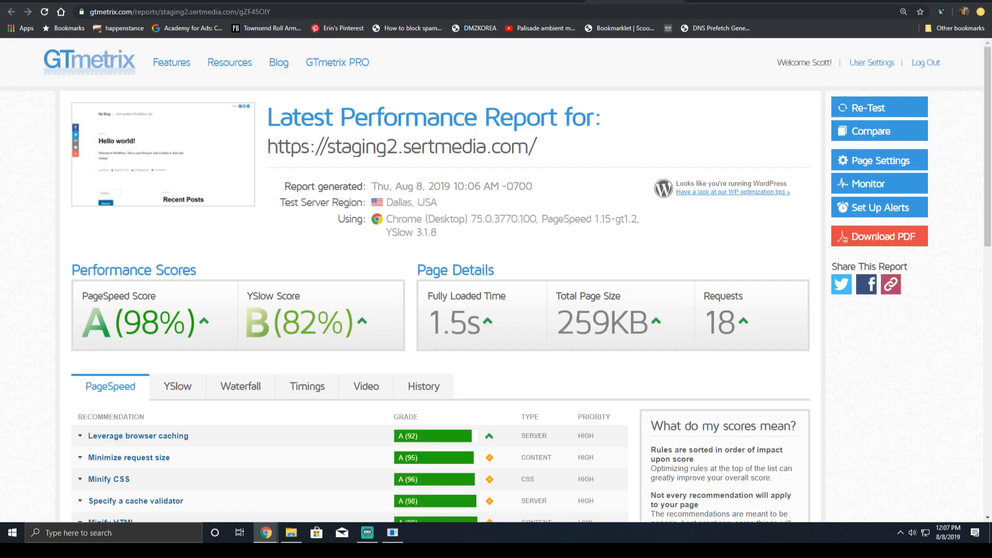
pyautogui.scroll(-3, 312, 362)
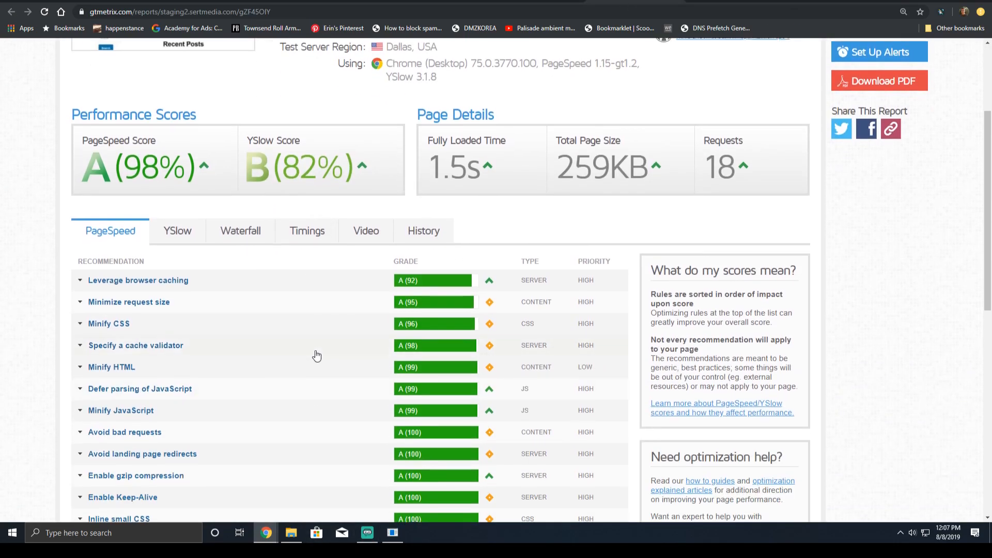
pyautogui.scroll(-3, 316, 356)
pyautogui.scroll(4, 451, 292)
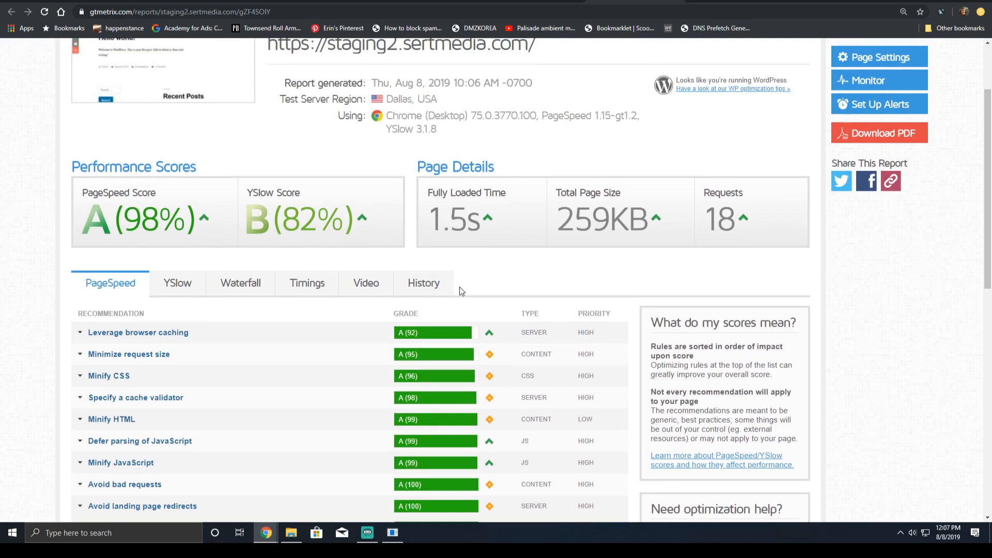
pyautogui.scroll(2, 451, 292)
pyautogui.rightClick(671, 1)
pyautogui.click(699, 21)
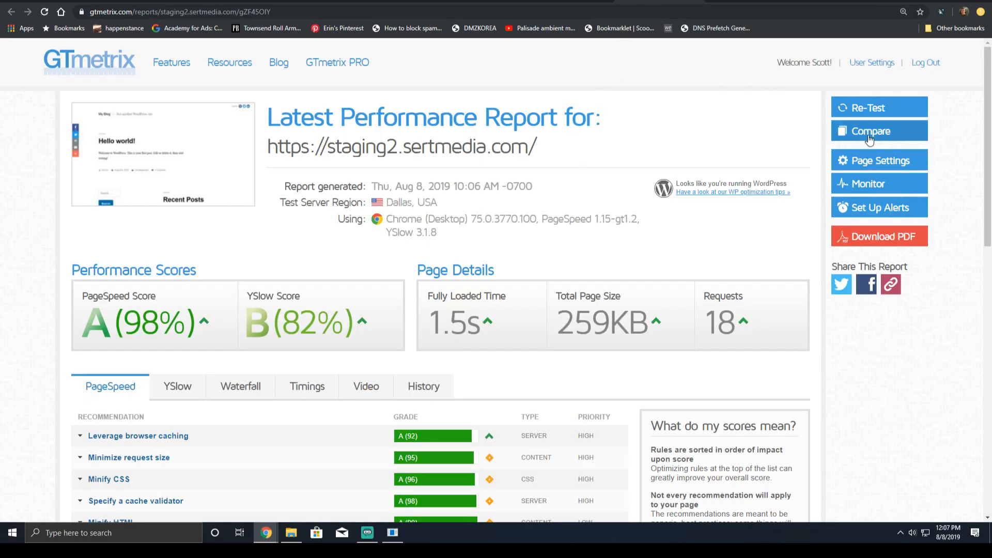
pyautogui.click(884, 108)
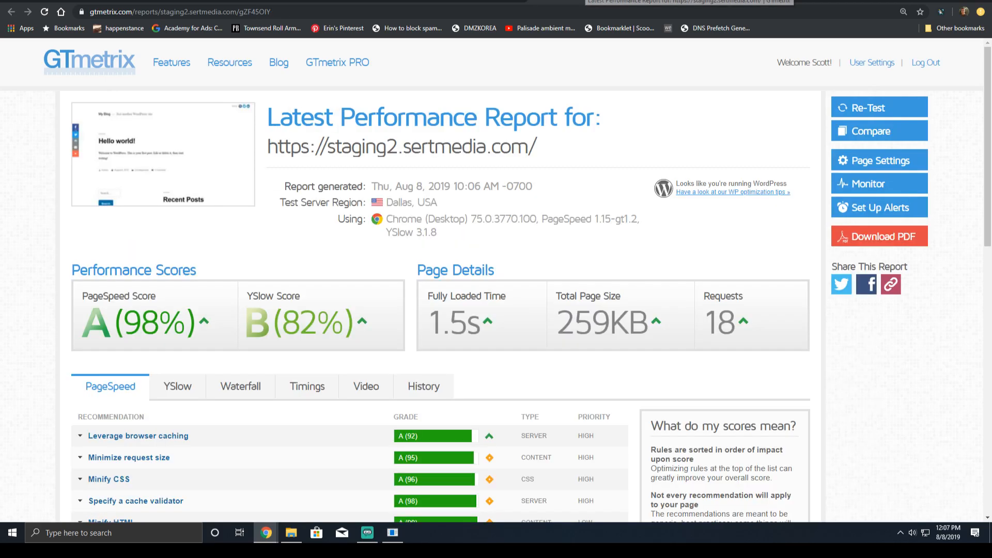
# - Compare the page load timings of the first AddThis GTmetrix report with those of the baseline report
pyautogui.click(287, 392)
pyautogui.scroll(-3, 417, 368)
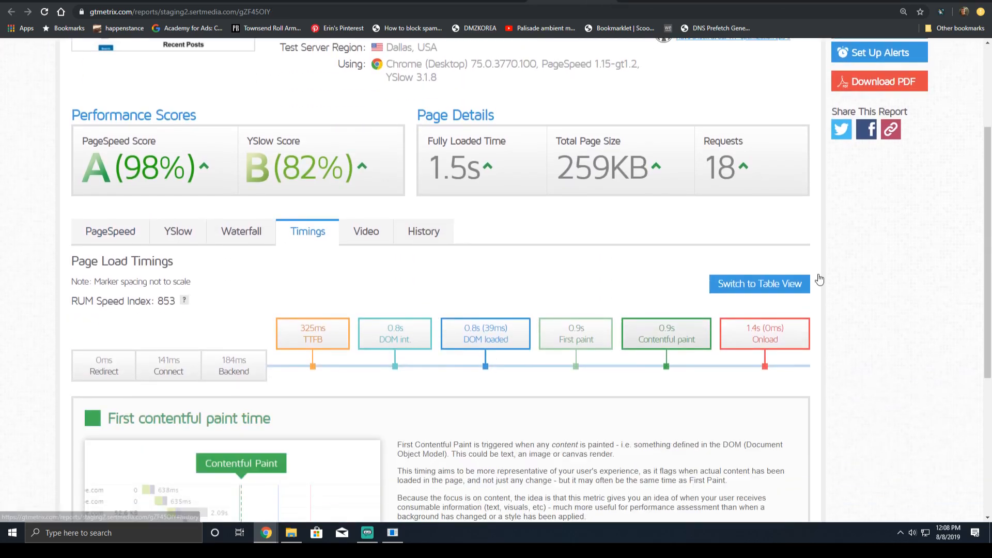
pyautogui.scroll(-3, 611, 205)
pyautogui.click(576, 181)
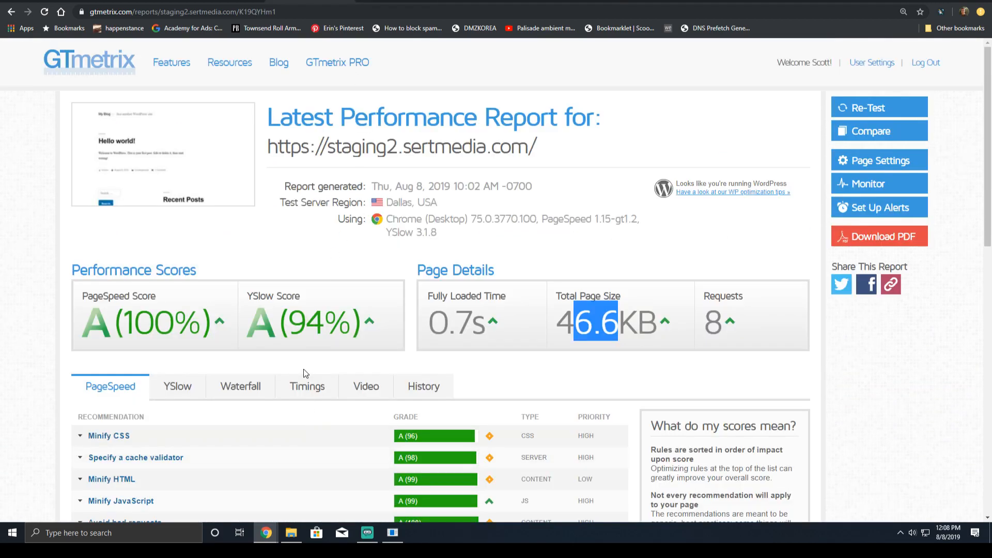
pyautogui.click(306, 384)
pyautogui.scroll(-5, 398, 247)
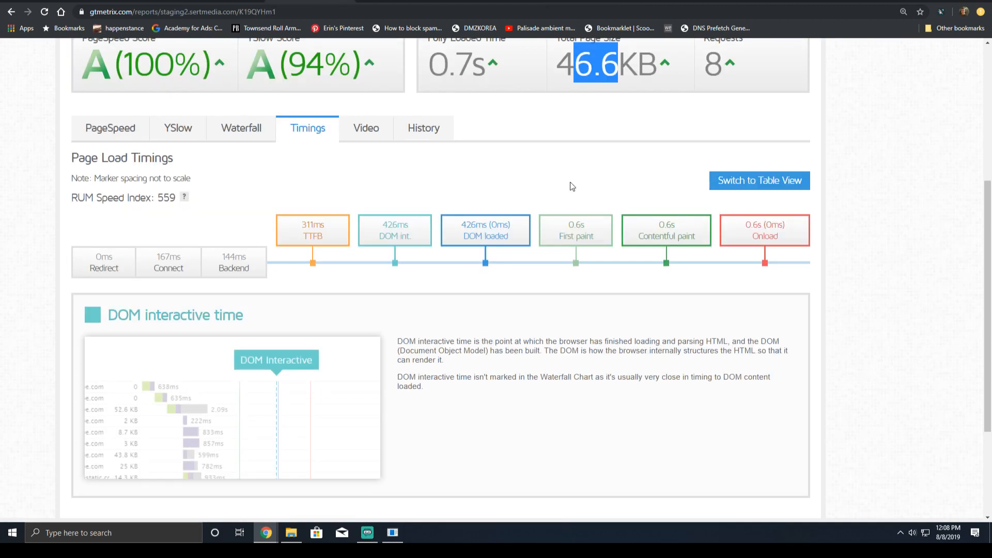
# - Review the page load timings and waterfall chart of the async GTmetrix report, including the DOM content loaded time
pyautogui.moveTo(773, 258)
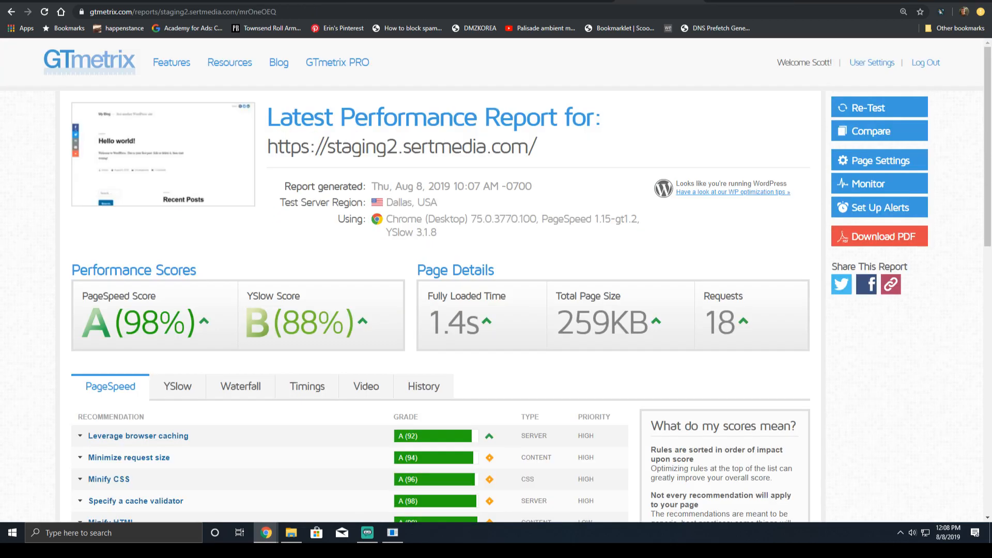
pyautogui.click(307, 387)
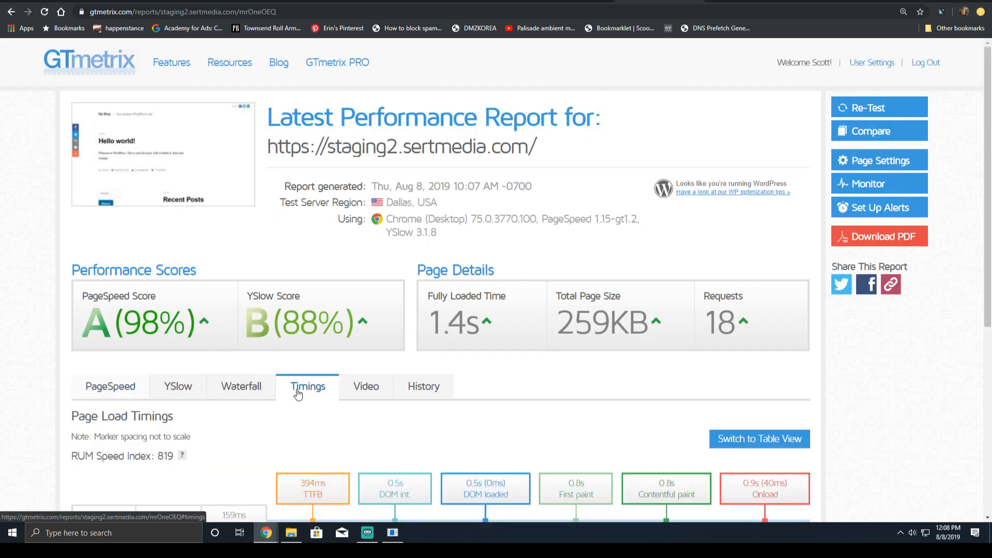
pyautogui.scroll(-5, 321, 336)
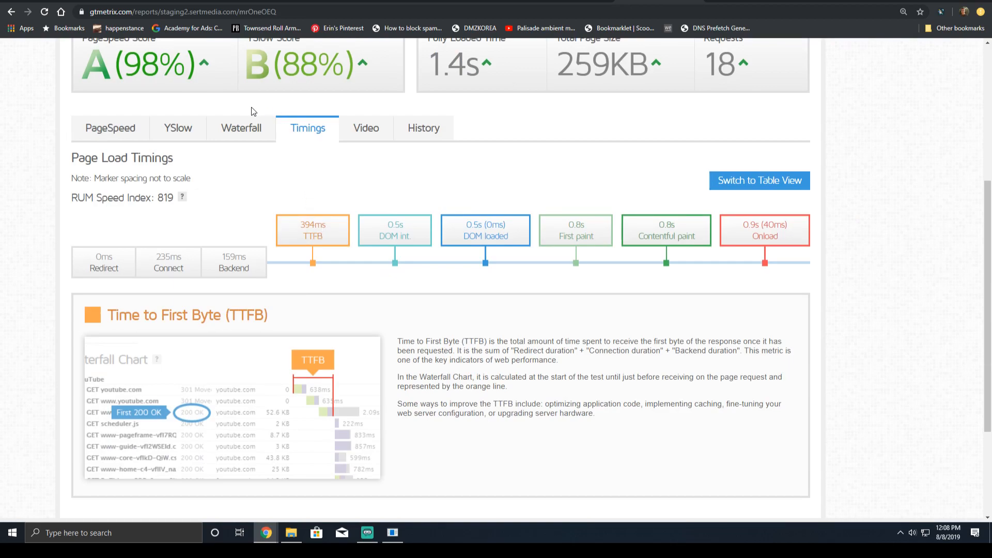
pyautogui.click(272, 128)
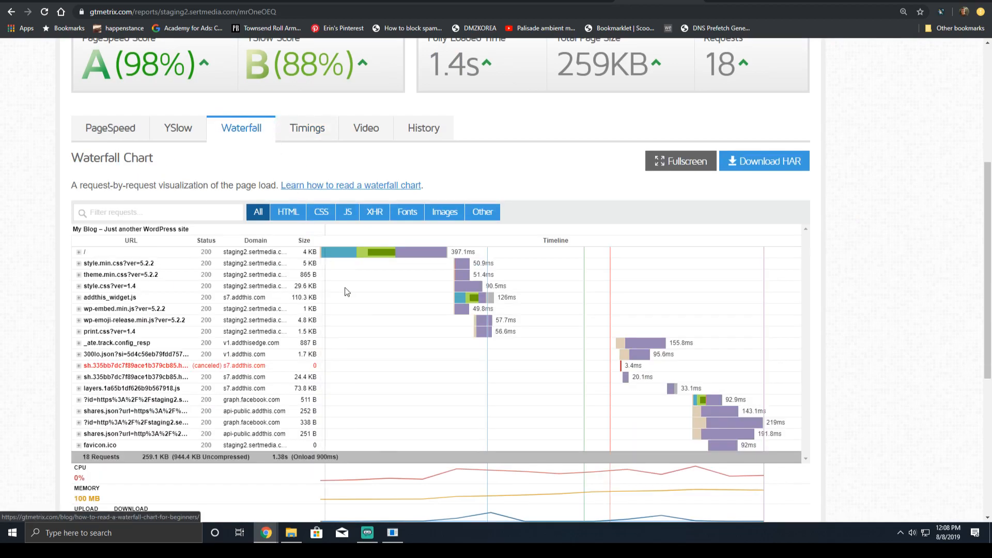
pyautogui.scroll(2, 454, 265)
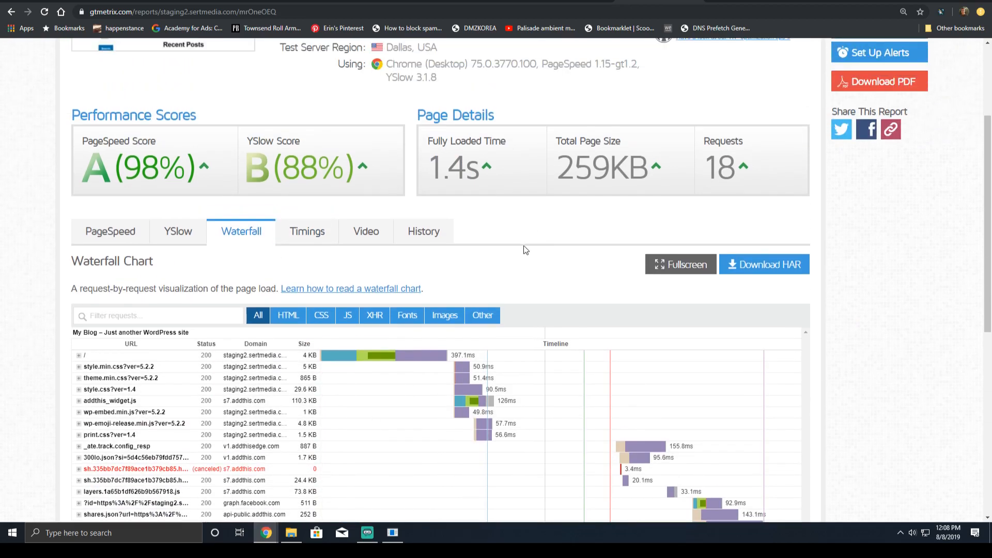
pyautogui.click(323, 230)
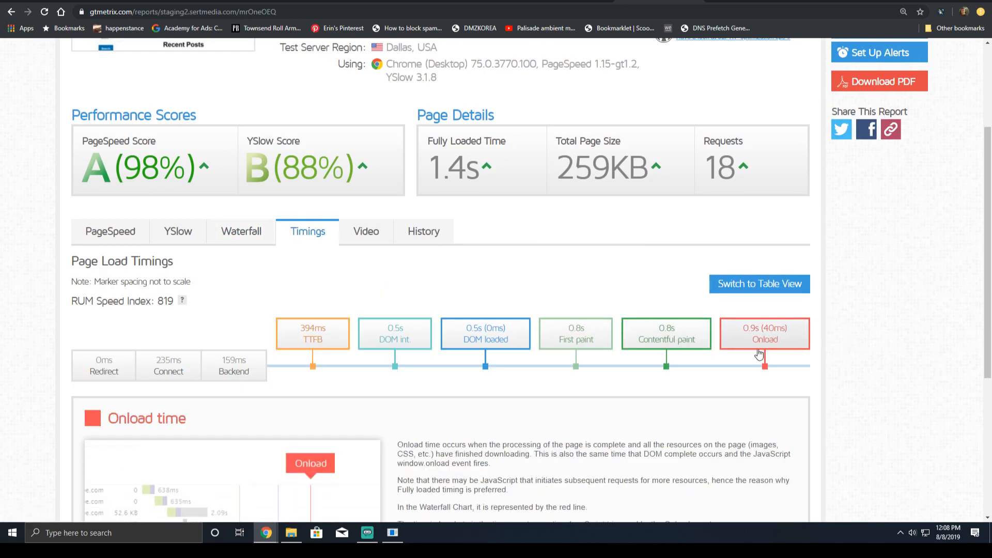
pyautogui.click(485, 333)
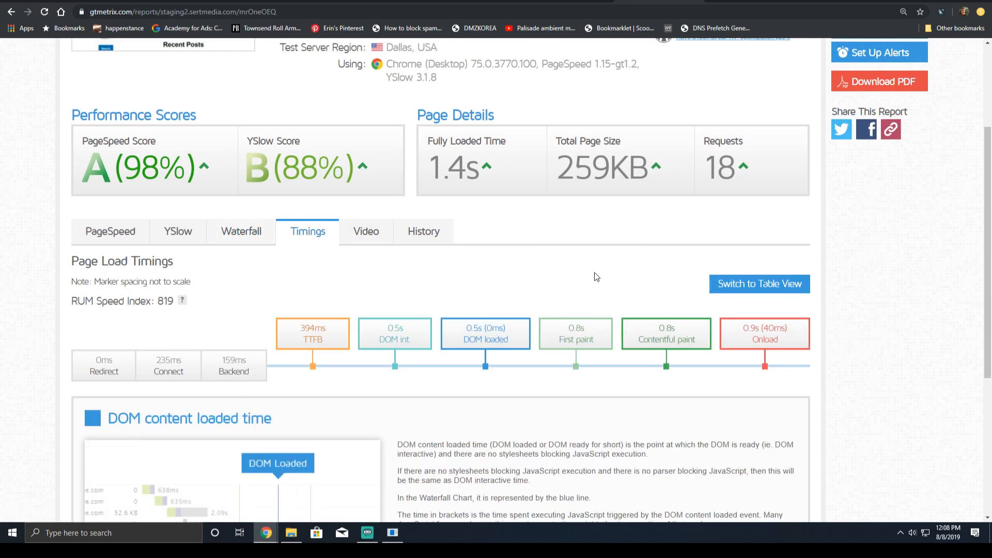
# - Compare the async report's contentful paint, onload, backend and TTFB timings with those of the first AddThis GTmetrix report
pyautogui.scroll(-1, 581, 278)
pyautogui.scroll(-2, 581, 278)
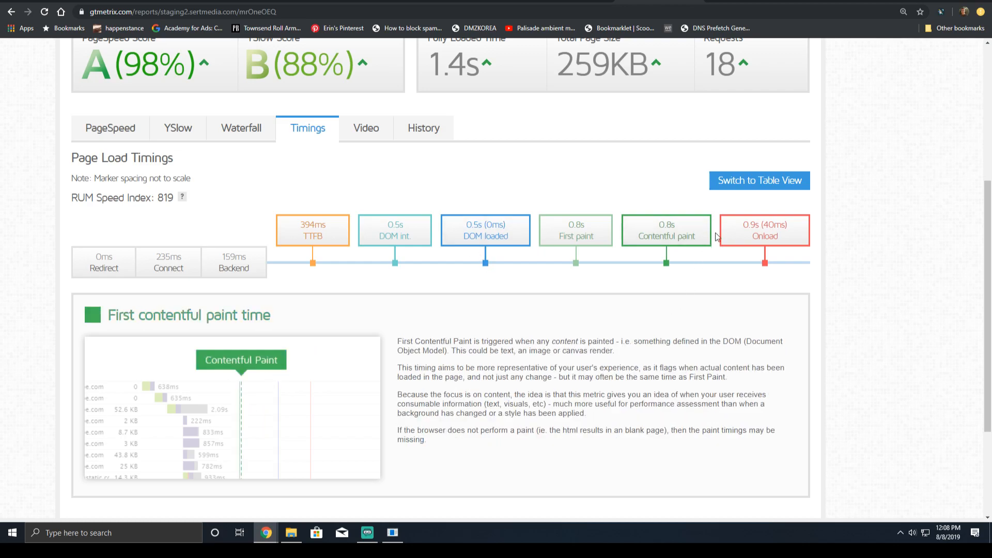
pyautogui.moveTo(772, 230)
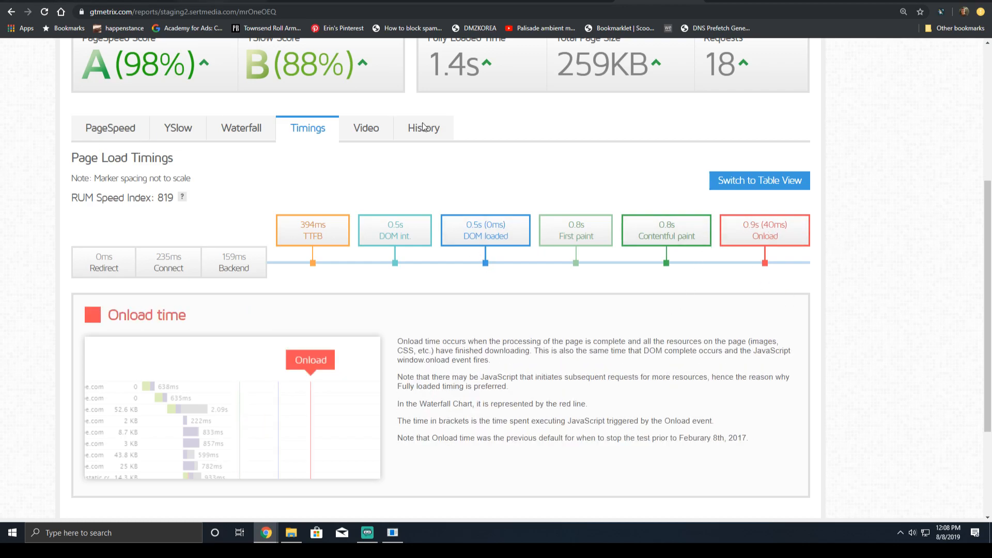
pyautogui.scroll(3, 487, 174)
pyautogui.scroll(2, 486, 174)
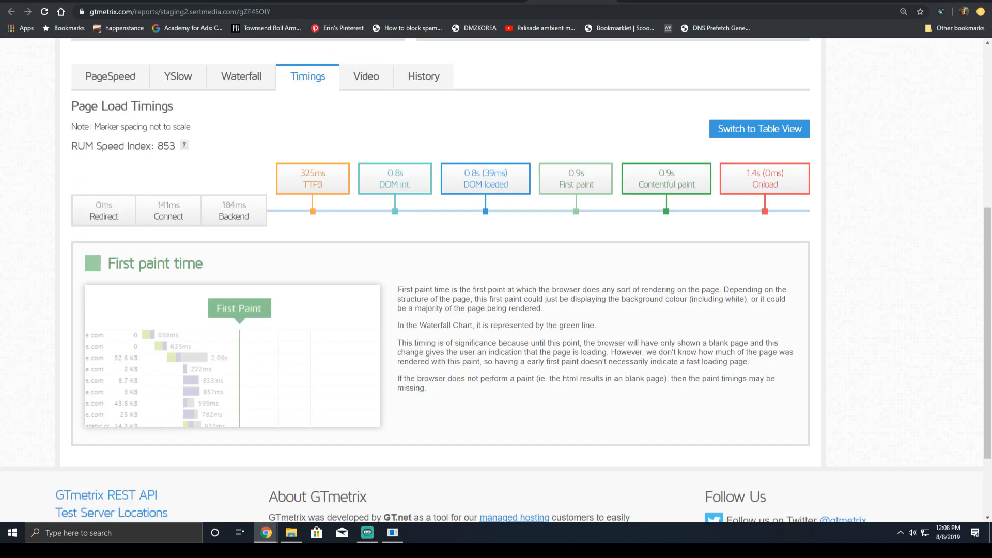
pyautogui.scroll(5, 652, 164)
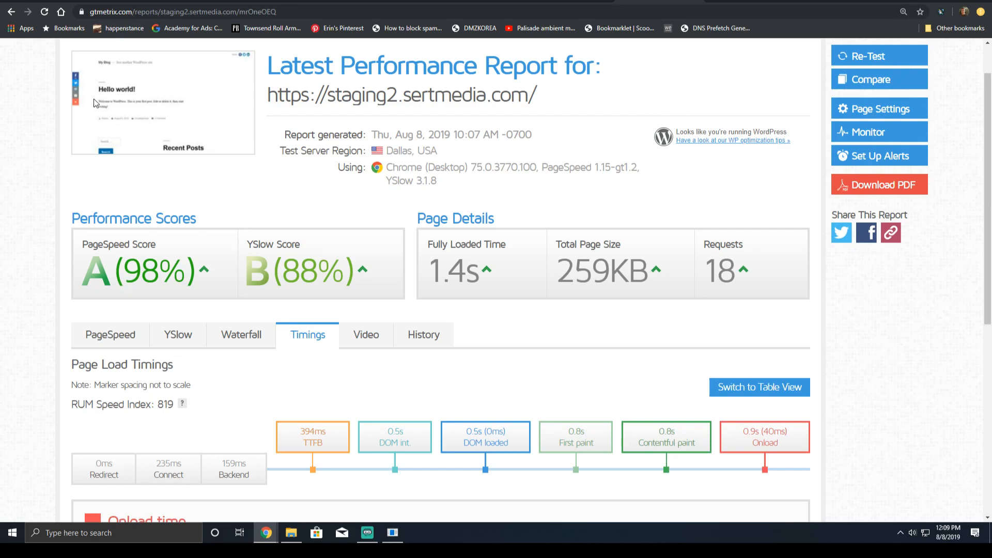
pyautogui.moveTo(249, 459)
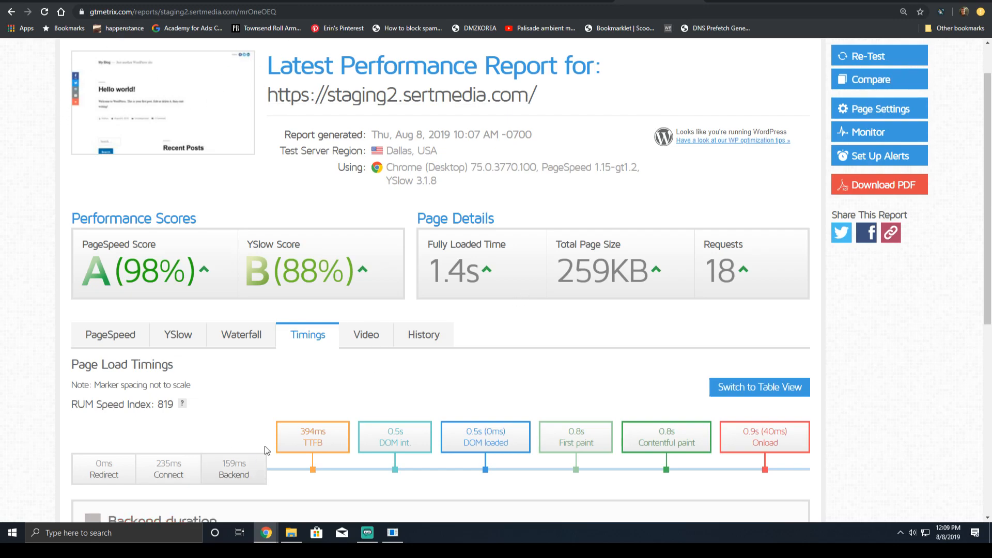
pyautogui.scroll(-1, 249, 459)
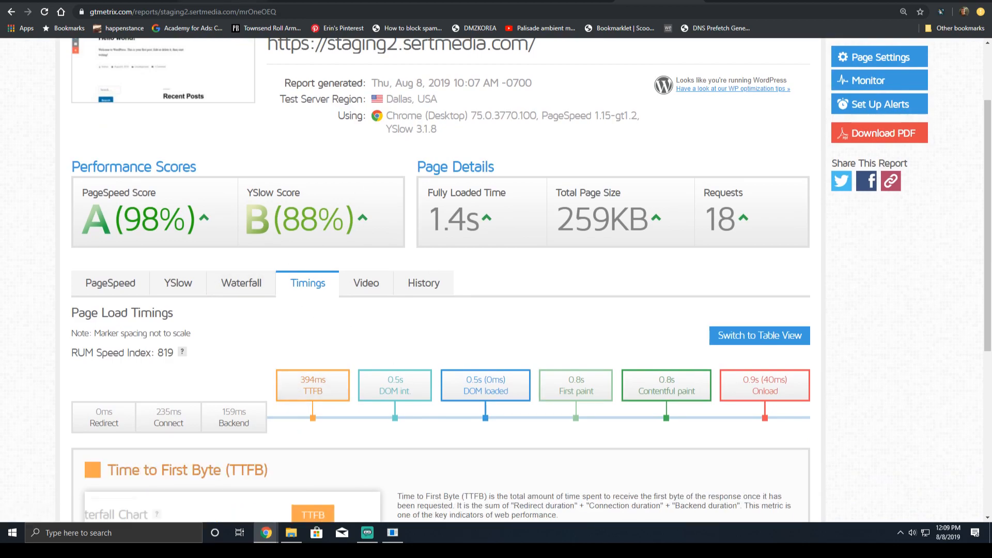
# - Replace async with defer in the AddThis script in WordPress's Scripts in Footer setting and save it
pyautogui.click(46, 1)
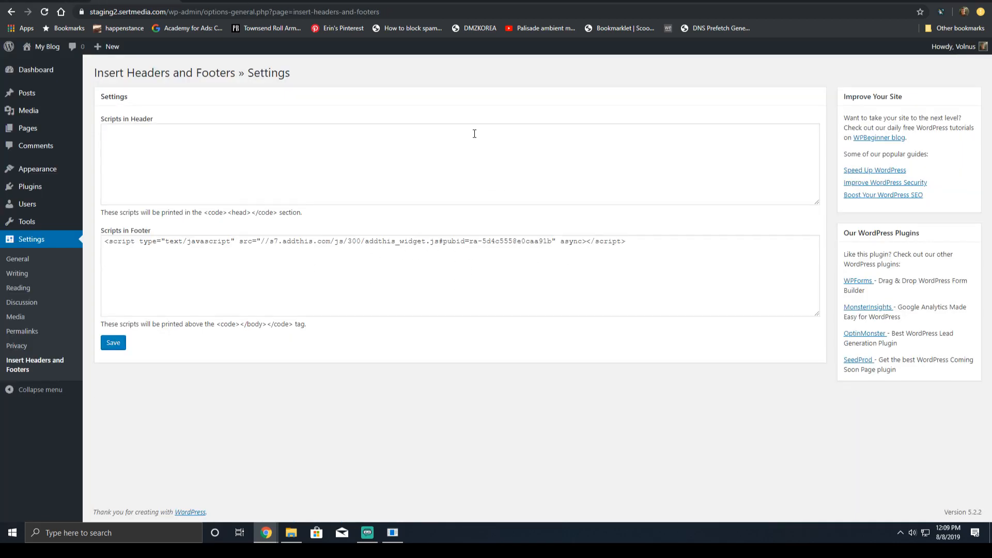
pyautogui.moveTo(583, 242); pyautogui.dragTo(559, 243)
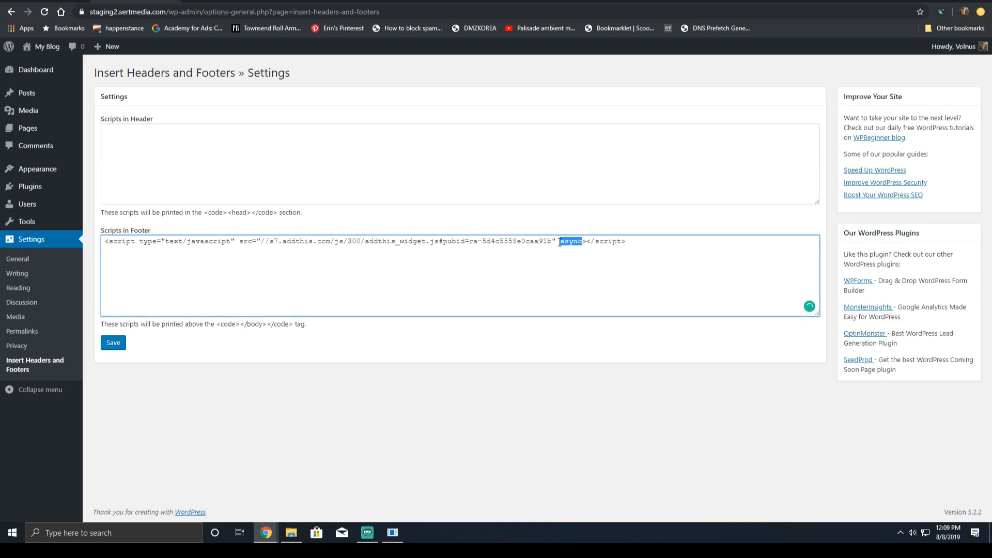
pyautogui.write('defer')
pyautogui.click(124, 344)
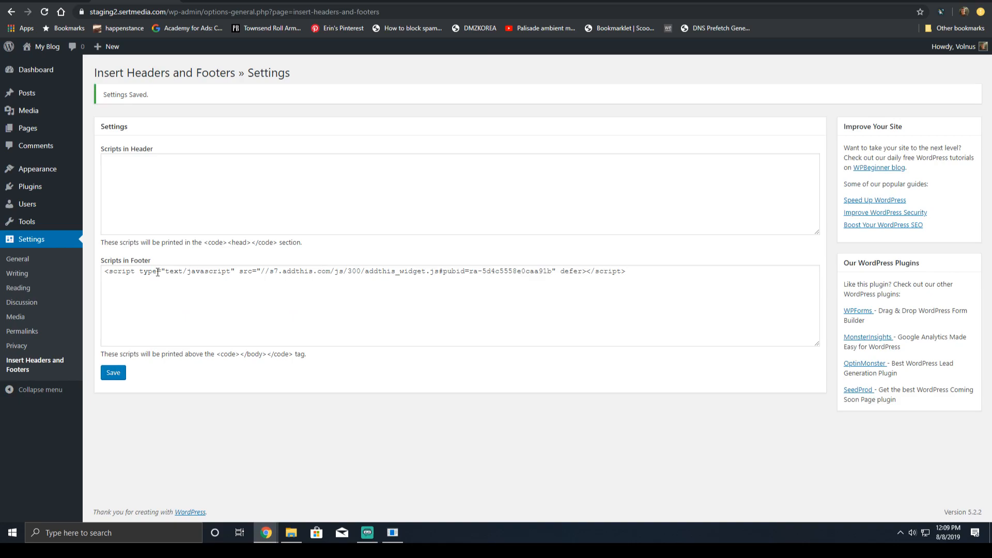
# - Return to the async GTmetrix report and re-test the staging page with the deferred script
pyautogui.click(639, 2)
pyautogui.scroll(2, 787, 74)
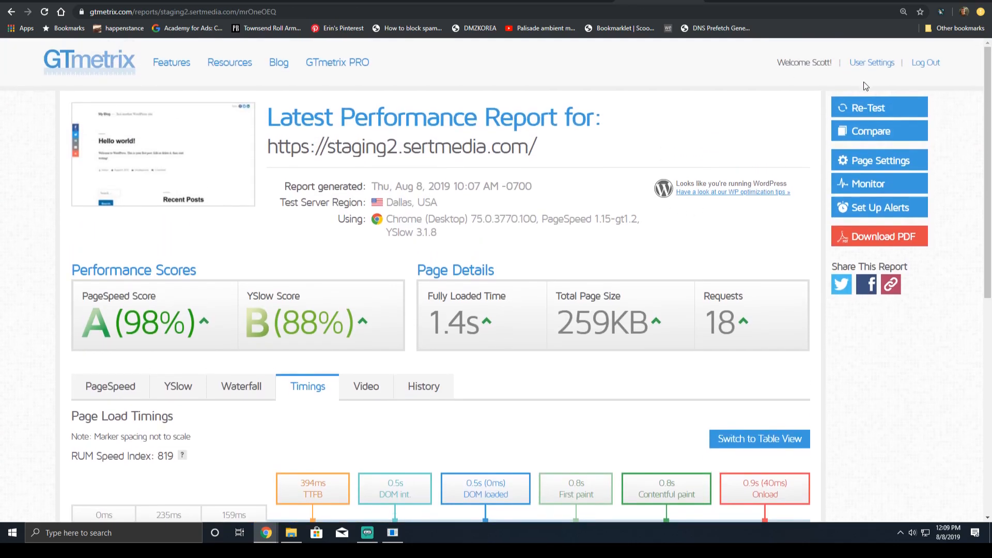
pyautogui.click(873, 107)
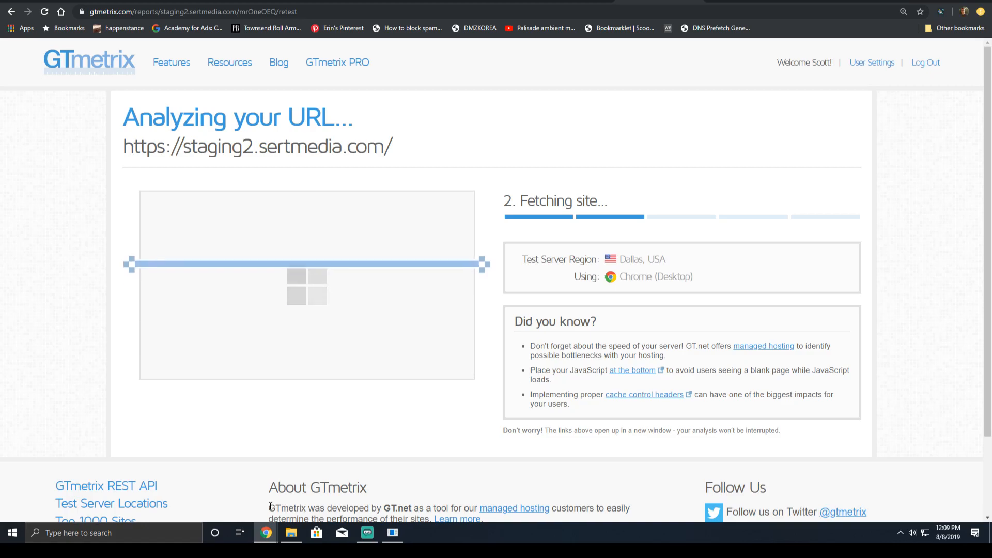
pyautogui.moveTo(301, 516)
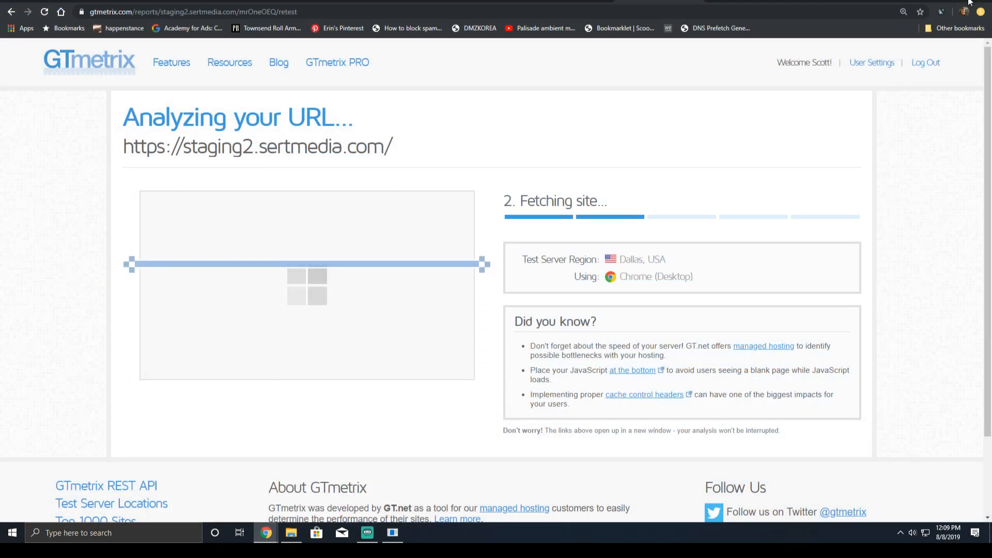
# - Load staging2.sertmedia.com in a new incognito window to check the live page with its AddThis buttons
pyautogui.click(980, 12)
pyautogui.click(918, 93)
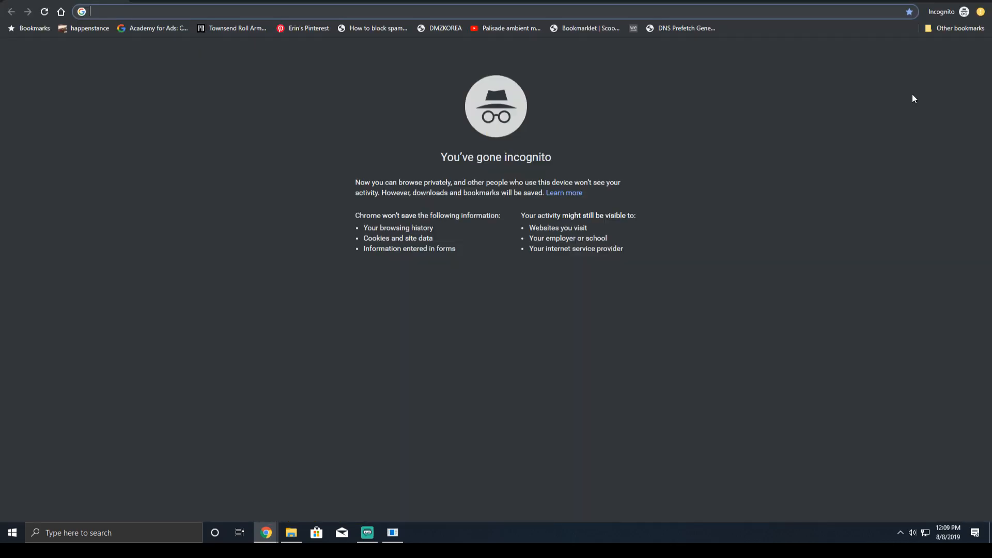
pyautogui.write('staging2s')
pyautogui.press('BackSpace')
pyautogui.write('.sertme')
pyautogui.press('Return')
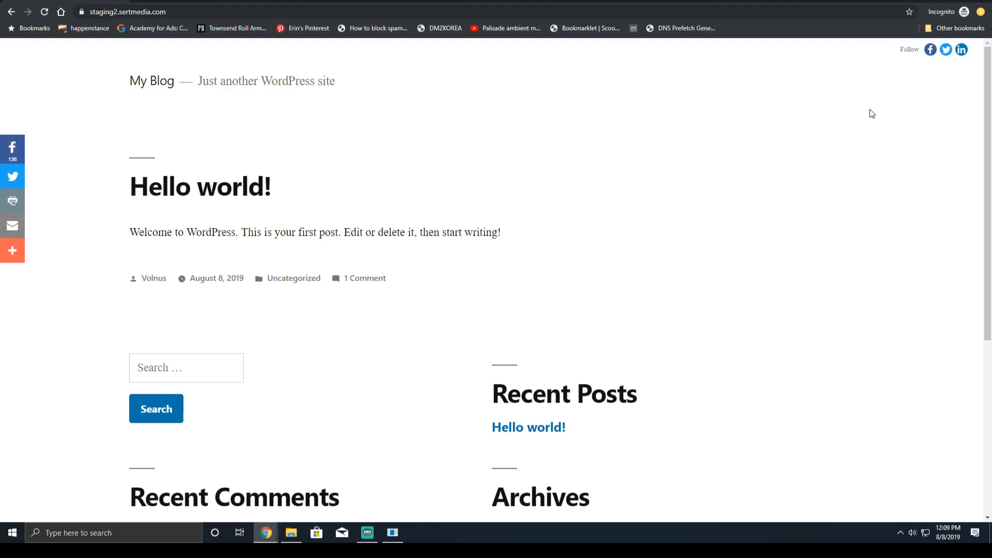
# - Search the staging page's source code for "defer" at the AddThis script, and return to the GTmetrix report
pyautogui.hotkey('ctrl', 'u')
pyautogui.hotkey('ctrl', 'f')
pyautogui.write('defer')
pyautogui.press('Return')
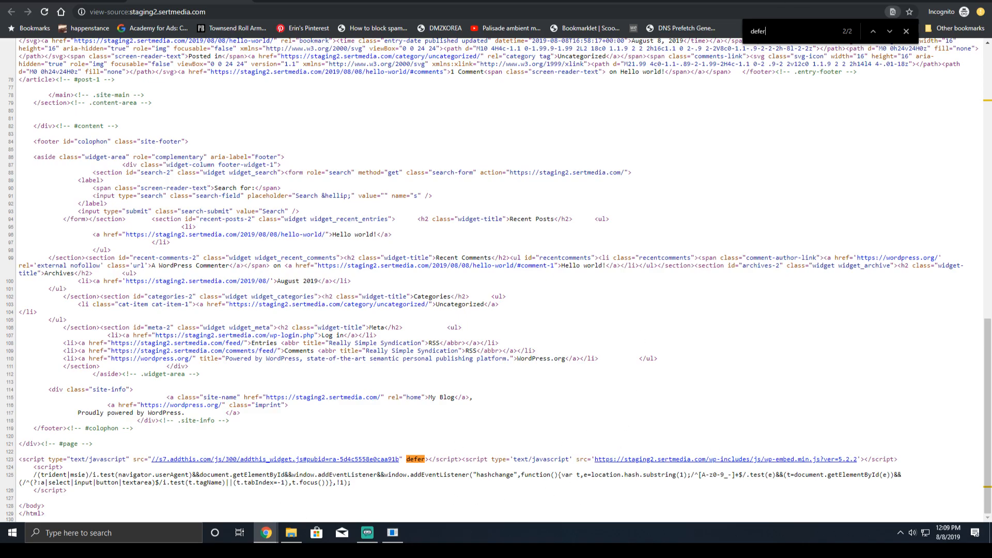
pyautogui.click(933, 1)
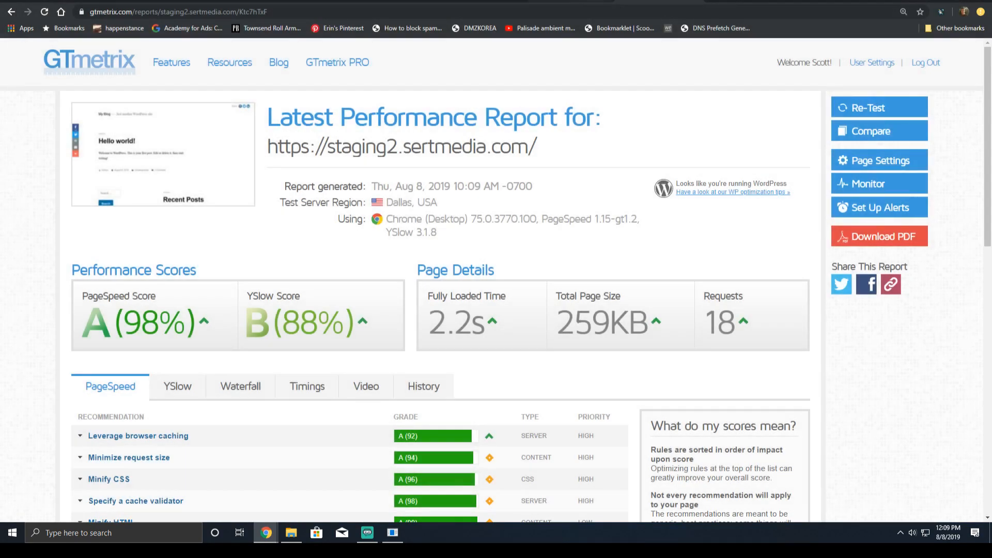
# - Examine the waterfall chart and page load timings of the defer GTmetrix report, including first paint and DOM loaded
pyautogui.click(257, 387)
pyautogui.scroll(-5, 331, 423)
pyautogui.scroll(-2, 324, 209)
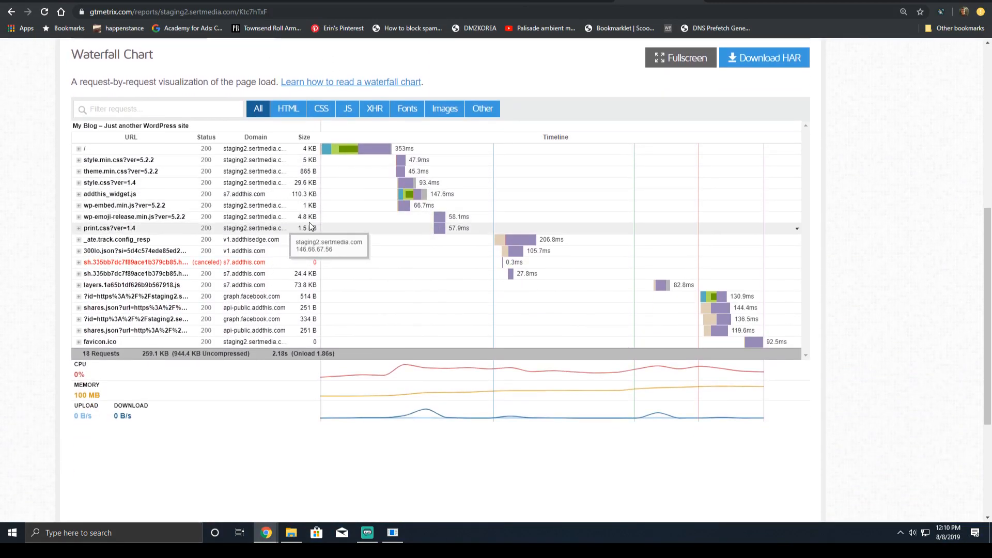
pyautogui.scroll(3, 439, 202)
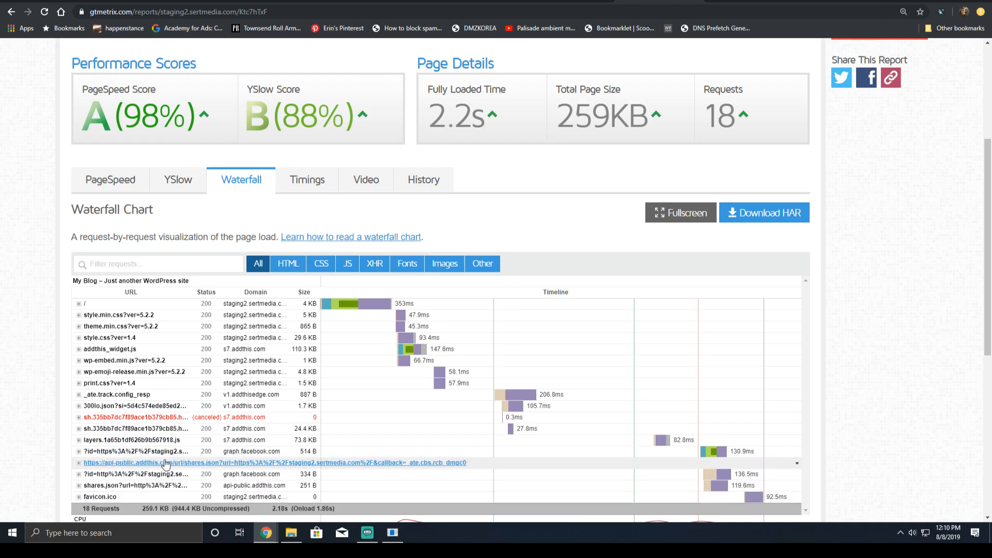
pyautogui.click(308, 179)
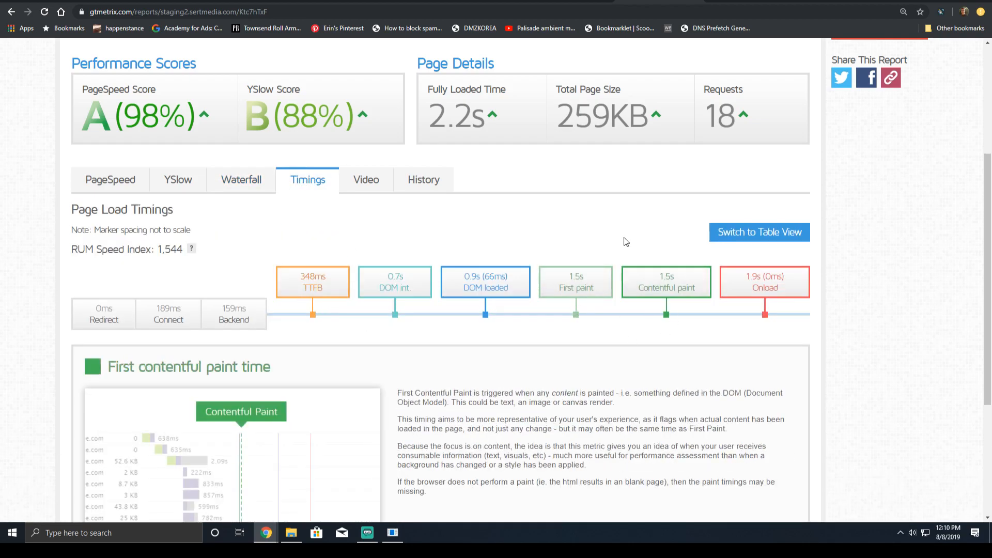
pyautogui.click(589, 290)
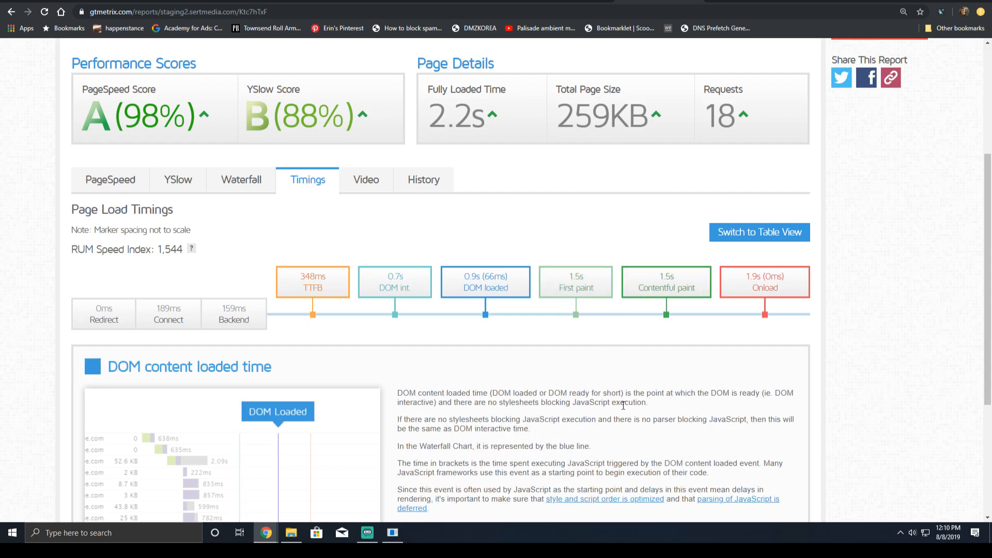
# - Re-test the staging page in GTmetrix and start a new Pingdom test from North America - USA - Washington D.C
pyautogui.scroll(4, 767, 258)
pyautogui.click(859, 110)
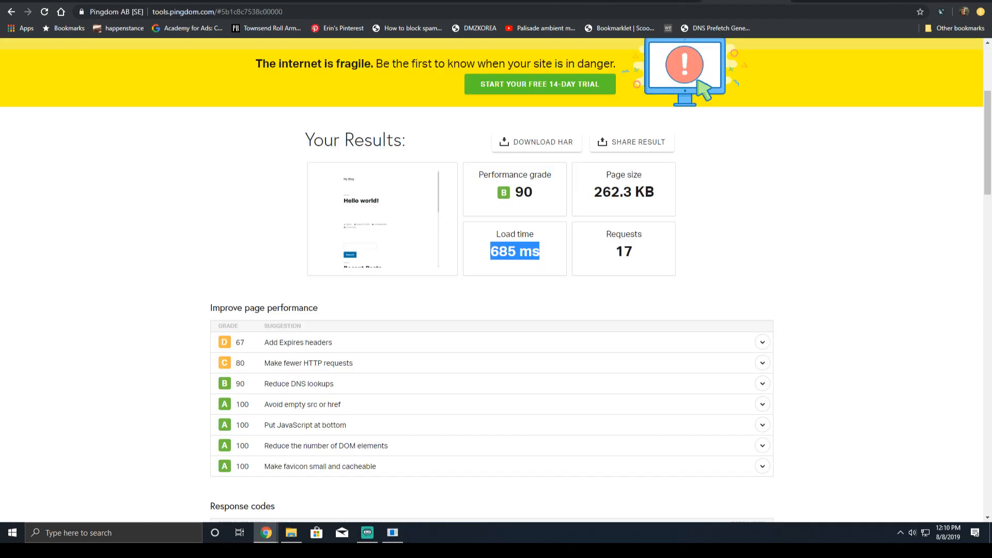
pyautogui.scroll(3, 510, 105)
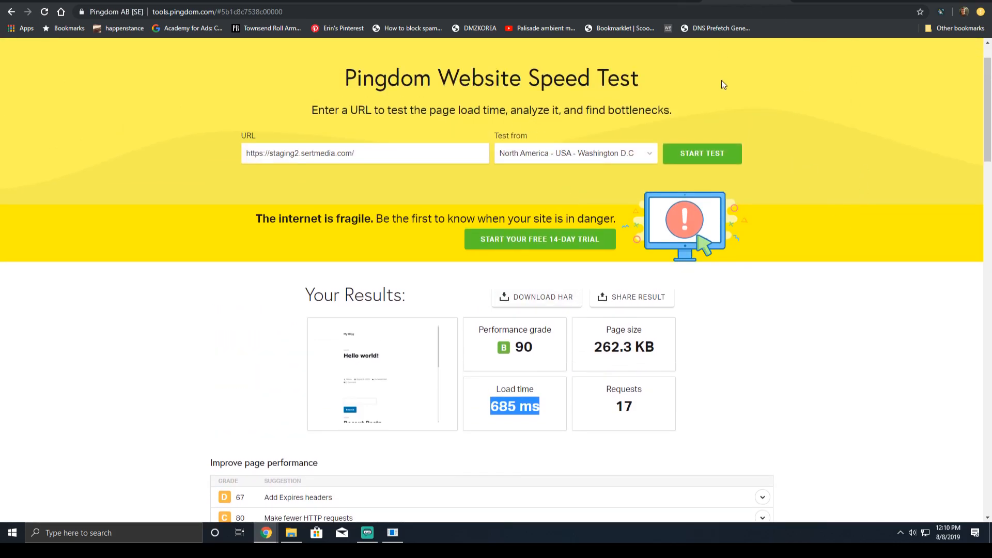
pyautogui.click(715, 166)
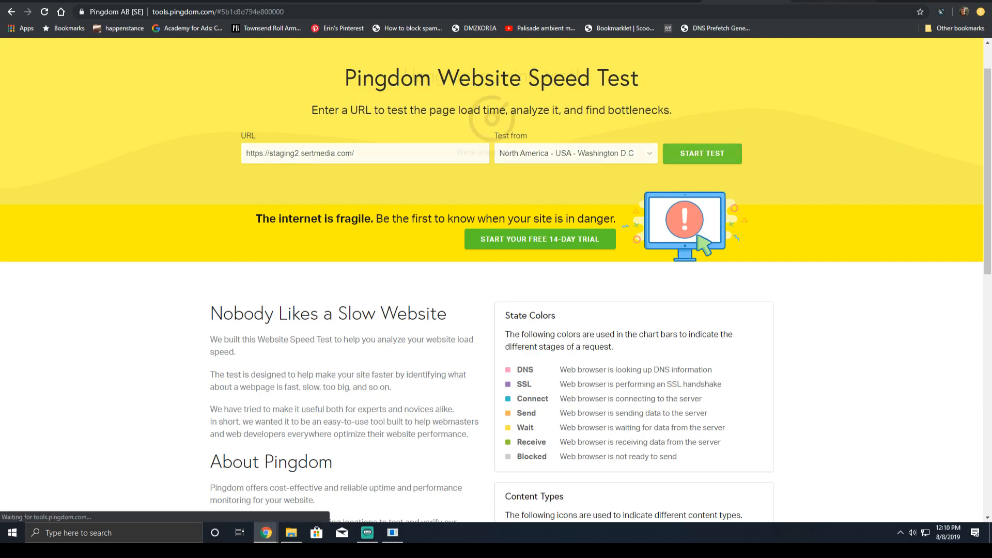
# - Analyze the staging page again in PageSpeed Insights and review its mobile and desktop results
pyautogui.click(824, 1)
pyautogui.click(689, 98)
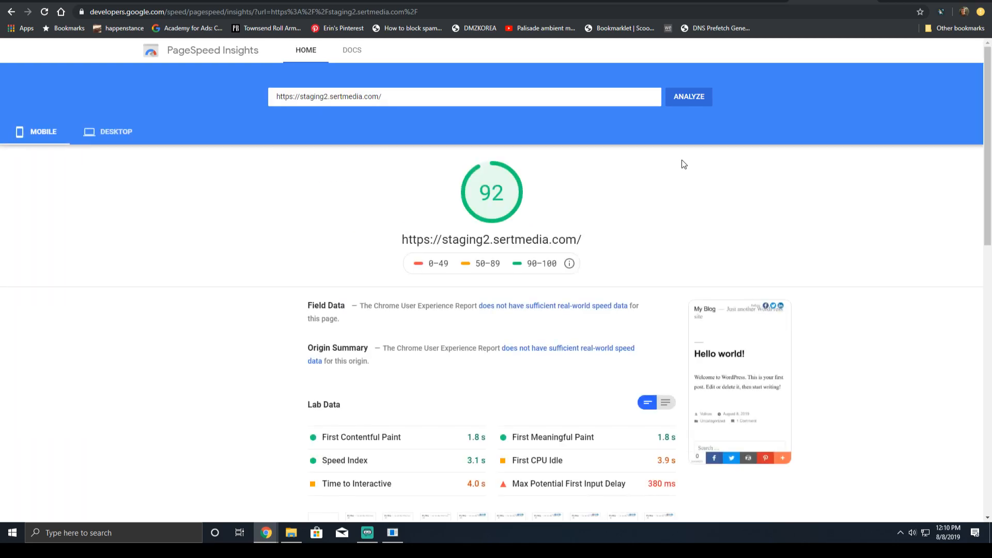
pyautogui.scroll(-4, 423, 305)
pyautogui.scroll(3, 423, 306)
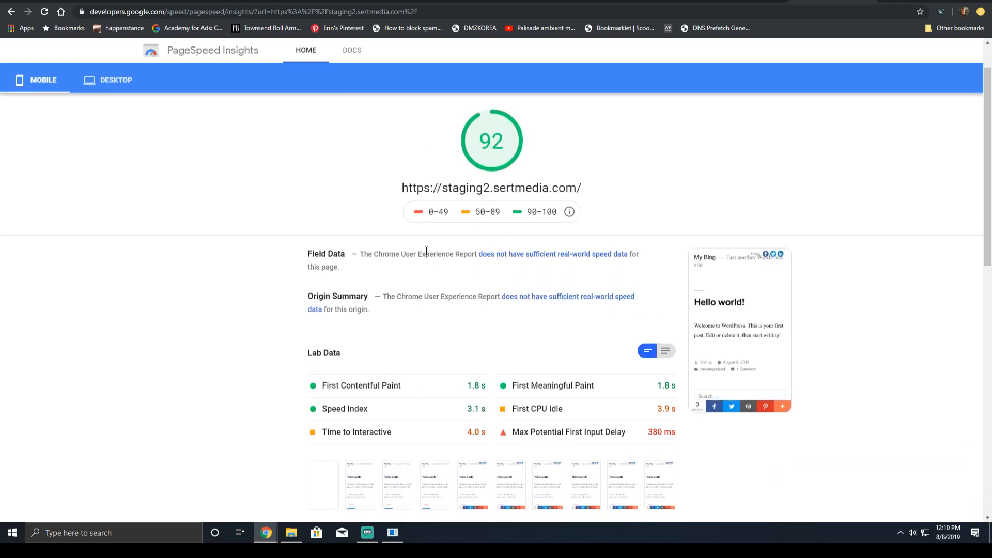
pyautogui.scroll(-6, 448, 209)
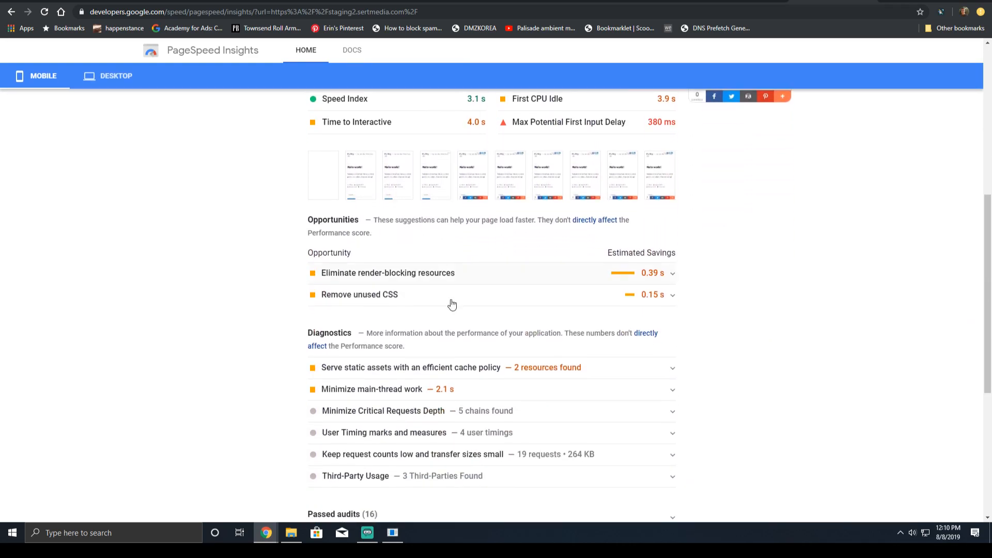
pyautogui.scroll(7, 482, 382)
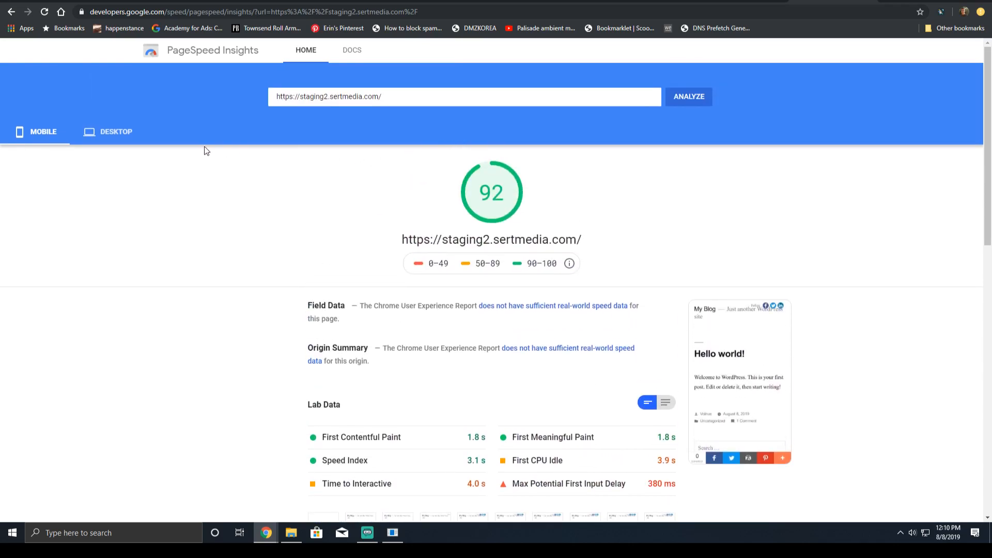
pyautogui.click(109, 138)
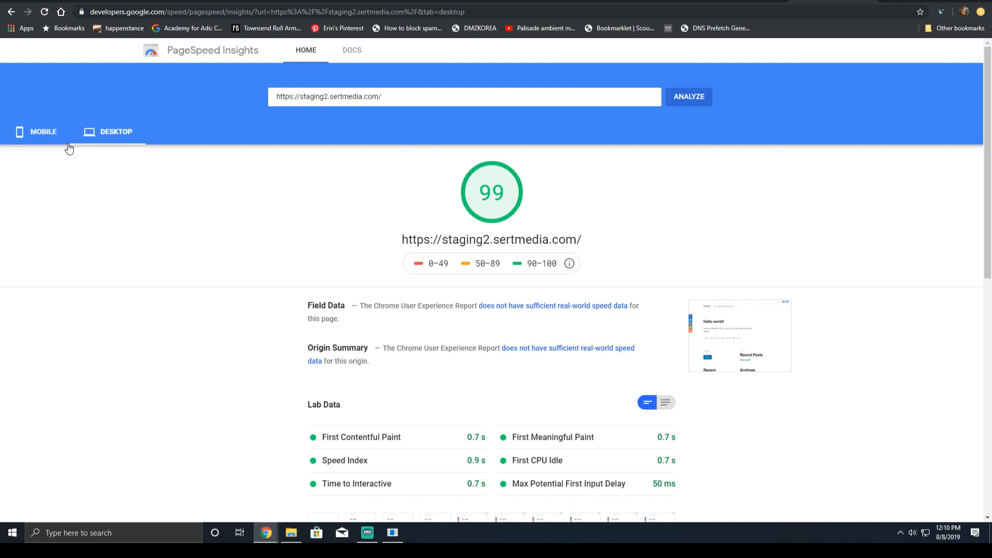
# - Review the desktop and mobile lab data of the defer PageSpeed Insights test, comparing the mobile result with the test without AddThis buttons
pyautogui.scroll(-6, 436, 125)
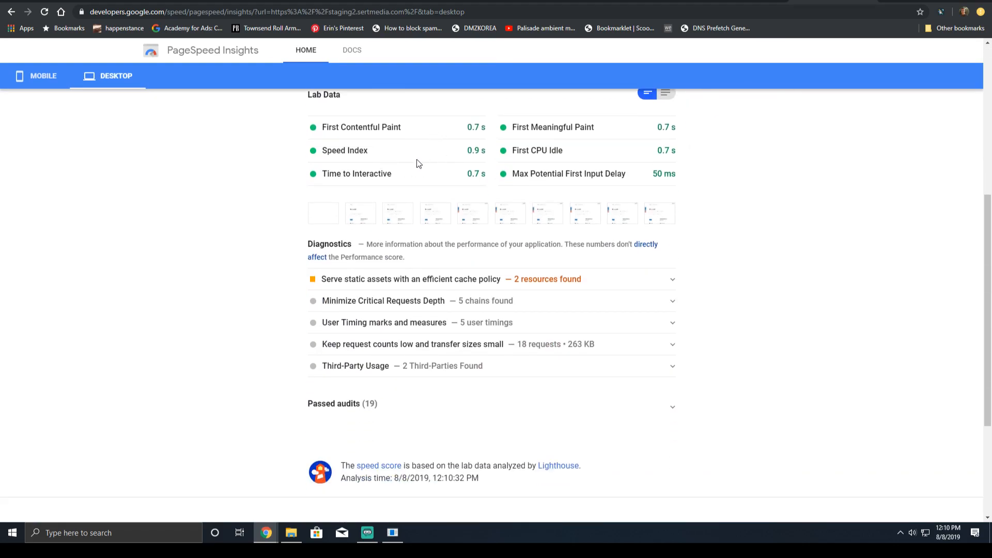
pyautogui.scroll(5, 639, 115)
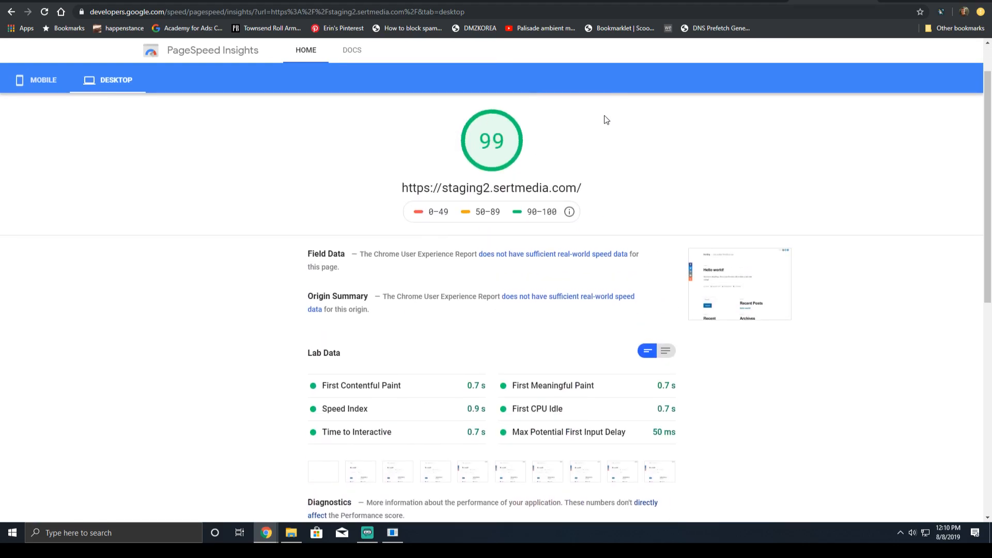
pyautogui.scroll(2, 604, 116)
pyautogui.click(42, 131)
pyautogui.scroll(-4, 465, 246)
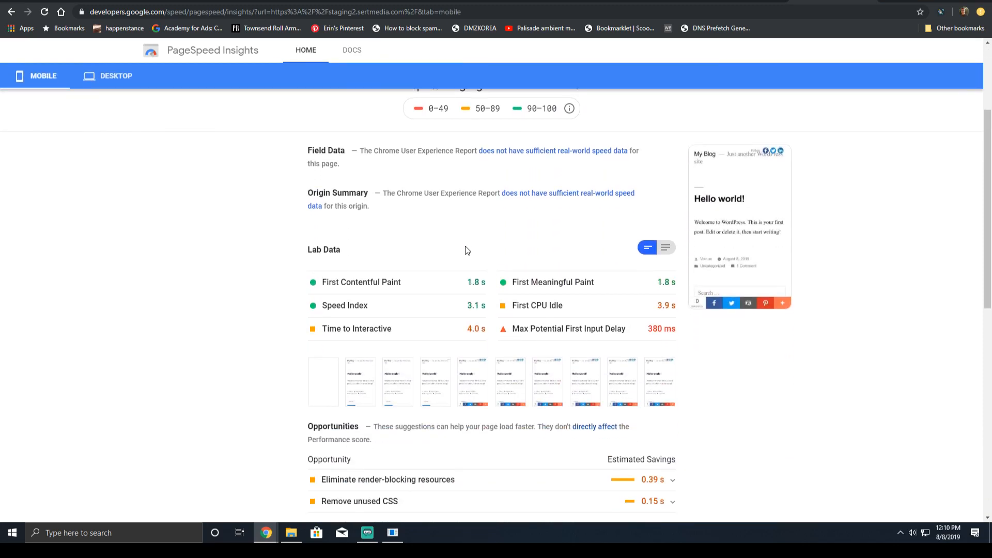
pyautogui.scroll(-1, 695, 388)
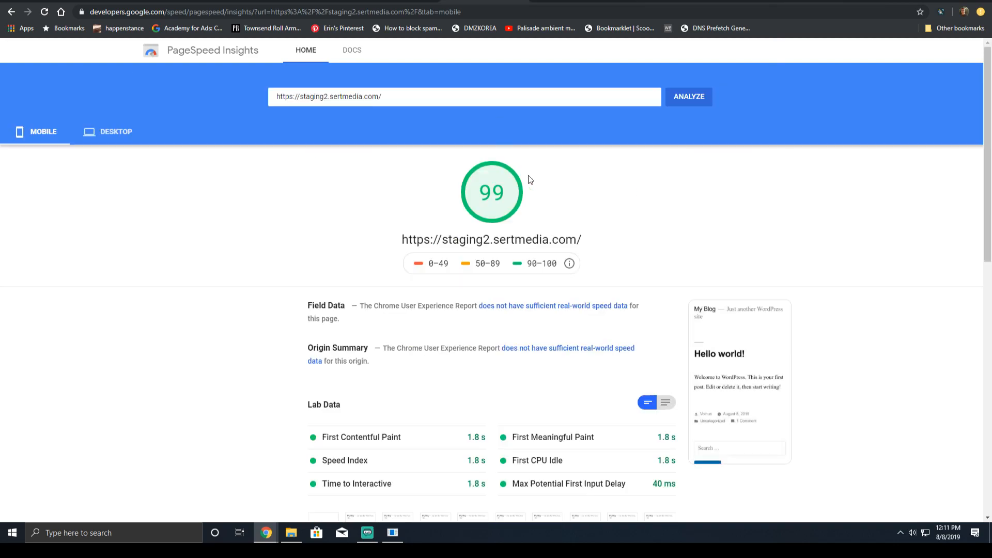
pyautogui.scroll(-1, 597, 287)
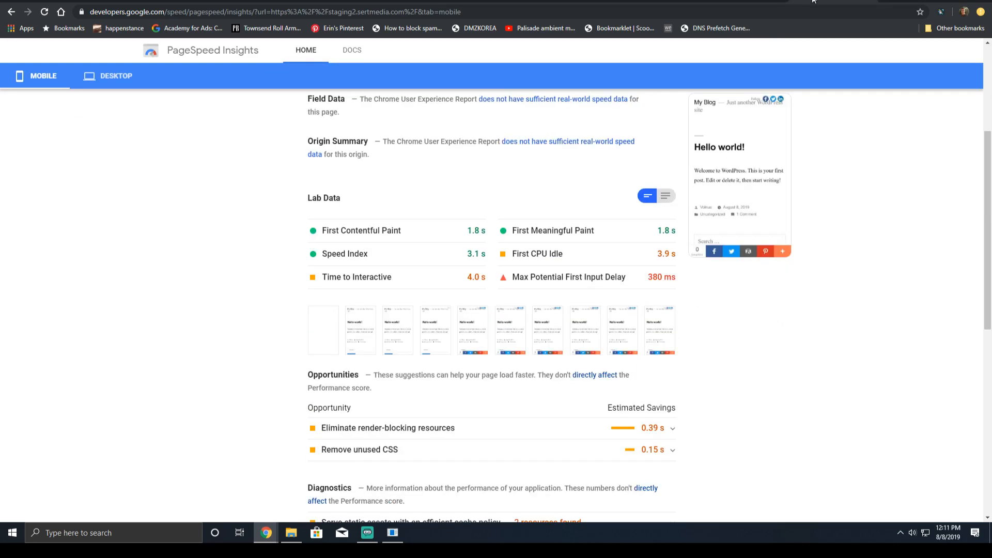
# - Examine First CPU Idle, Time to Interactive and Max Potential First Input Delay in the defer mobile result, checking them against the other test reports
pyautogui.tripleClick(563, 264)
pyautogui.scroll(-1, 582, 354)
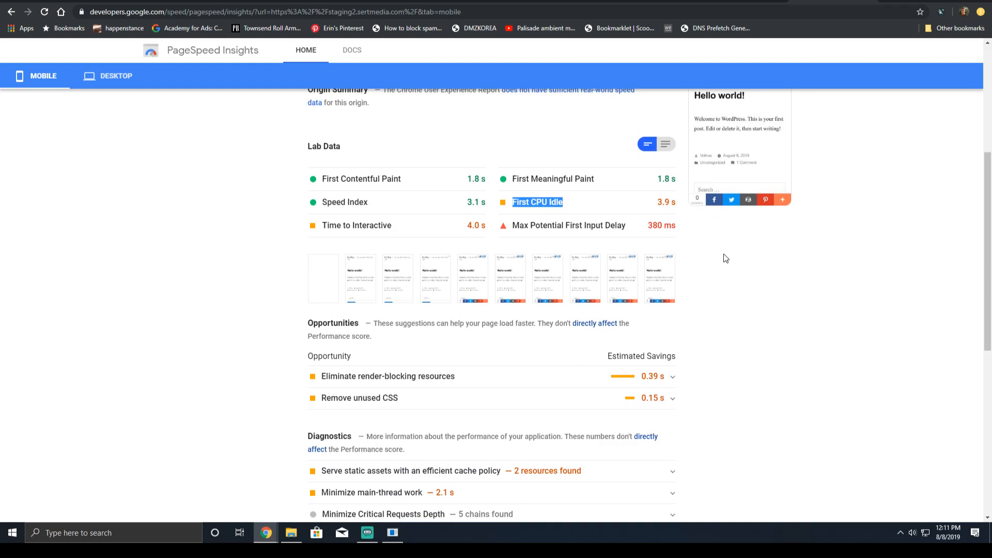
pyautogui.moveTo(462, 228)
pyautogui.mouseDown()
pyautogui.moveTo(501, 215)
pyautogui.moveTo(490, 233)
pyautogui.mouseUp()
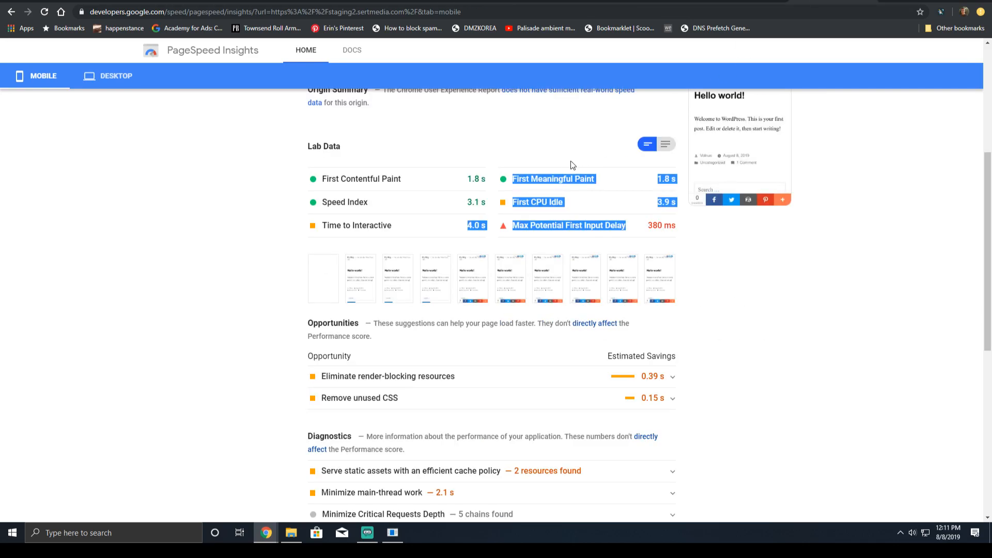
pyautogui.click(444, 223)
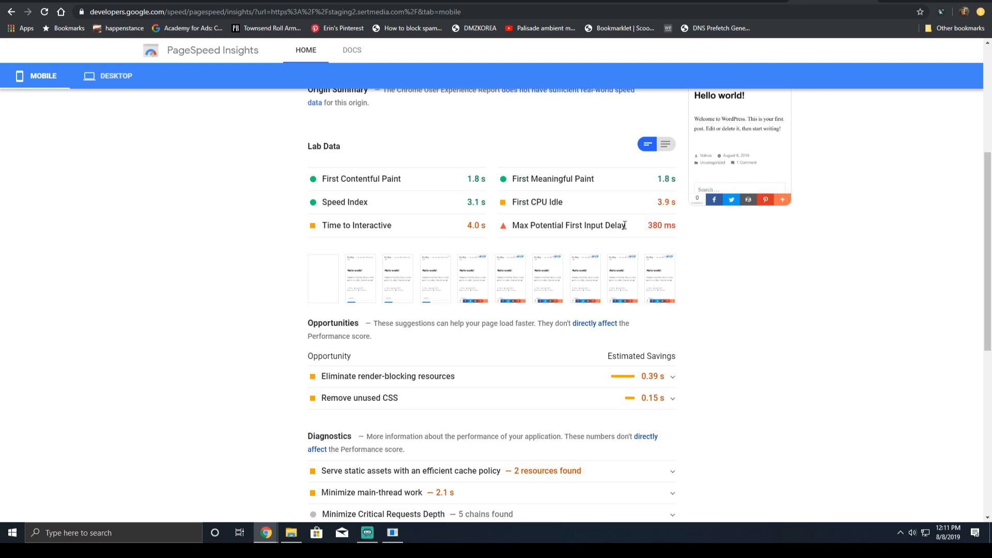
pyautogui.tripleClick(576, 230)
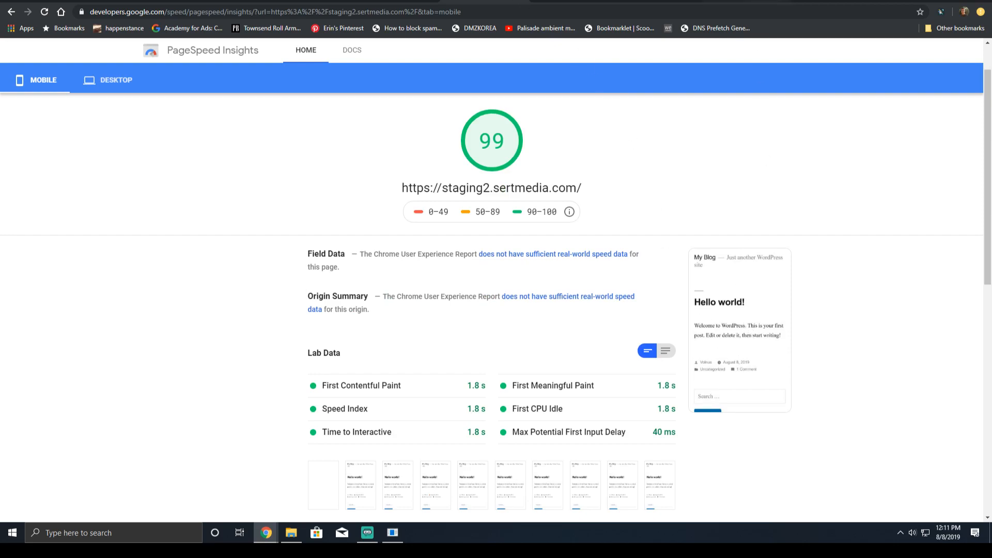
pyautogui.click(766, 1)
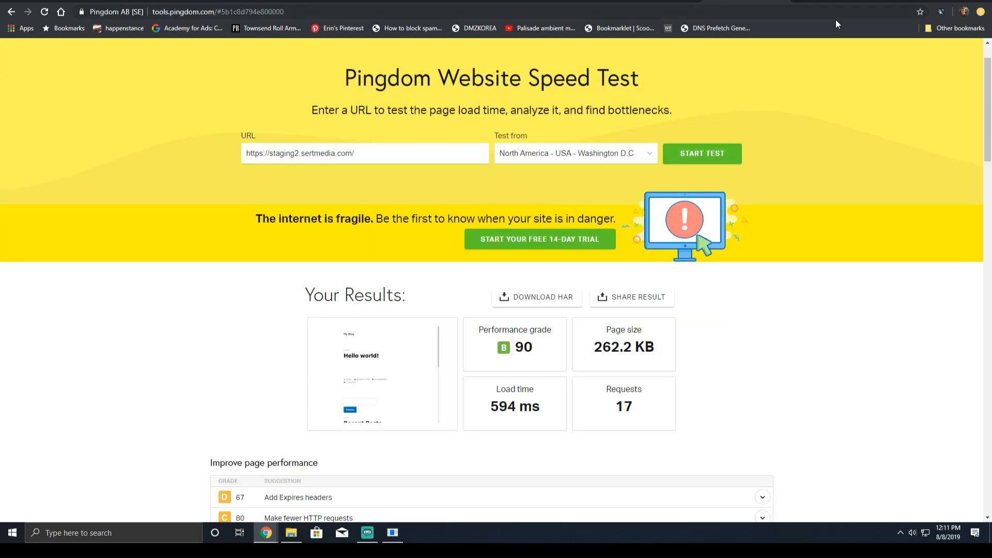
pyautogui.click(835, 1)
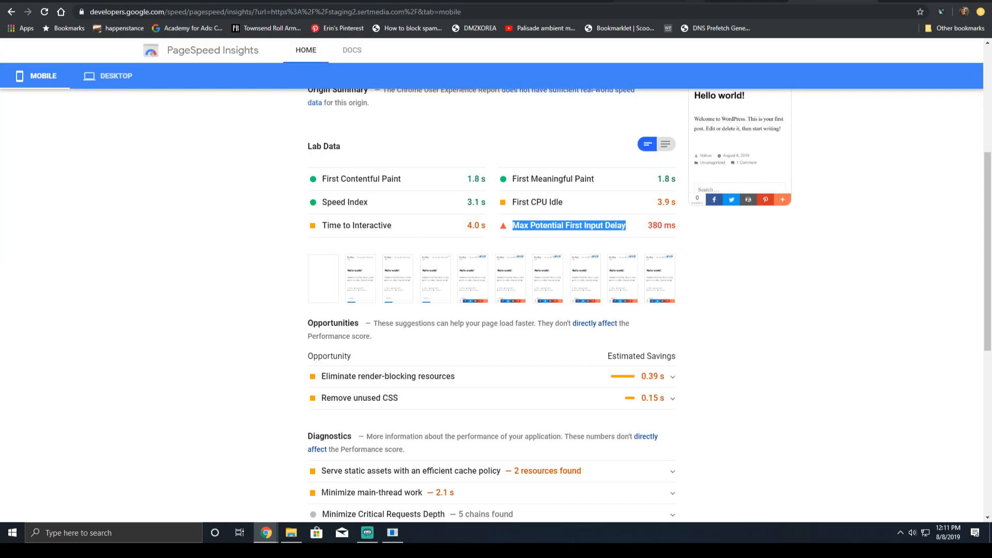
pyautogui.click(759, 1)
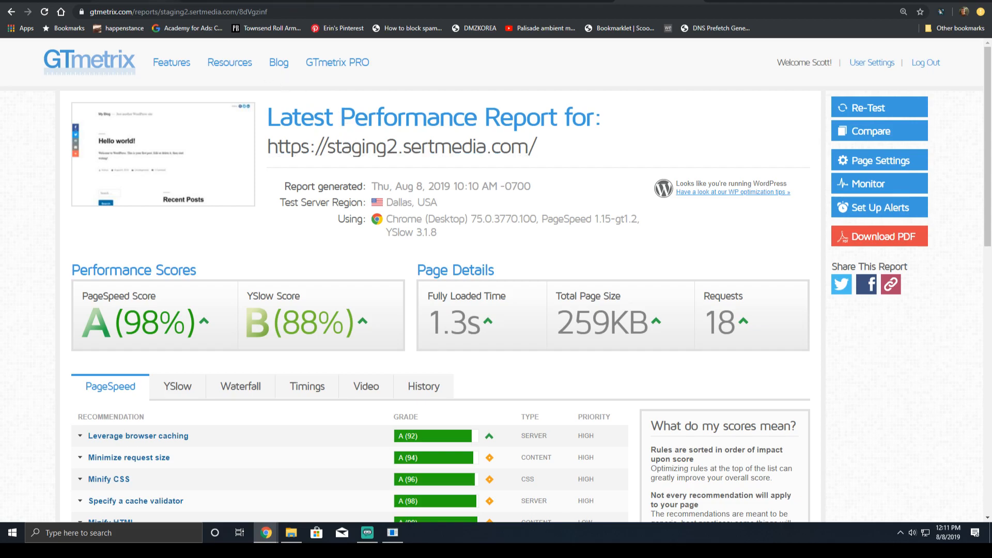
# - Return to the Insert Headers and Footers settings and select the entire AddThis script in Scripts in Footer
pyautogui.click(35, 0)
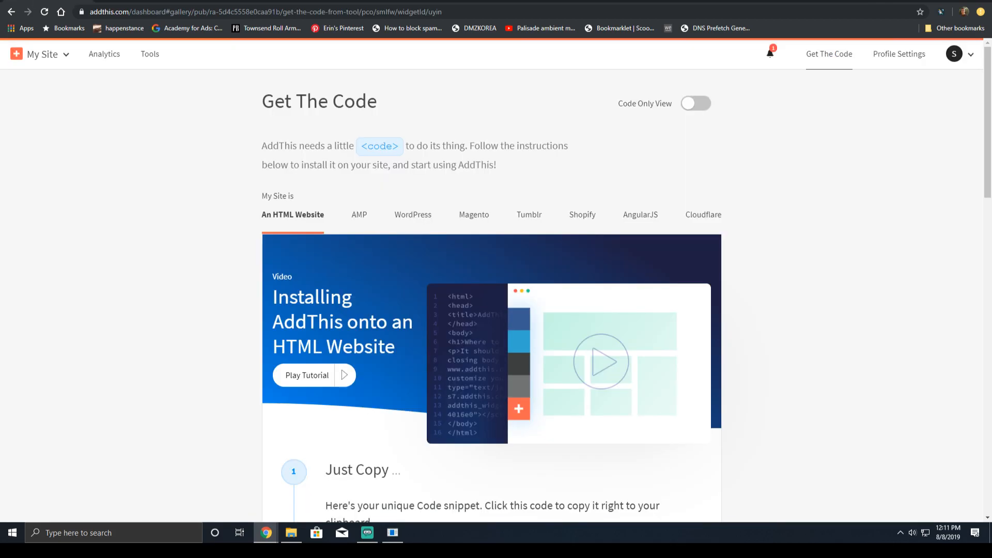
pyautogui.click(137, 0)
pyautogui.click(148, 270)
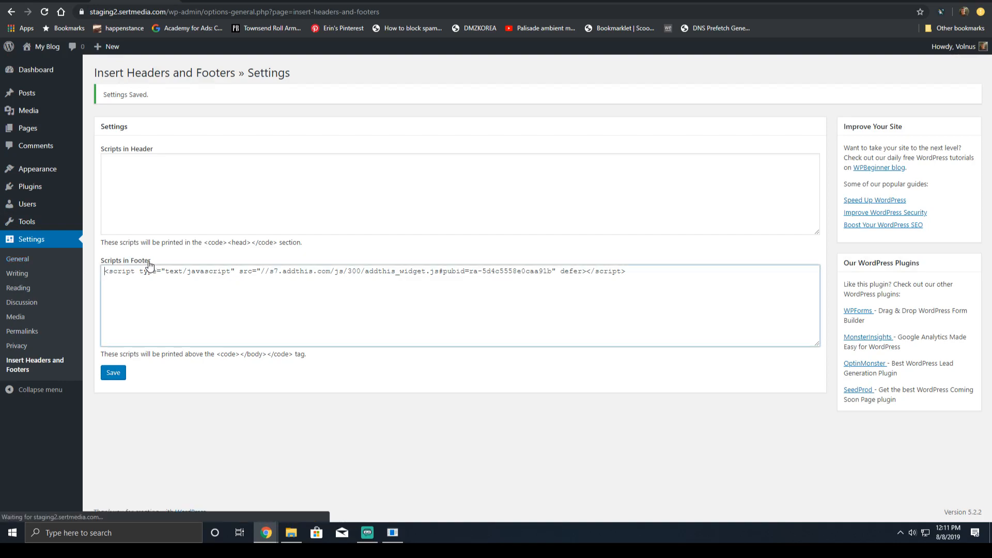
pyautogui.hotkey('ctrl', 'a')
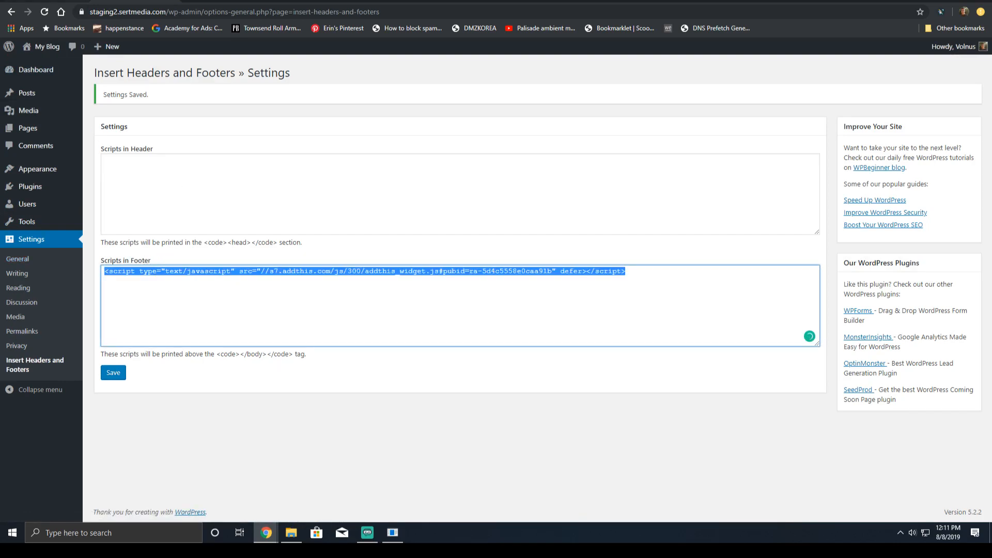
# - Examine the code snippet and placement instructions on AddThis's Get The Code page, and return to the site's footer script settings
pyautogui.click(35, 0)
pyautogui.scroll(-2, 485, 201)
pyautogui.scroll(2, 192, 142)
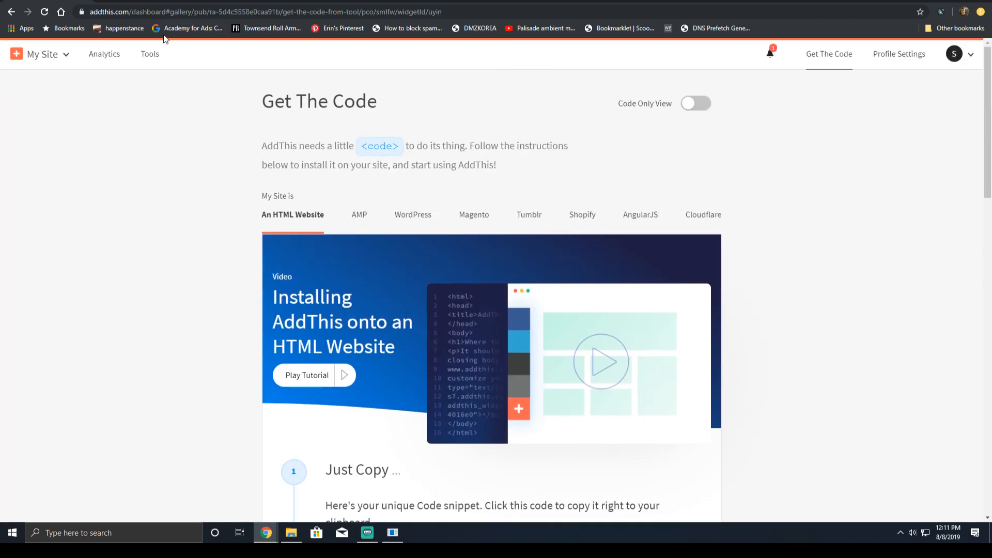
pyautogui.scroll(-10, 284, 313)
pyautogui.scroll(-8, 395, 252)
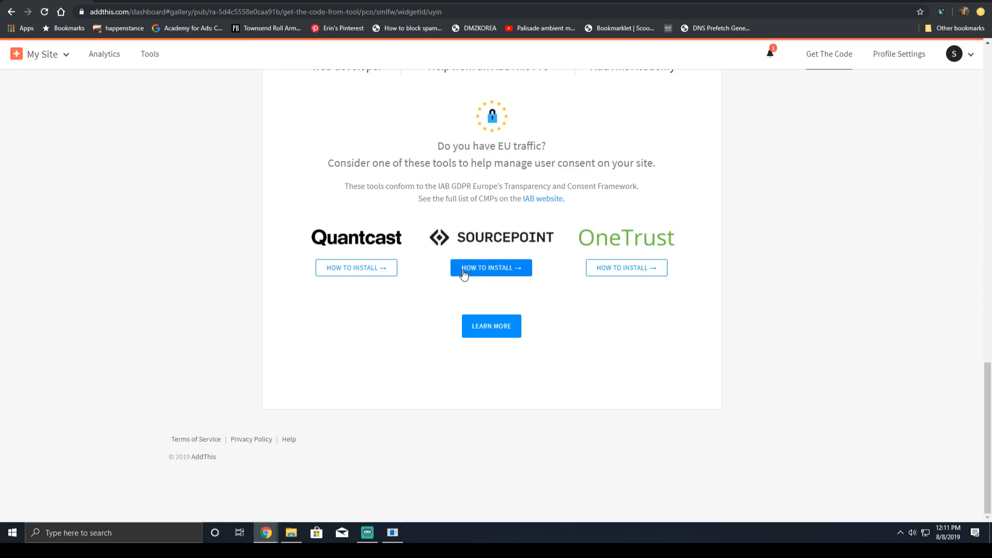
pyautogui.scroll(8, 424, 161)
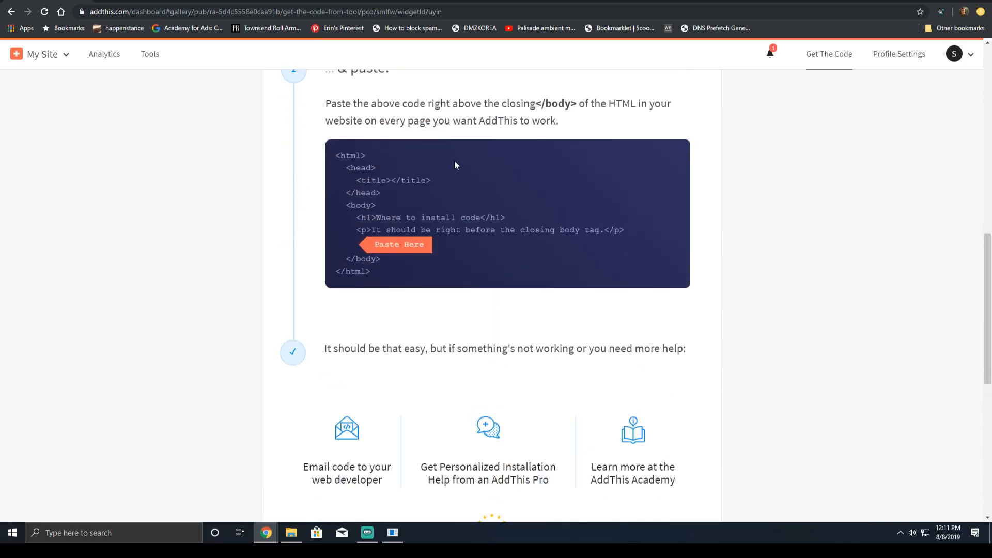
pyautogui.scroll(5, 451, 162)
pyautogui.scroll(4, 321, 199)
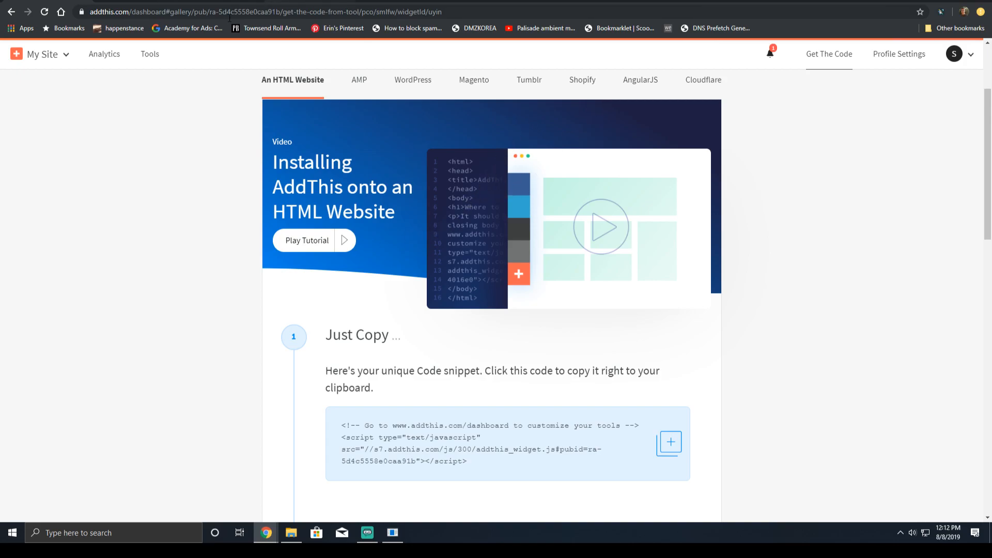
pyautogui.click(232, 1)
pyautogui.click(137, 1)
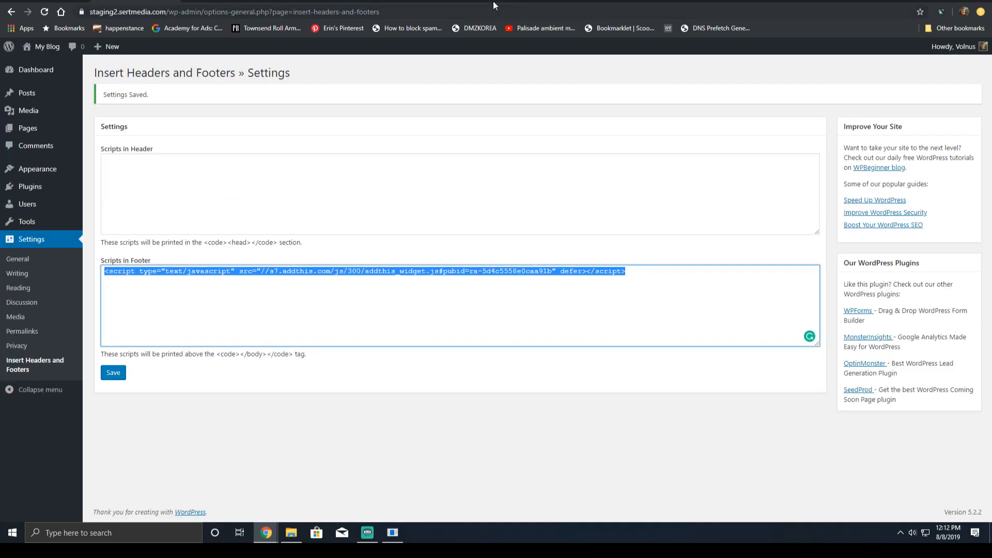
# - Compare the Pingdom and mobile PageSpeed Insights results without AddThis buttons against the defer mobile PageSpeed result
pyautogui.click(317, 1)
pyautogui.click(390, 1)
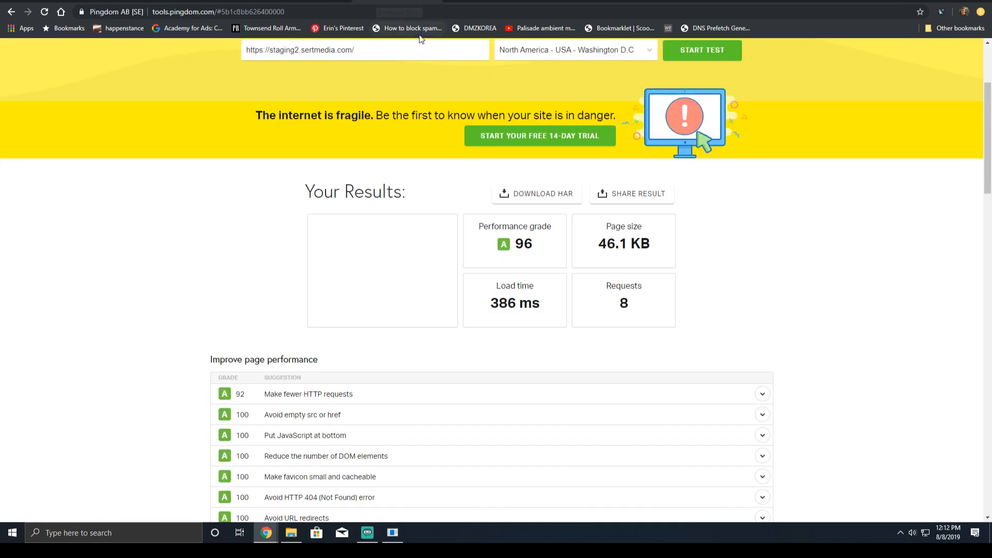
pyautogui.click(473, 2)
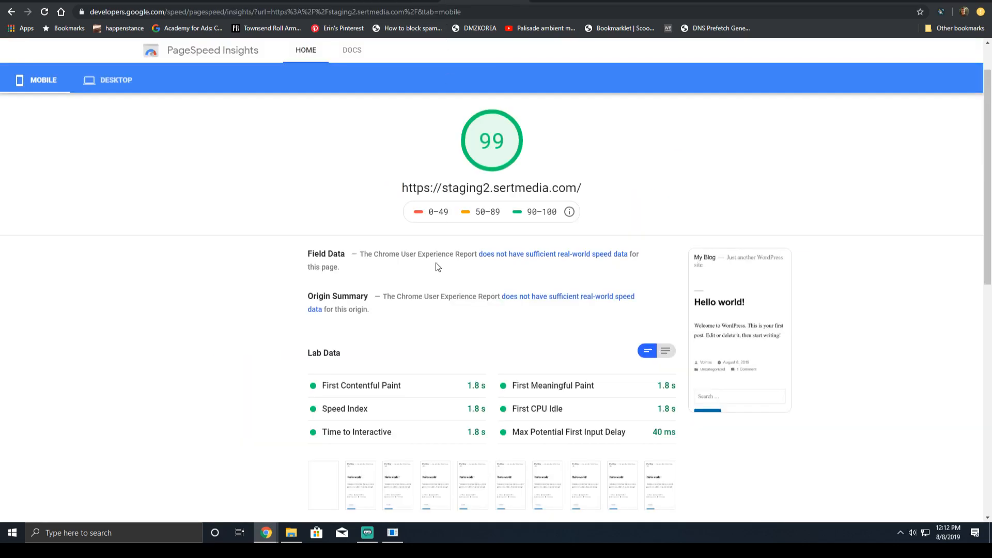
pyautogui.scroll(1, 438, 267)
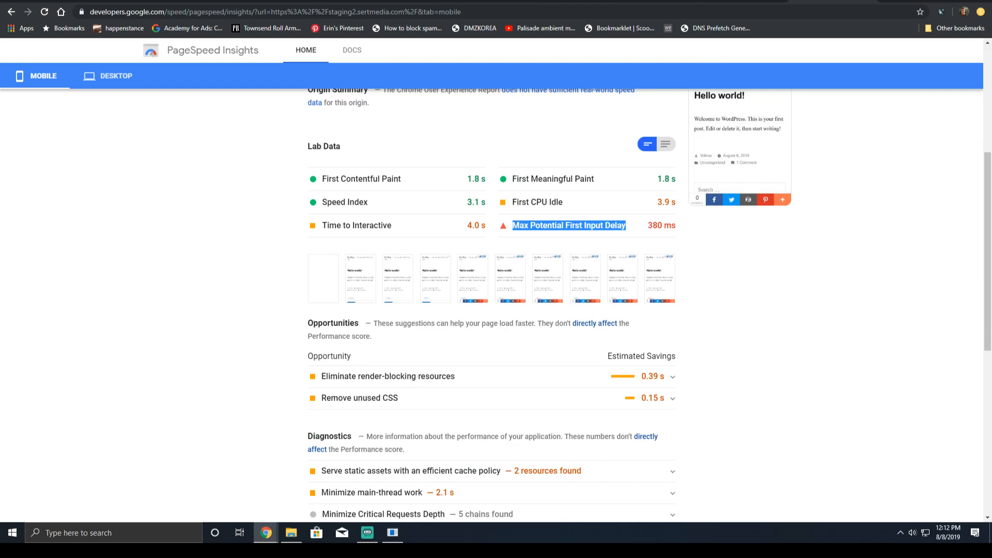
pyautogui.scroll(5, 526, 202)
pyautogui.scroll(-5, 526, 201)
pyautogui.scroll(4, 575, 383)
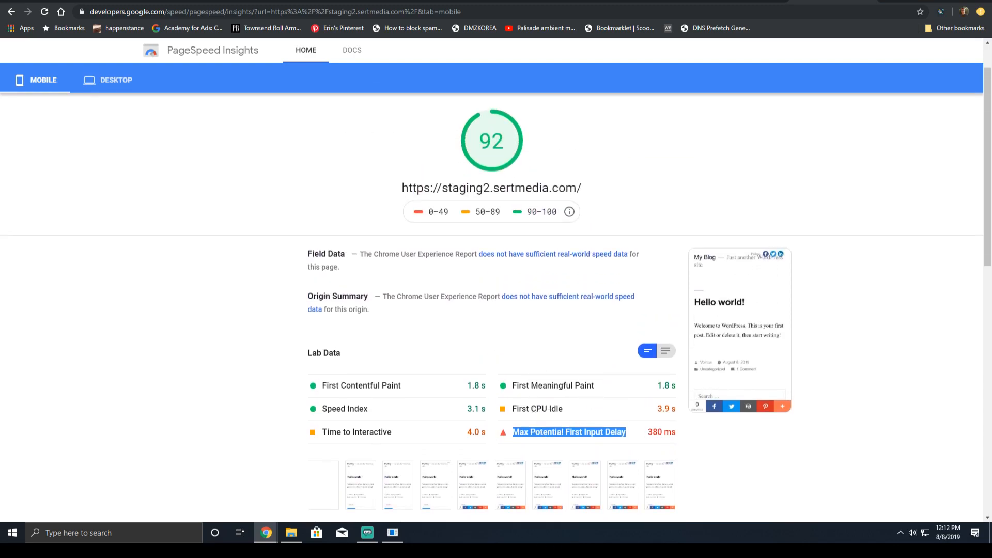
pyautogui.click(746, 1)
pyautogui.click(808, 2)
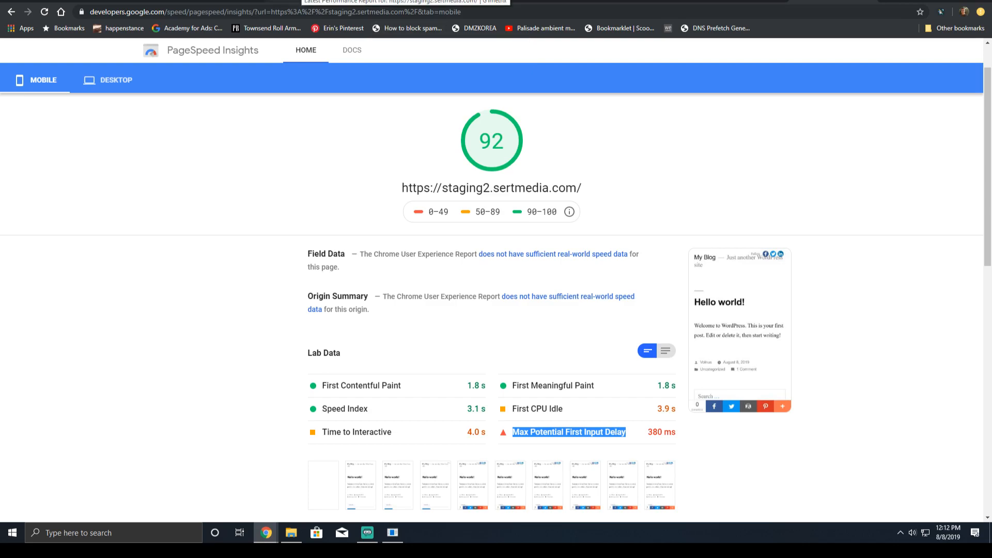
# - Deactivate the Insert Headers and Footers plugin on the WordPress staging site
pyautogui.click(143, 1)
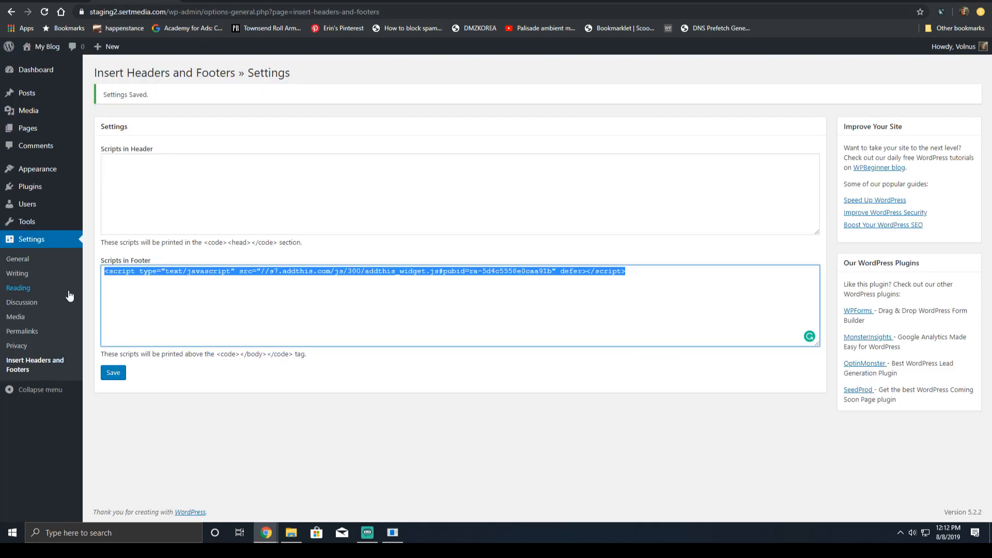
pyautogui.click(29, 193)
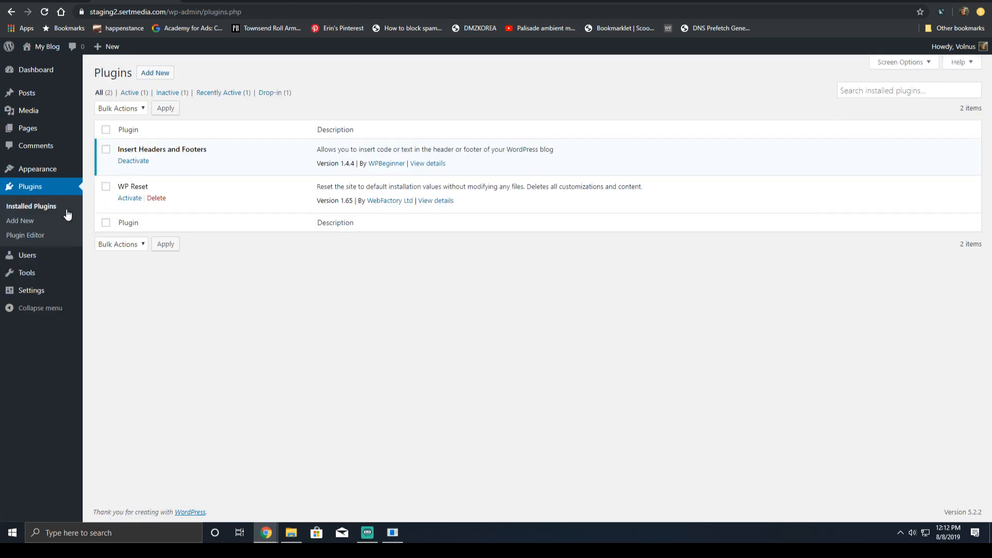
pyautogui.click(130, 161)
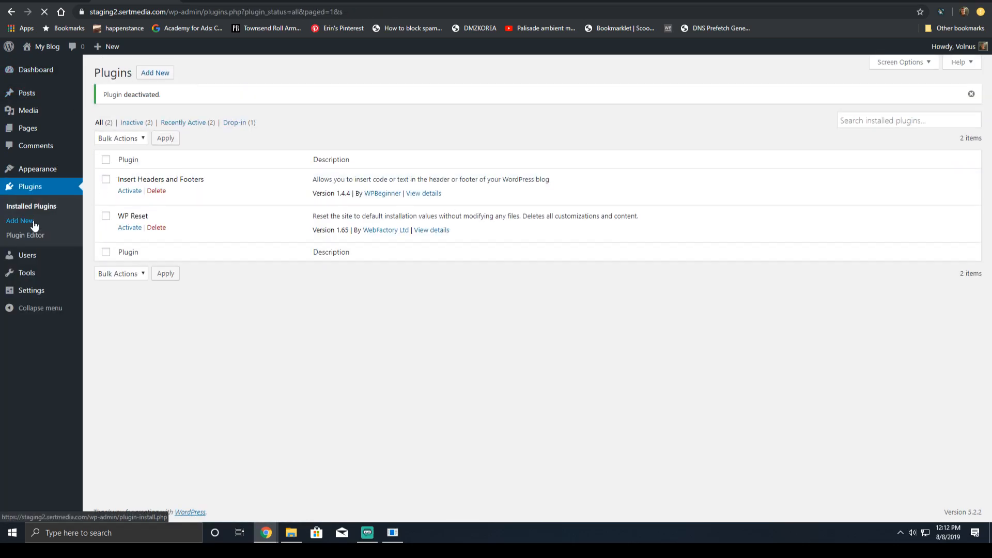
# - Search the plugins available to add for "social warfare" and install WordPress Social Sharing Plugin – Social Warfare
pyautogui.click(33, 224)
pyautogui.click(905, 102)
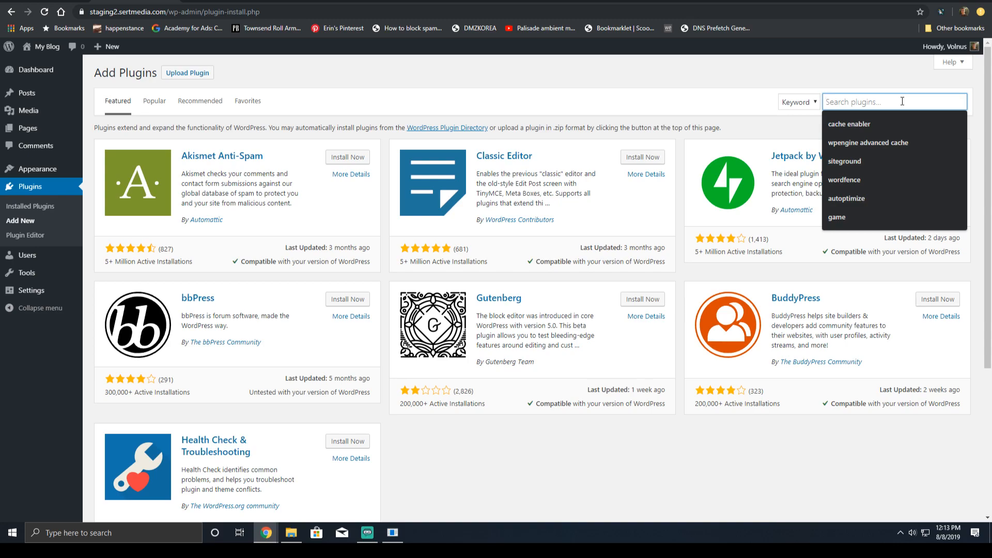
pyautogui.write('social warfare')
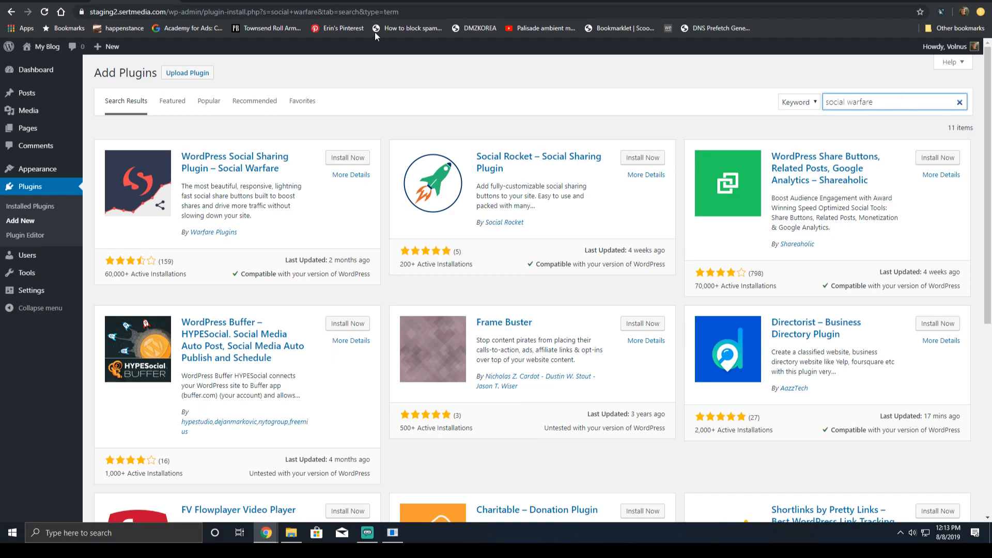
pyautogui.click(341, 158)
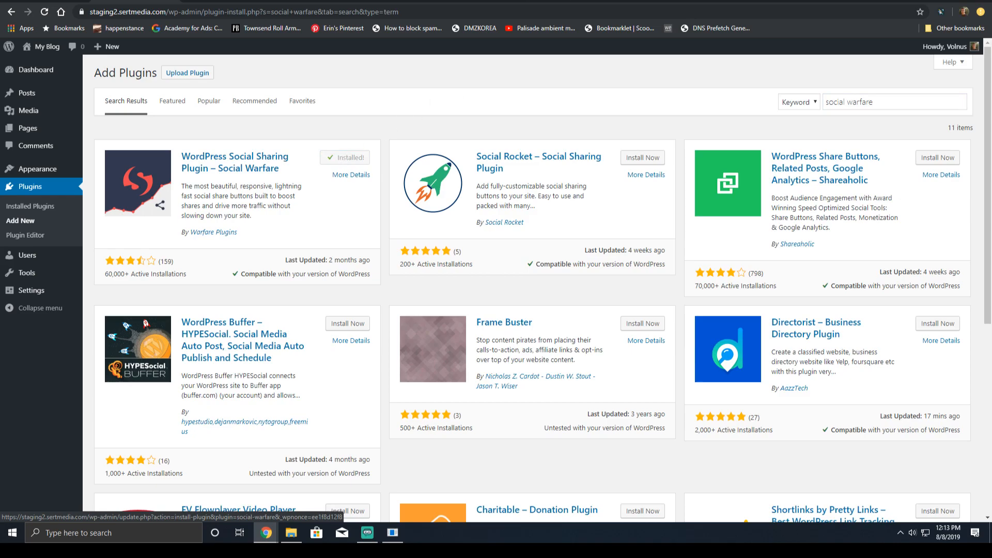
# - Check the staging page's earlier GTmetrix reports, and activate the Social Warfare plugin in WordPress
pyautogui.click(659, 2)
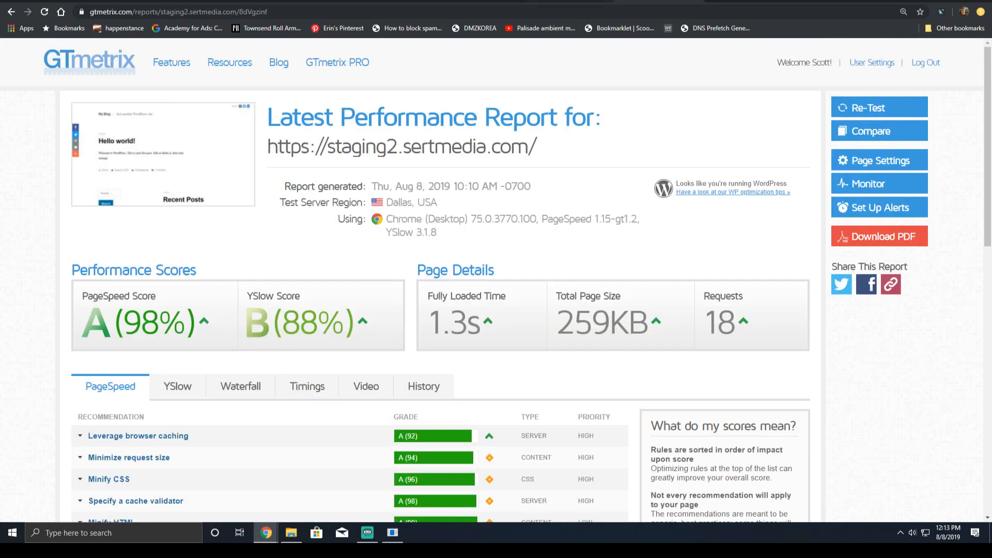
pyautogui.click(572, 2)
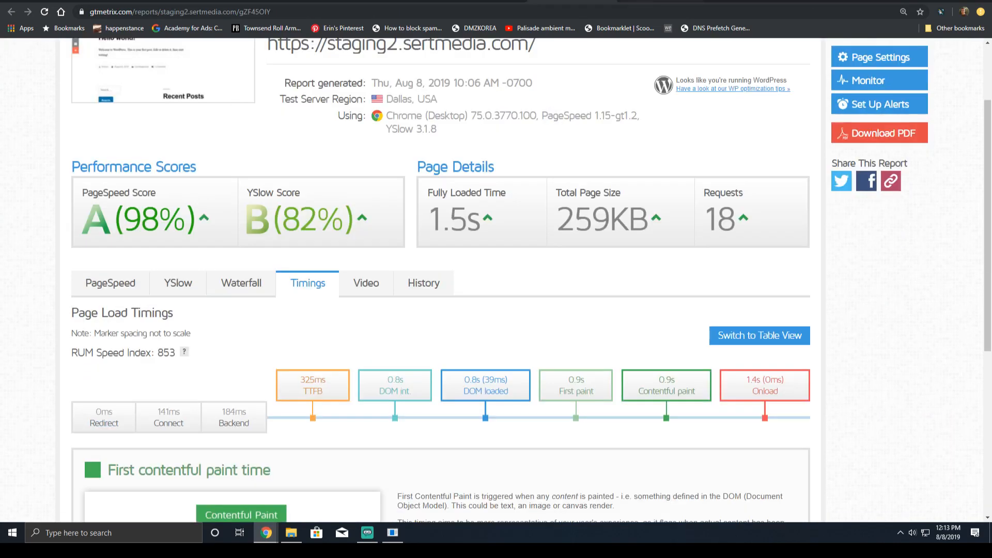
pyautogui.click(660, 2)
pyautogui.click(149, 2)
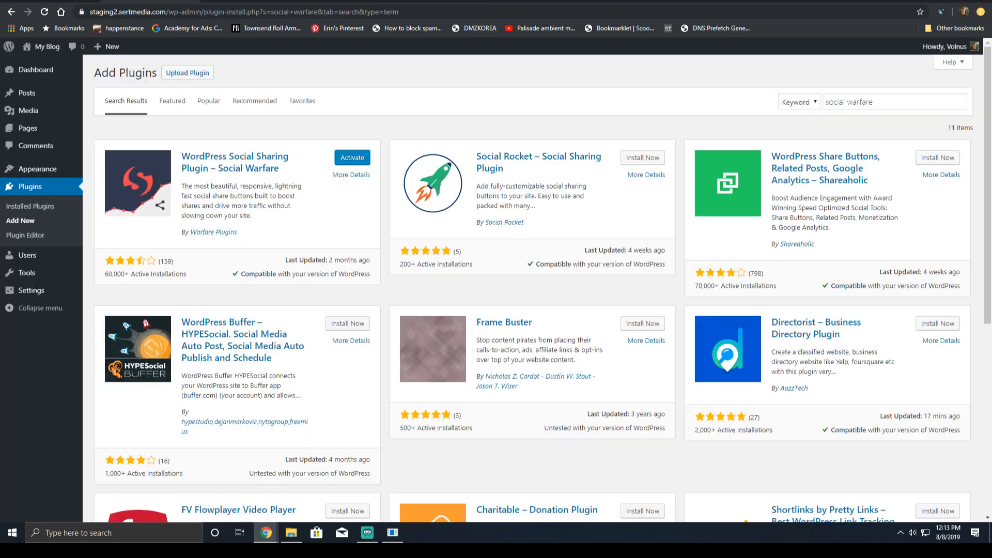
pyautogui.click(352, 158)
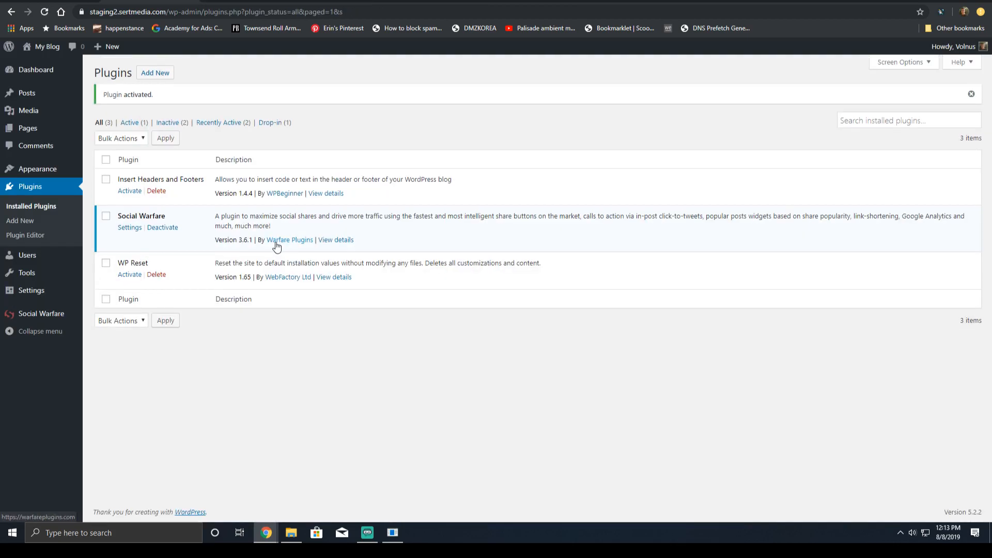
# - In the Social Warfare settings, make Facebook the first active share button and activate Mix as the last one
pyautogui.click(130, 228)
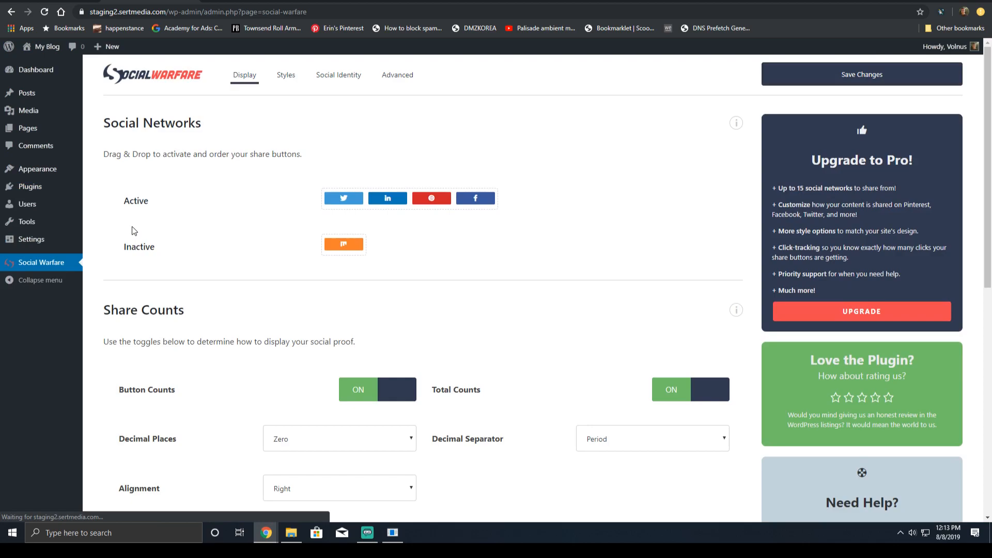
pyautogui.moveTo(488, 207); pyautogui.dragTo(338, 206)
pyautogui.moveTo(343, 244); pyautogui.dragTo(528, 201)
# - Turn off both Total Counts and Button Counts in the share count settings
pyautogui.scroll(-3, 532, 437)
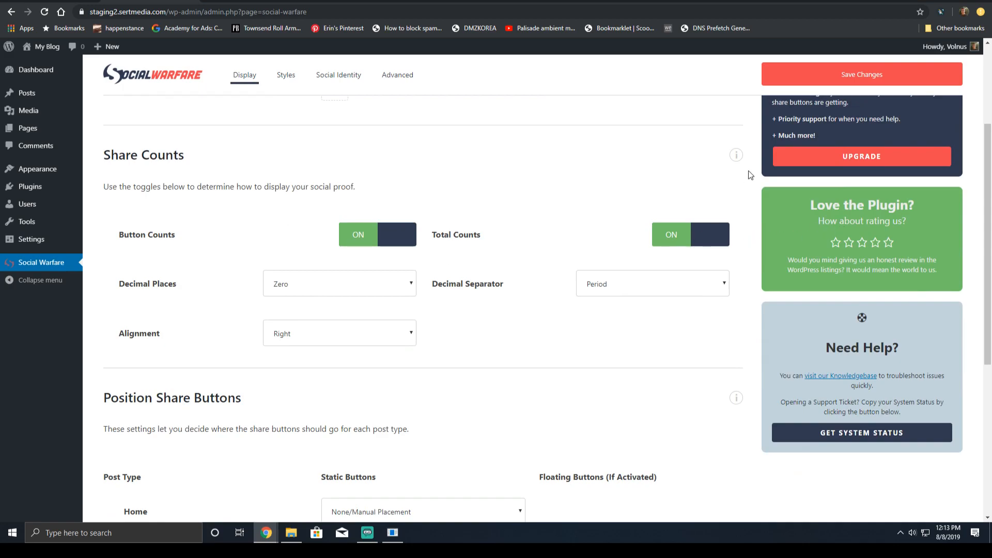
pyautogui.click(697, 233)
pyautogui.click(389, 236)
# - Set floating buttons on posts to Off and the Home static buttons to Below the Content, and save the display settings
pyautogui.scroll(-5, 481, 280)
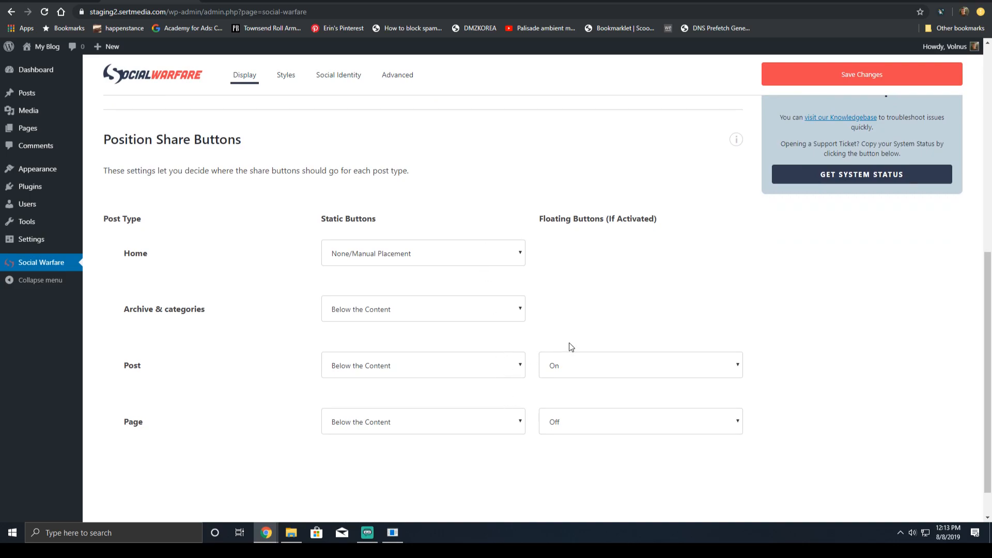
pyautogui.click(607, 380)
pyautogui.click(562, 393)
pyautogui.click(451, 259)
pyautogui.click(425, 284)
pyautogui.scroll(-1, 402, 305)
pyautogui.scroll(1, 402, 305)
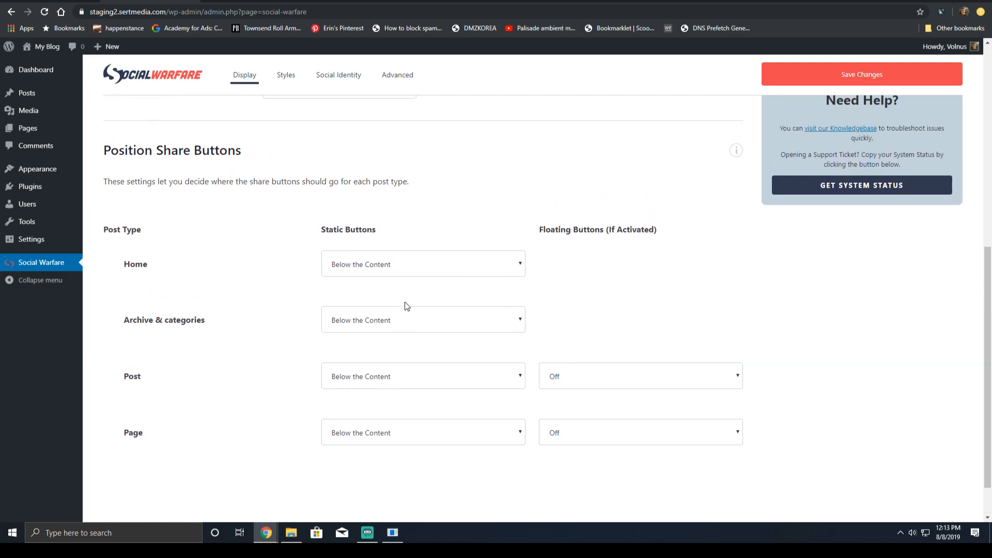
pyautogui.scroll(-1, 402, 305)
pyautogui.scroll(7, 408, 297)
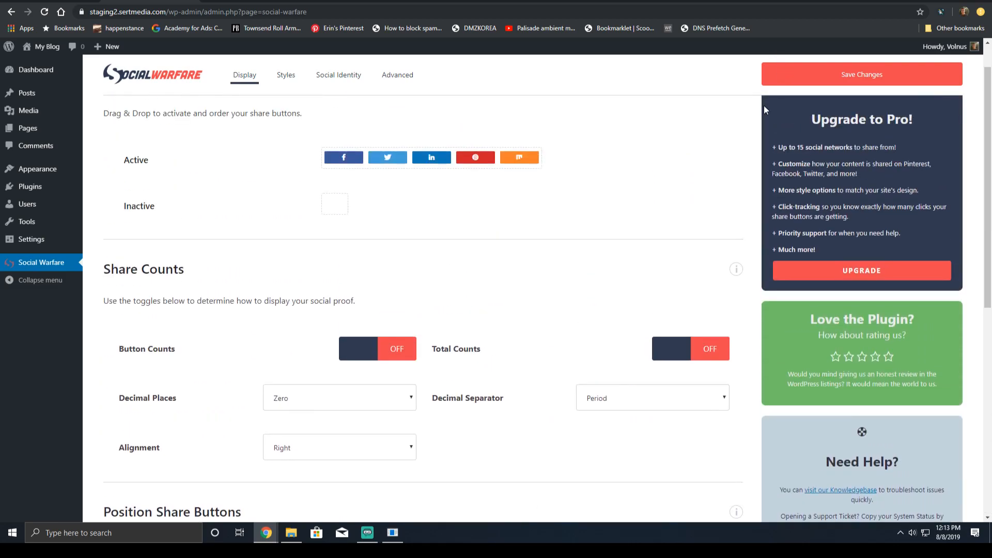
pyautogui.click(808, 75)
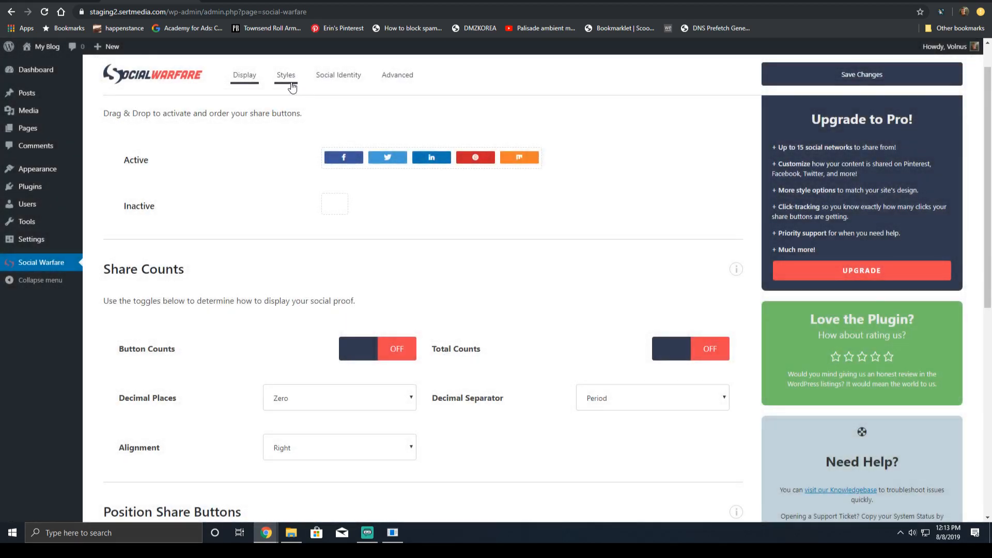
# - Keep Floating Share Buttons on, set their float position to "On the left side of the page", and save the style settings
pyautogui.click(286, 75)
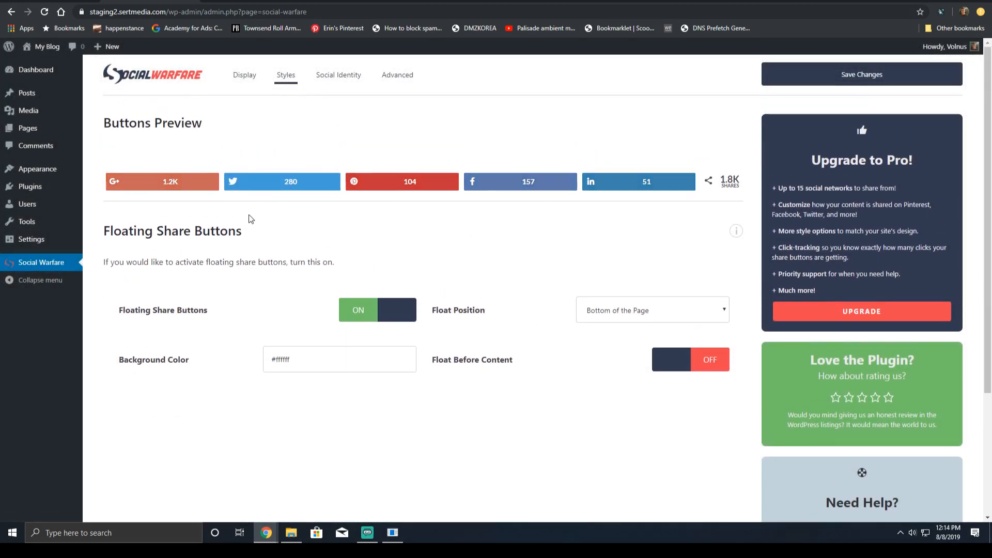
pyautogui.click(386, 322)
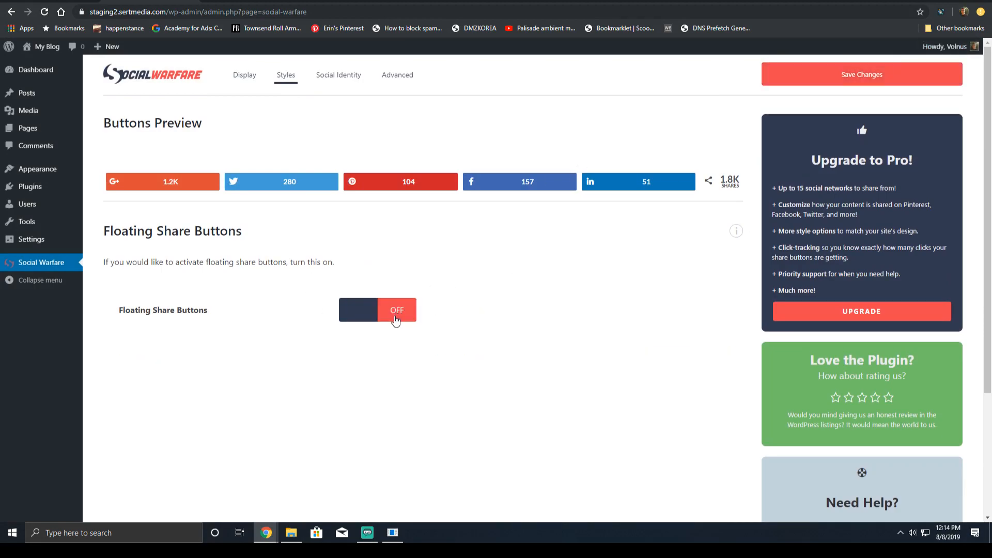
pyautogui.click(394, 316)
pyautogui.click(666, 315)
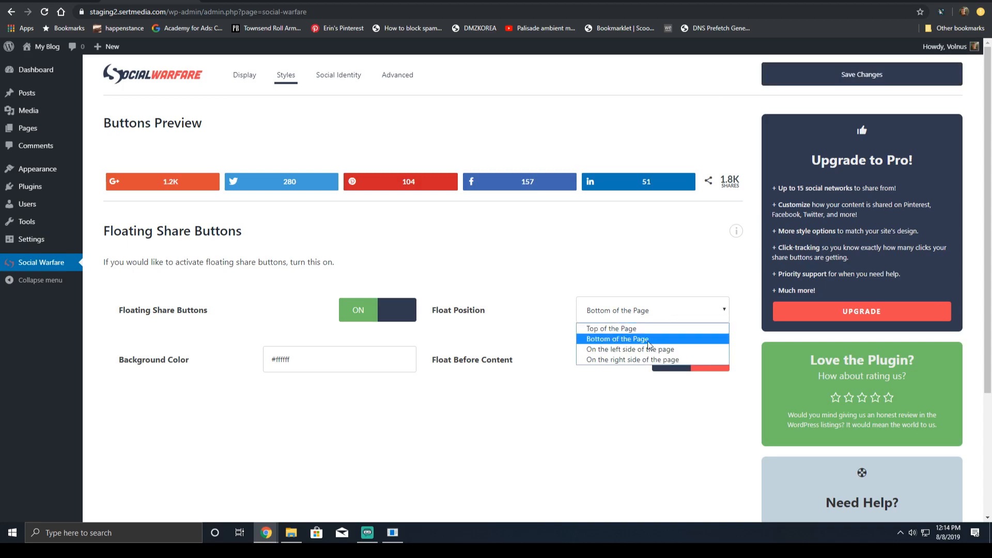
pyautogui.click(635, 349)
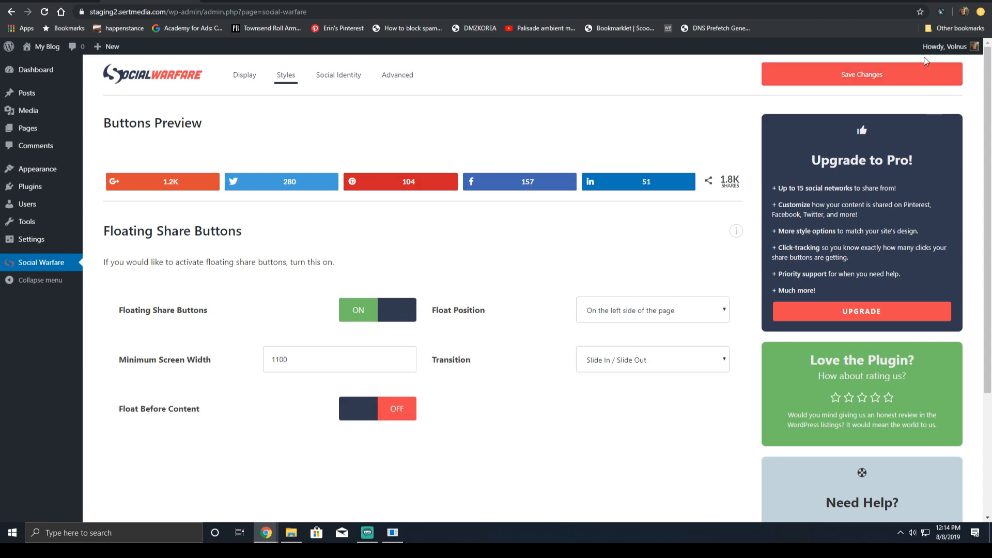
pyautogui.click(838, 81)
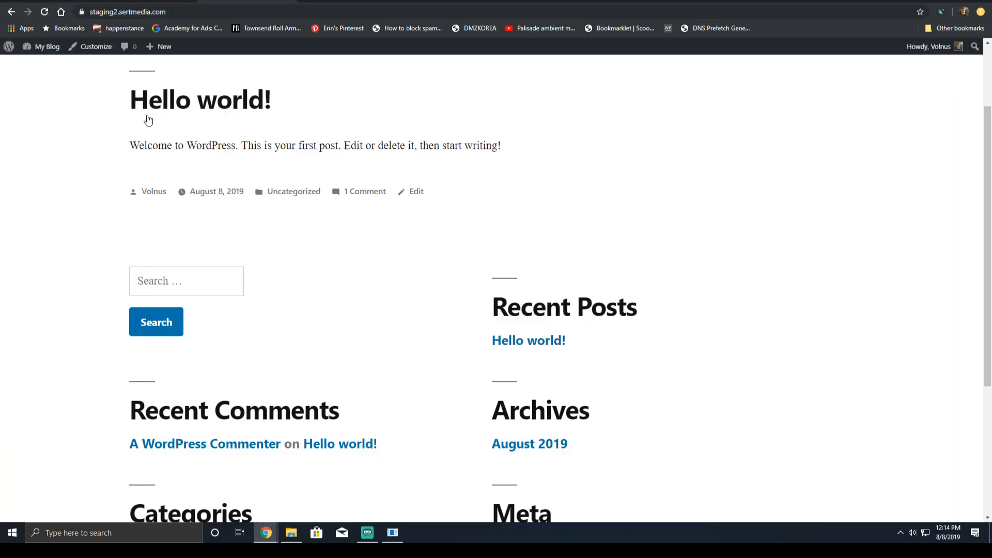
# - Check the staging homepage for share buttons, and turn on Float Before Content in the style settings and save
pyautogui.scroll(-4, 149, 119)
pyautogui.scroll(6, 139, 176)
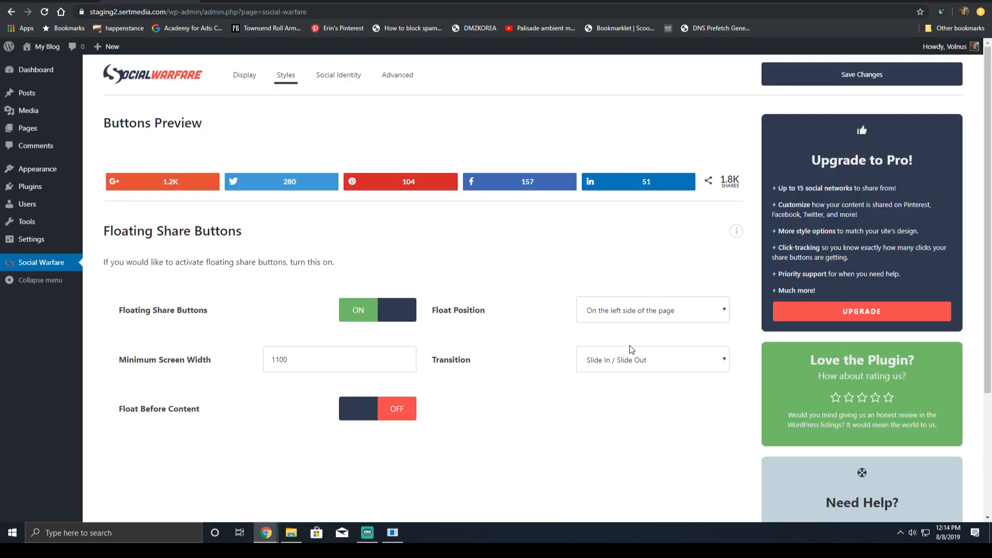
pyautogui.click(401, 411)
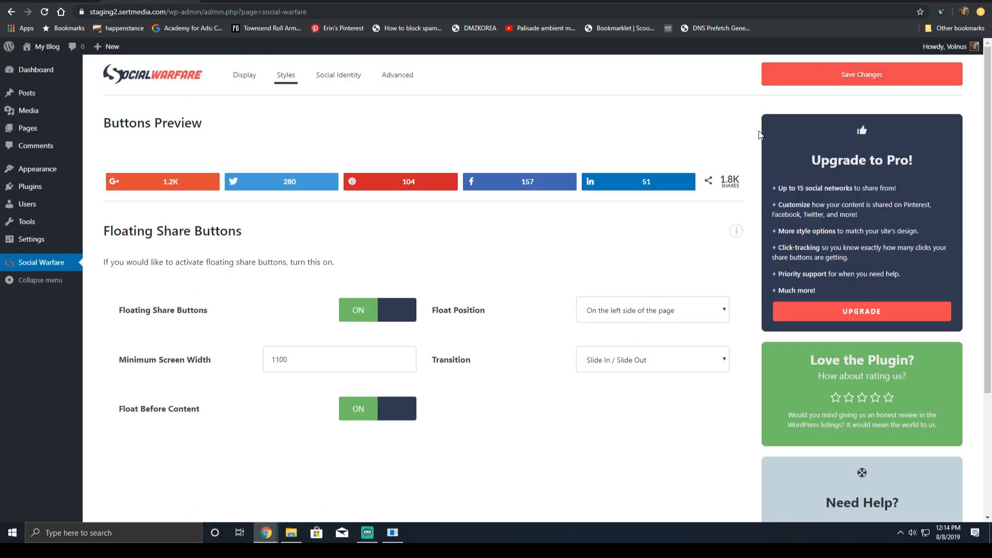
pyautogui.click(780, 80)
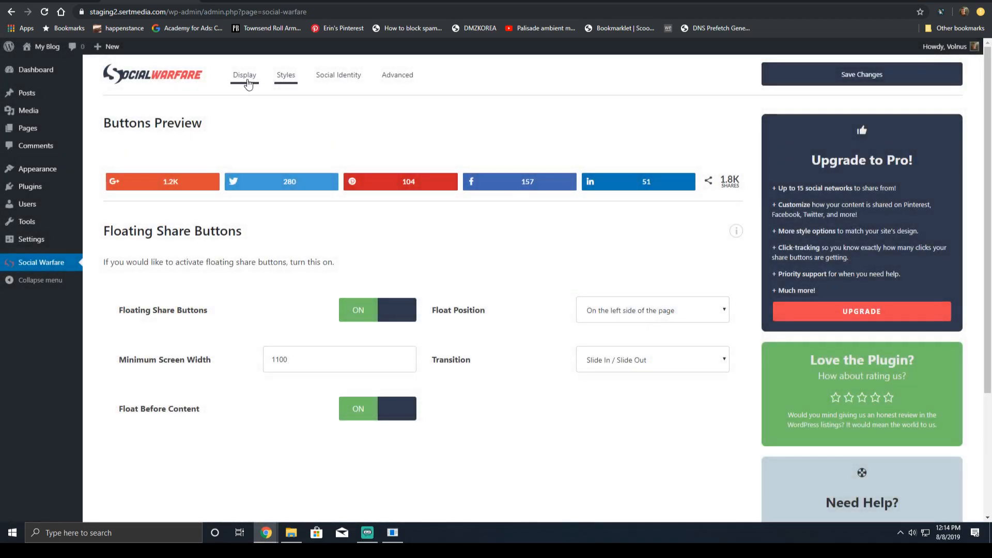
# - Review the Home static button placement in the Social Warfare display settings, and reload the staging homepage to check for share buttons
pyautogui.click(244, 75)
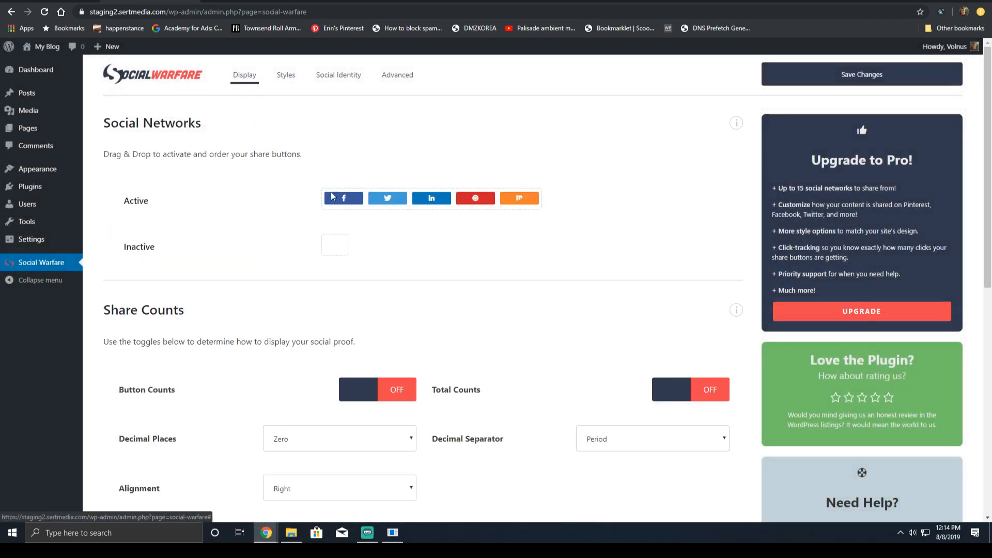
pyautogui.scroll(-2, 397, 282)
pyautogui.scroll(-6, 397, 282)
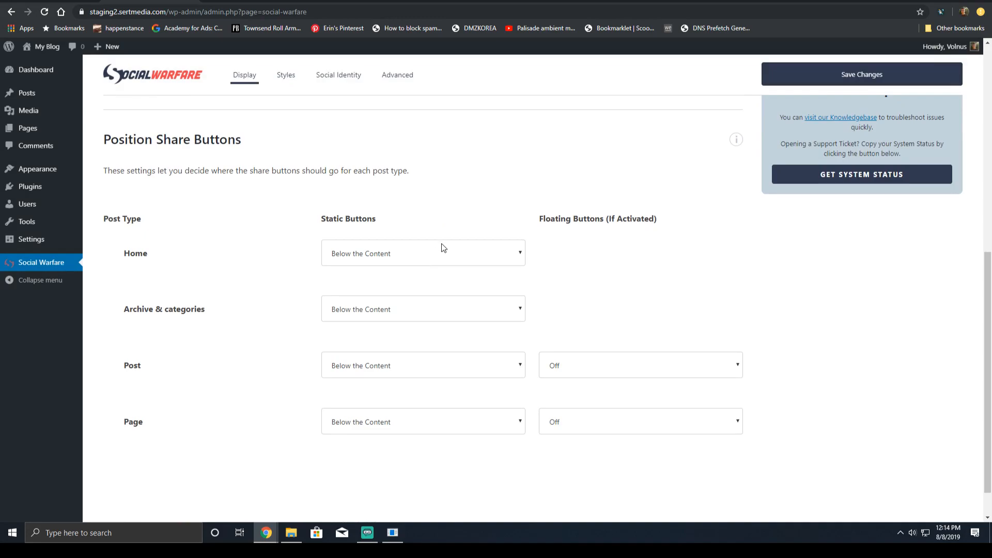
pyautogui.click(430, 253)
pyautogui.click(429, 253)
pyautogui.click(224, 1)
pyautogui.press('F5')
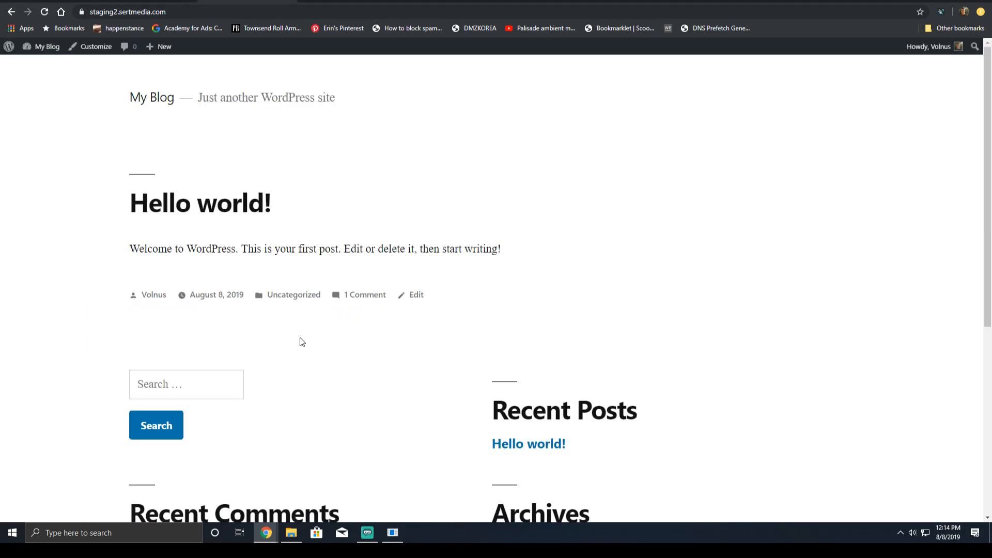
# - Open the Hello world! post and look through the whole page for static and floating share buttons
pyautogui.click(227, 207)
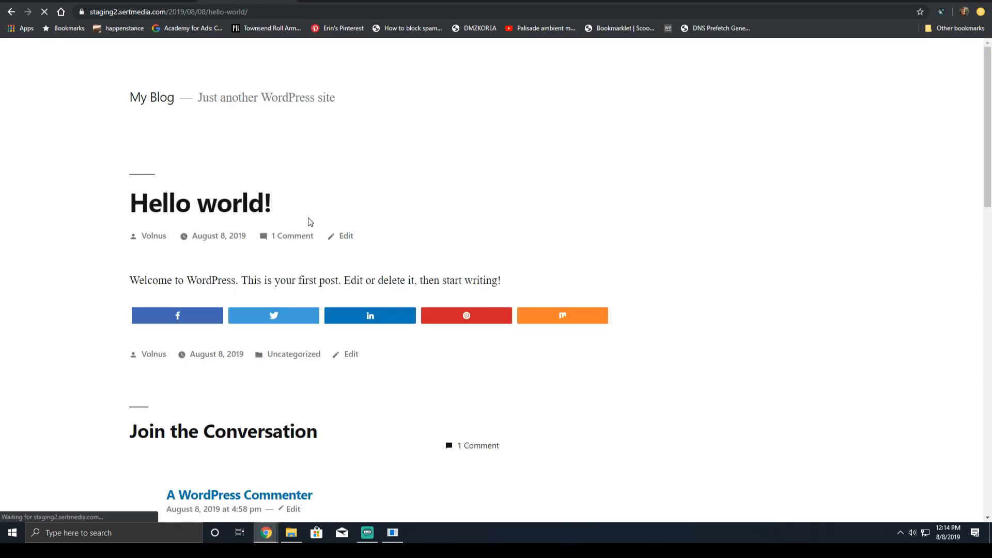
pyautogui.scroll(-12, 33, 249)
pyautogui.scroll(10, 52, 238)
pyautogui.scroll(2, 51, 238)
pyautogui.scroll(-18, 13, 396)
pyautogui.moveTo(17, 207); pyautogui.dragTo(10, 401)
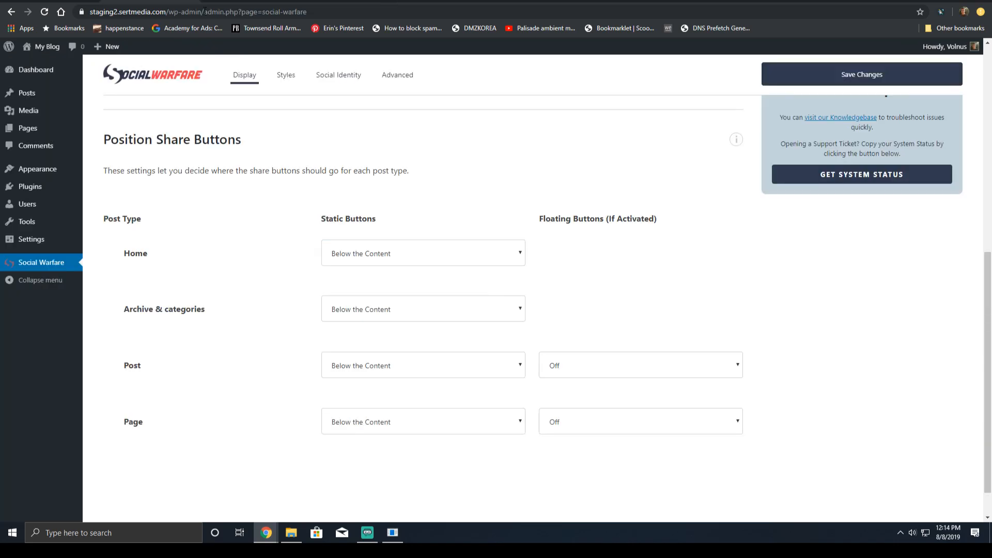
# - Set the floating buttons to On for both Post and Page in the display settings and save the changes
pyautogui.scroll(4, 283, 98)
pyautogui.click(286, 75)
pyautogui.scroll(2, 370, 164)
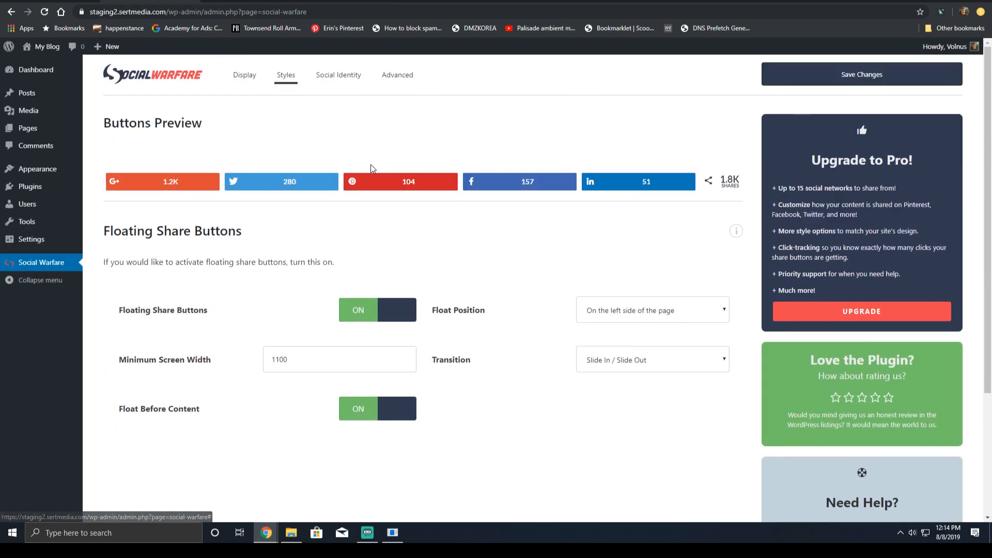
pyautogui.click(241, 76)
pyautogui.scroll(-10, 470, 473)
pyautogui.click(622, 324)
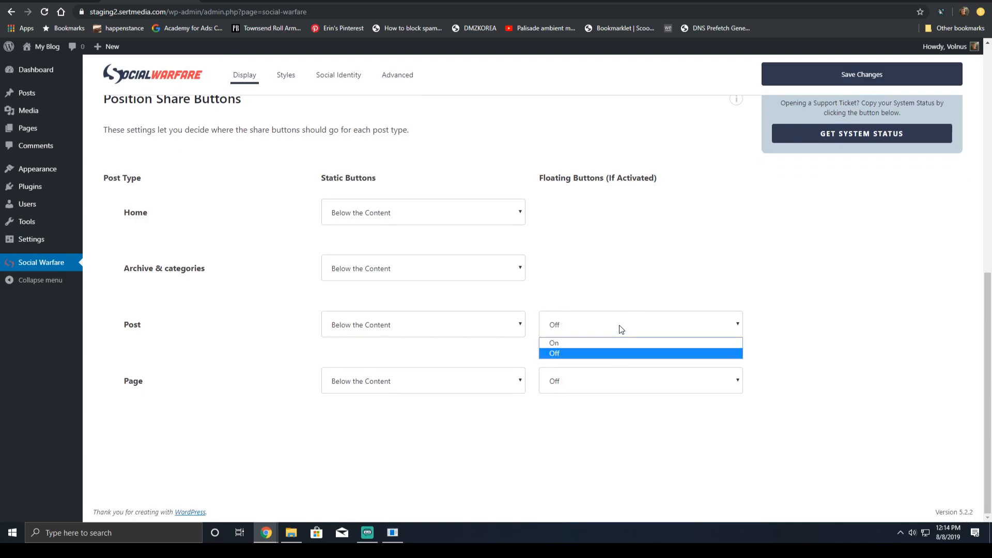
pyautogui.click(590, 343)
pyautogui.click(581, 381)
pyautogui.click(569, 398)
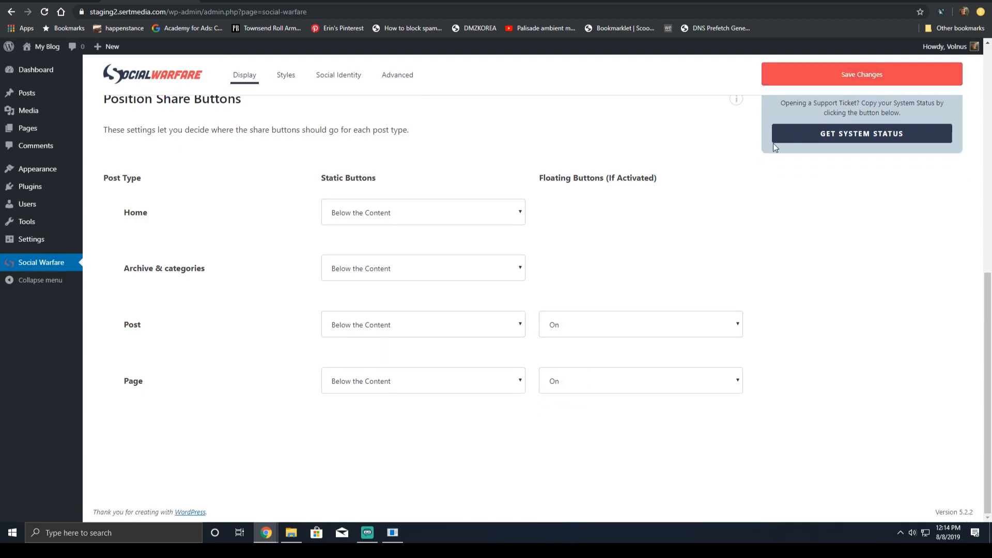
pyautogui.click(816, 76)
# - Reload the Hello world! post and examine the floating share buttons along the page's side
pyautogui.click(266, 1)
pyautogui.press('F5')
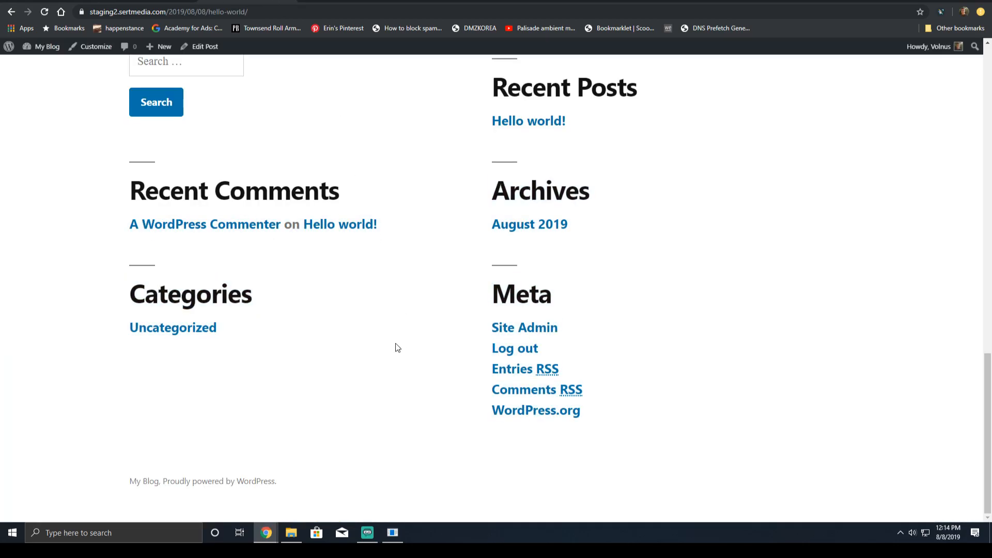
pyautogui.scroll(7, 401, 345)
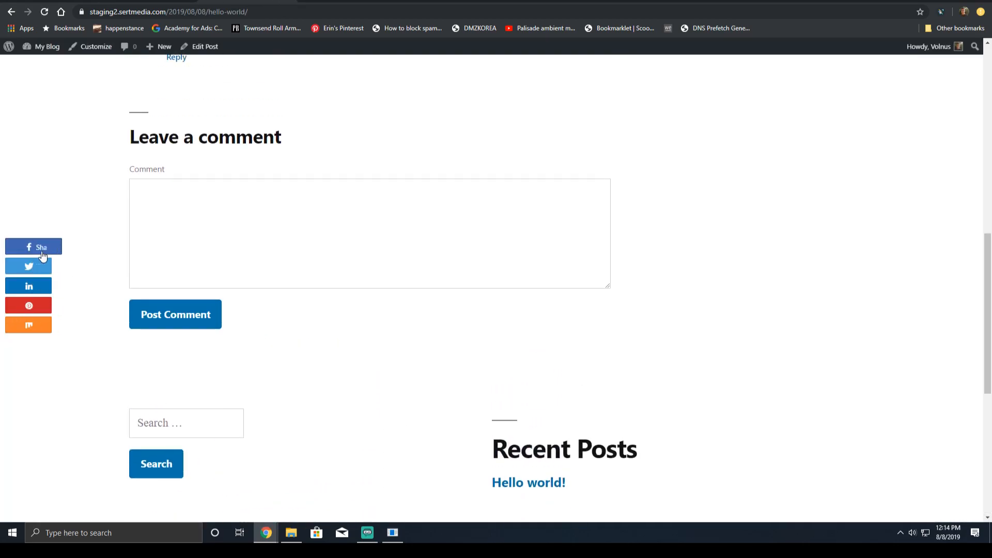
pyautogui.scroll(8, 37, 262)
pyautogui.click(151, 2)
pyautogui.click(243, 1)
pyautogui.click(151, 2)
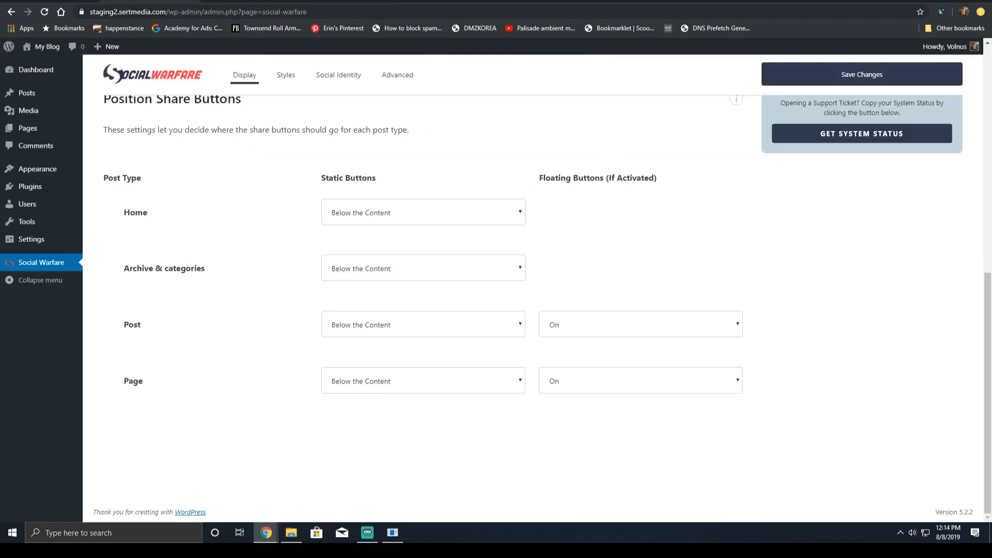
# - Review the remaining Social Warfare settings, turn off Enable Gutenberg Blocks, and save the changes
pyautogui.scroll(2, 606, 238)
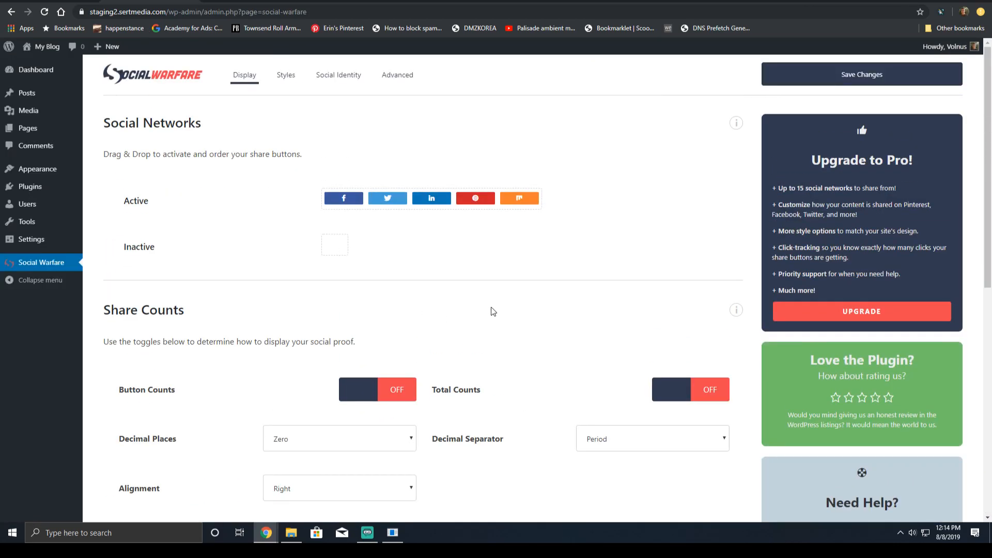
pyautogui.click(348, 74)
pyautogui.click(403, 76)
pyautogui.scroll(-2, 355, 150)
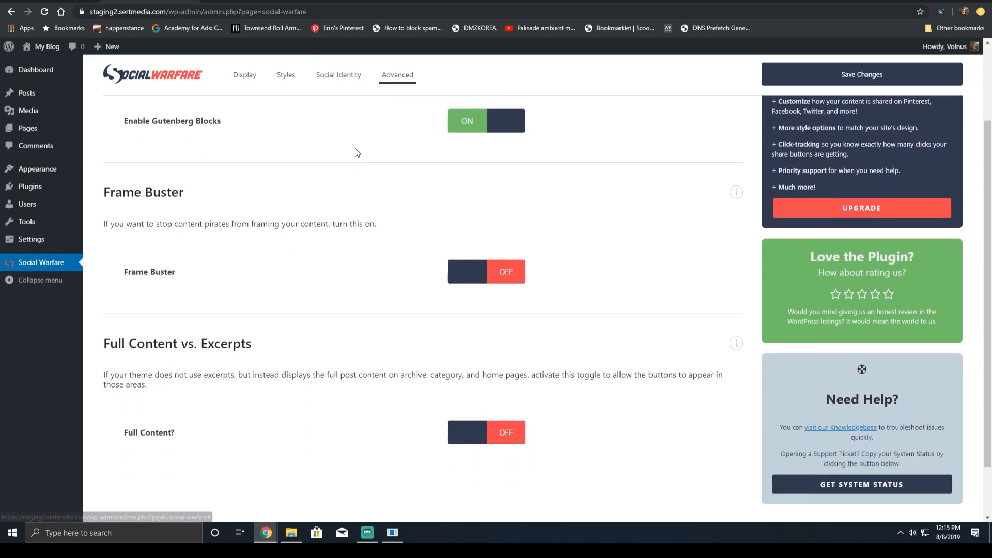
pyautogui.scroll(2, 497, 195)
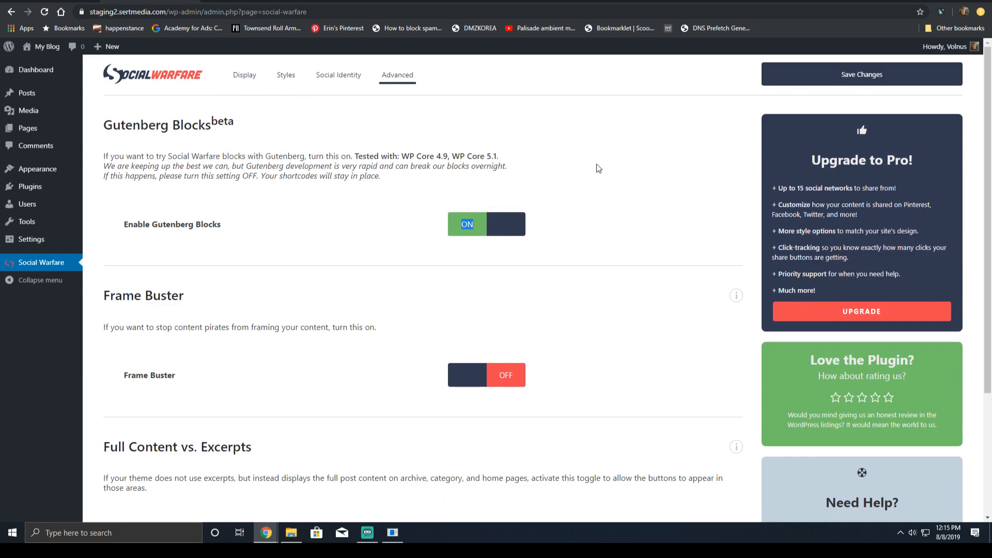
pyautogui.click(490, 223)
pyautogui.click(859, 76)
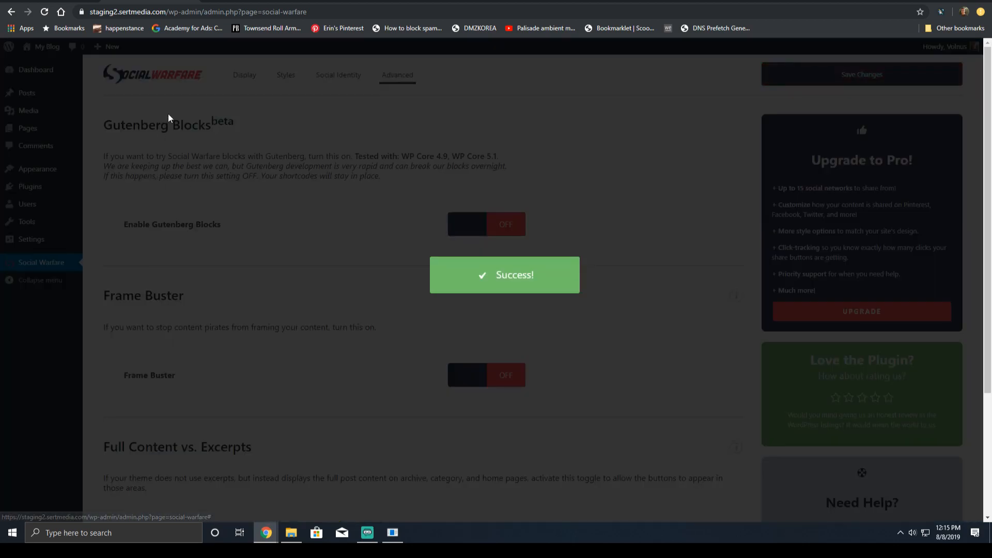
# - Reload the Hello world! post to check its share buttons with Gutenberg Blocks turned off
pyautogui.doubleClick(293, 79)
pyautogui.click(293, 77)
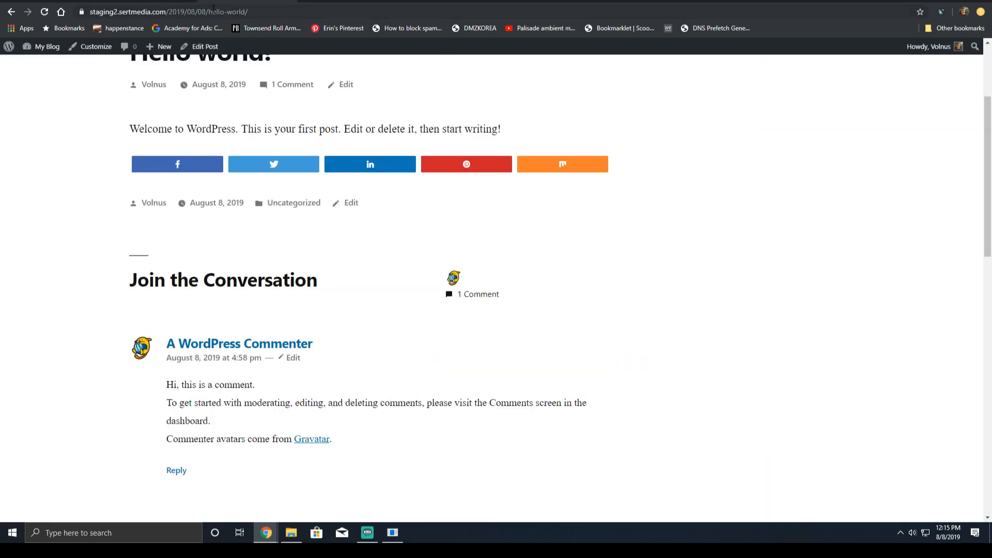
pyautogui.press('F5')
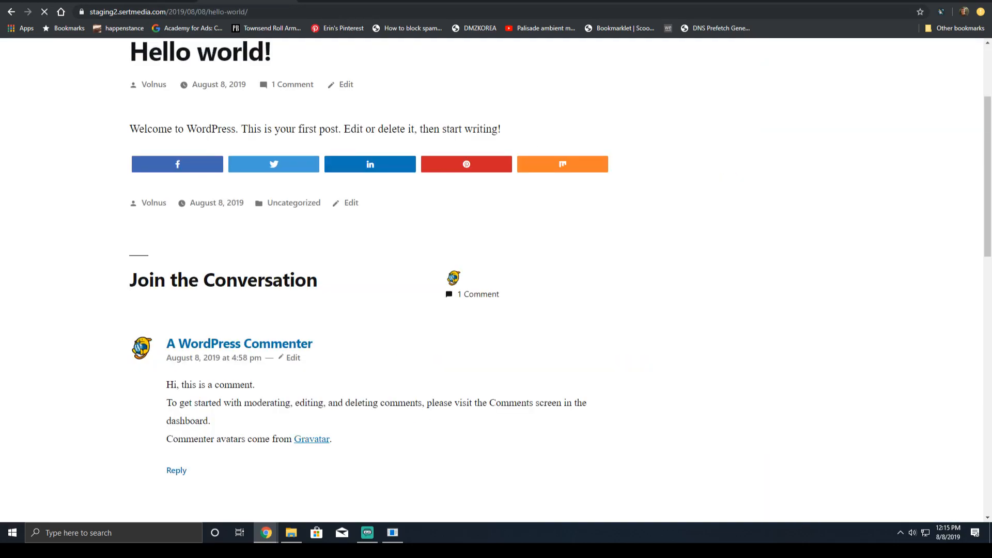
# - Compare the staging homepage's earlier GTmetrix report with the new Social Warfare report, examining the total page size
pyautogui.click(631, 1)
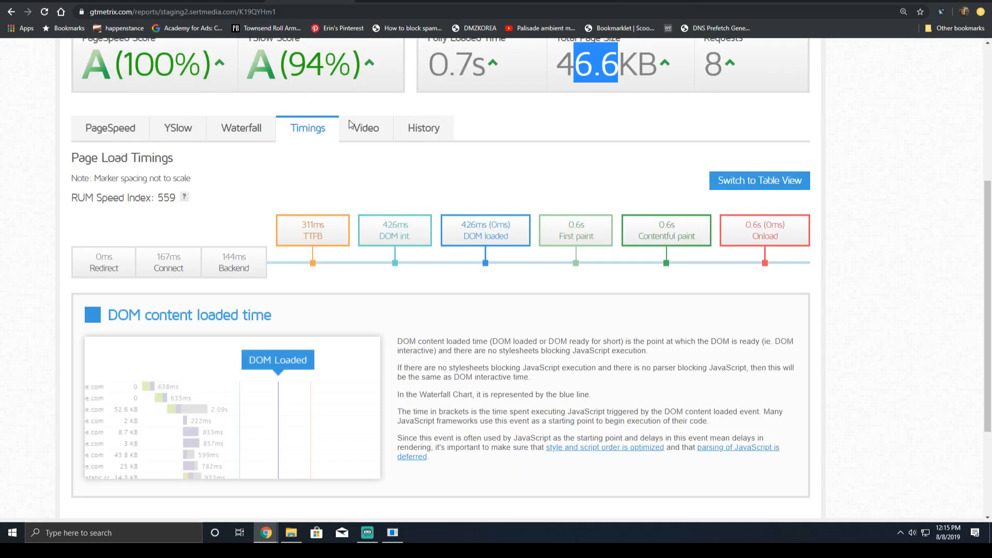
pyautogui.scroll(5, 530, 119)
pyautogui.click(636, 315)
pyautogui.click(574, 1)
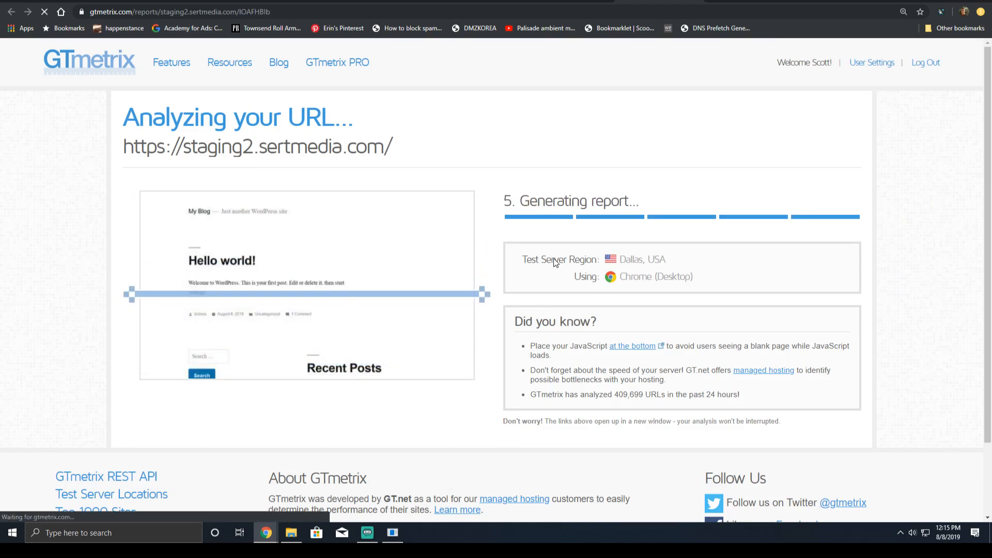
pyautogui.scroll(-1, 553, 258)
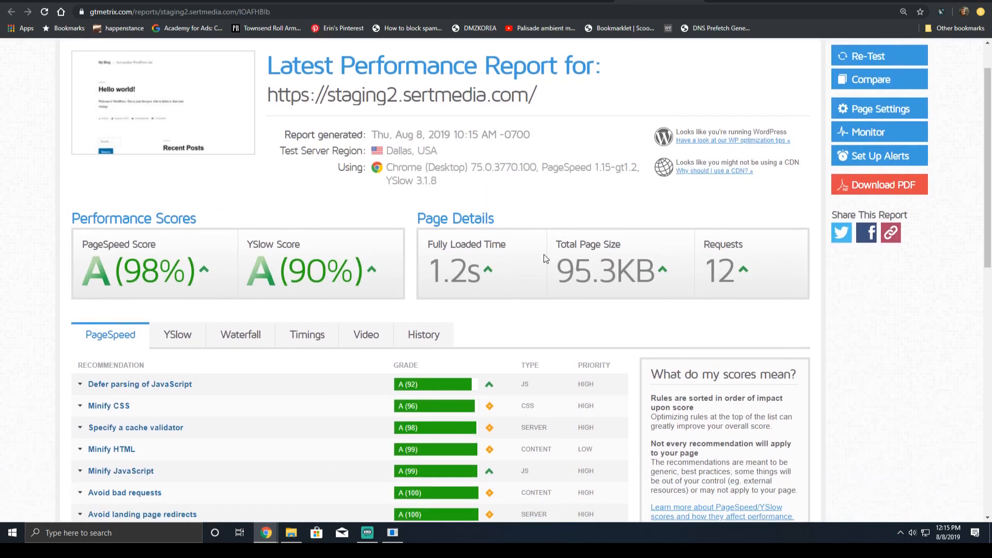
pyautogui.moveTo(565, 277); pyautogui.dragTo(609, 299)
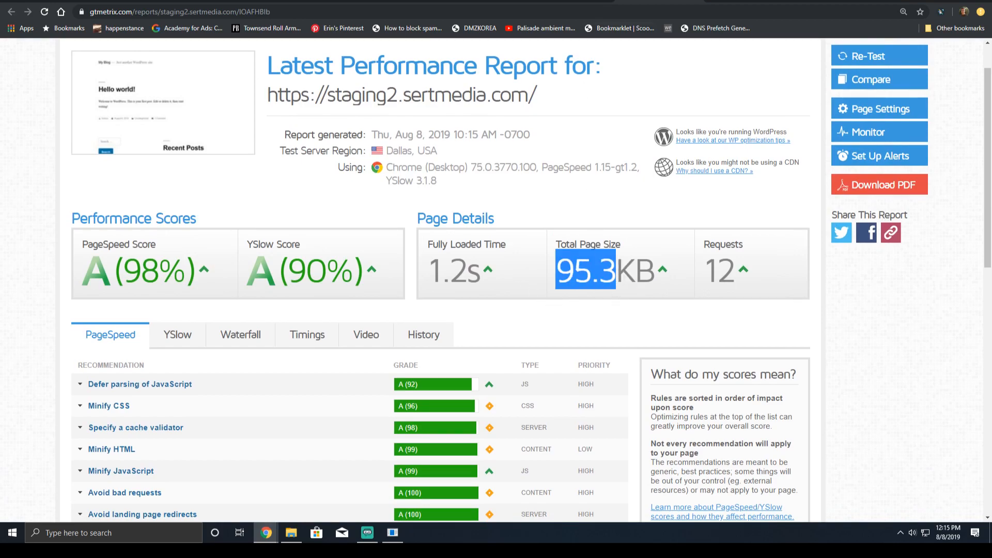
# - Compare total page size and request counts across the staging homepage's 10:02, 10:10 and 10:15 AM GTmetrix reports
pyautogui.hotkey('ctrl', 'shift', 'Tab')
pyautogui.moveTo(557, 328); pyautogui.dragTo(611, 314)
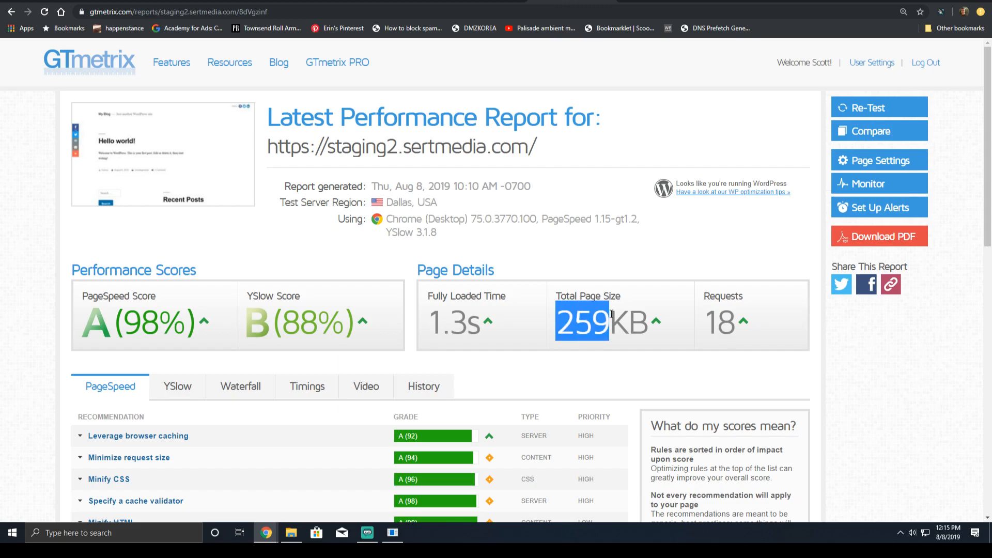
pyautogui.hotkey('ctrl', 'Tab')
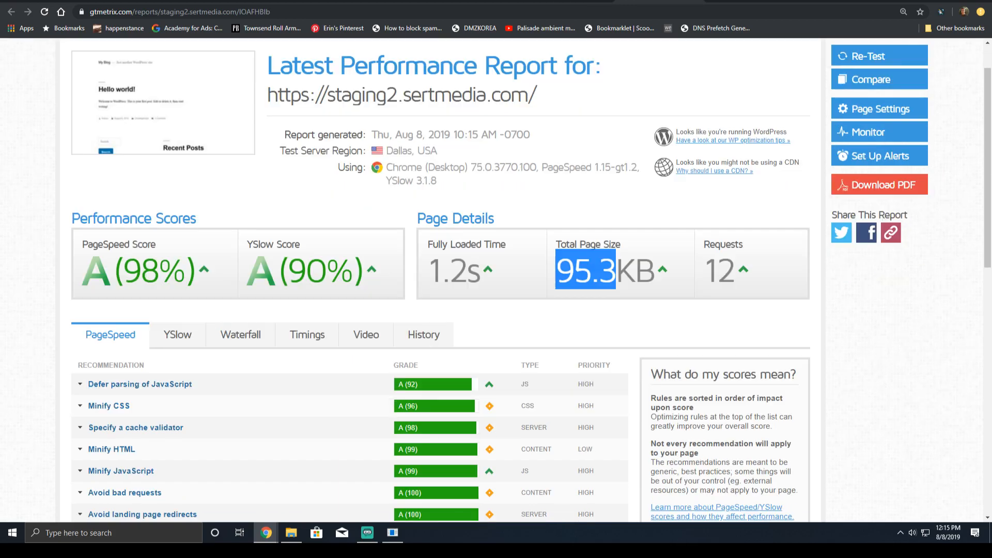
pyautogui.hotkey('ctrl', 'shift', 'Tab')
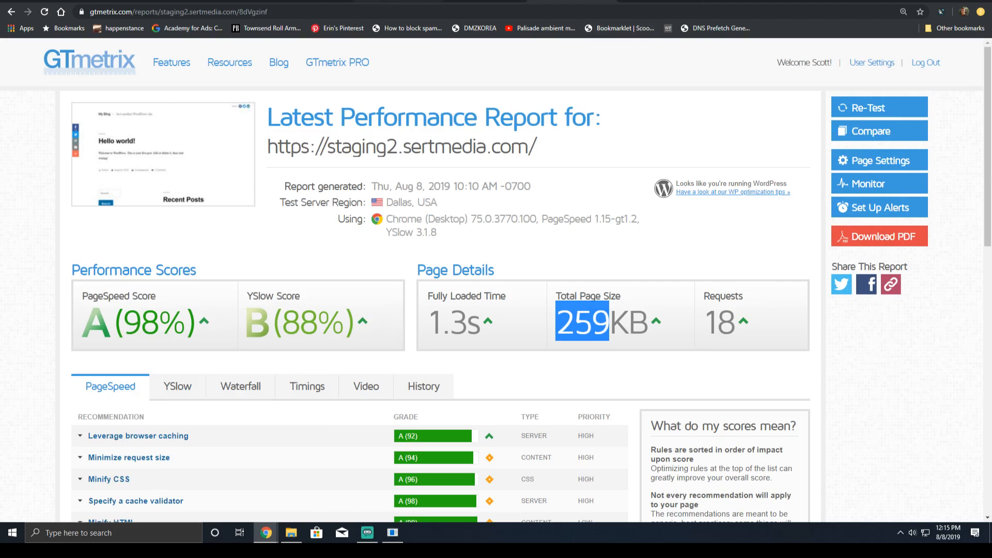
pyautogui.hotkey('ctrl', 'shift', 'Tab')
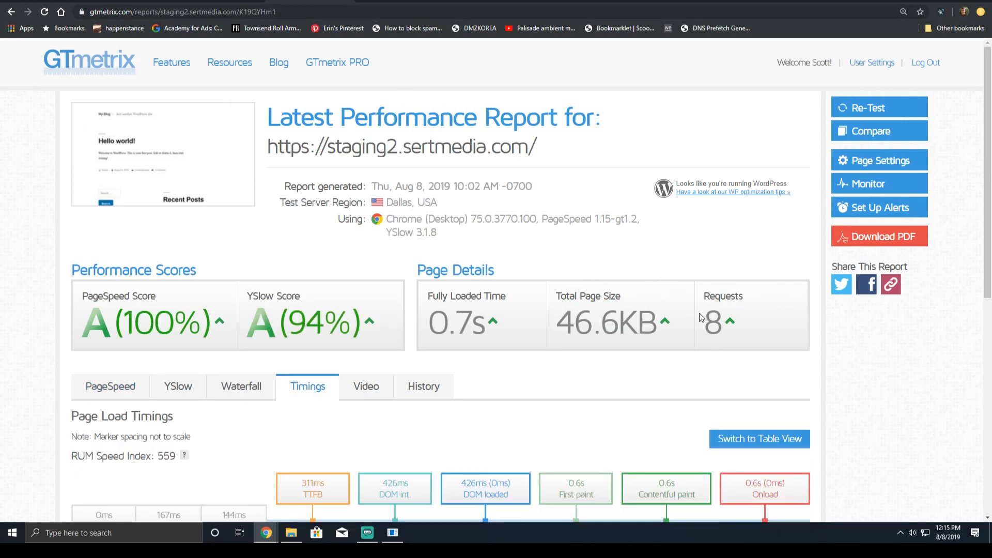
pyautogui.hotkey('ctrl', 'Tab')
pyautogui.hotkey('ctrl', 'Tab')
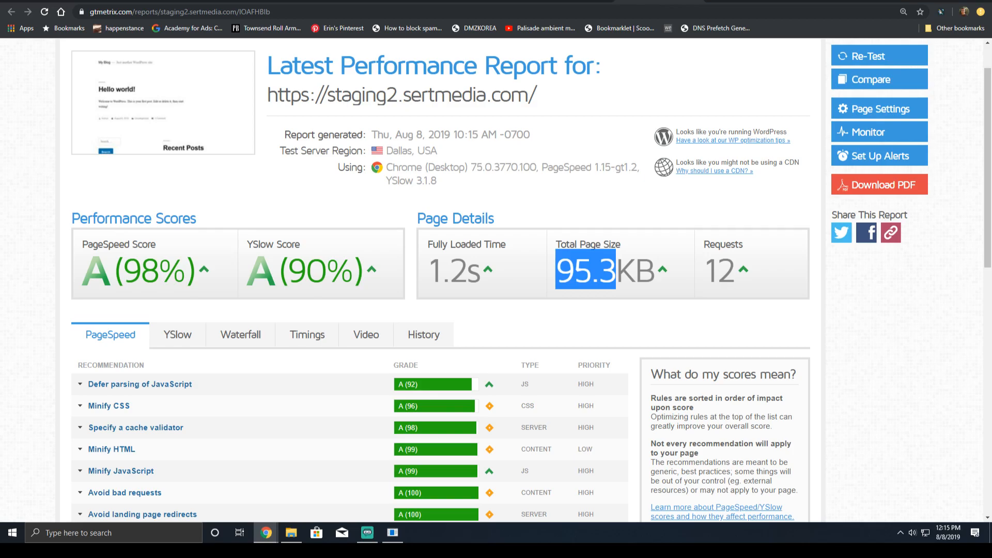
pyautogui.click(315, 2)
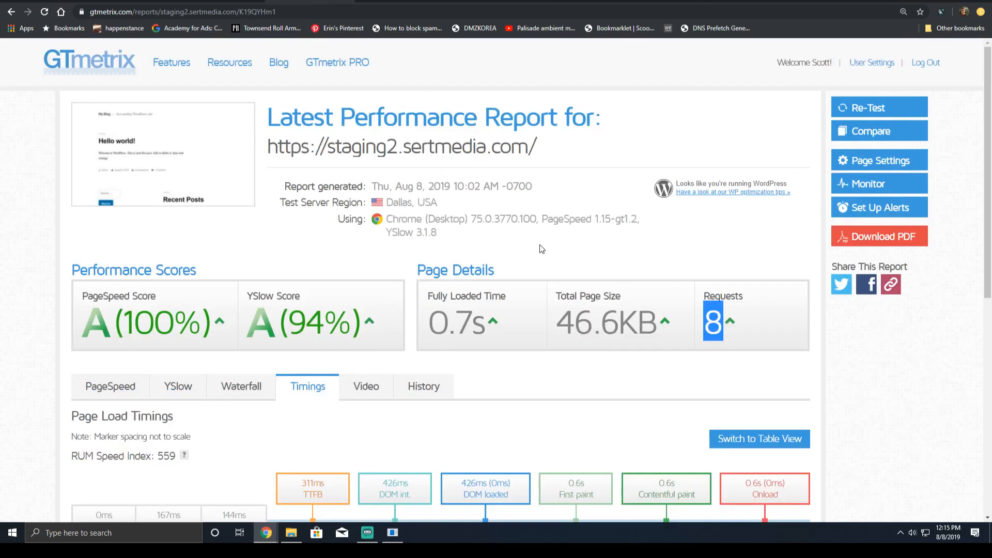
pyautogui.click(659, 2)
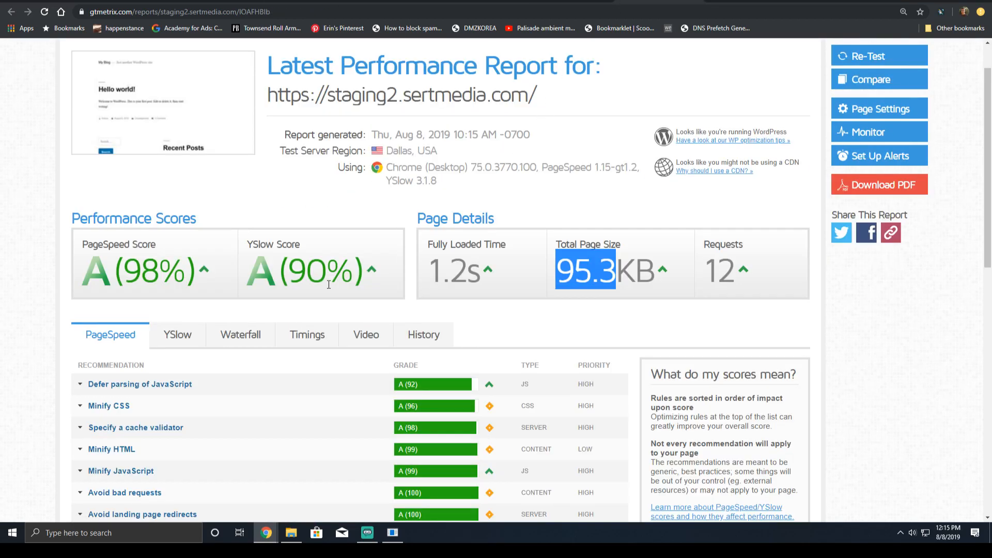
# - Examine the waterfall chart of the 10:15 AM homepage report for the files that Social Warfare loads
pyautogui.click(219, 335)
pyautogui.scroll(-7, 211, 310)
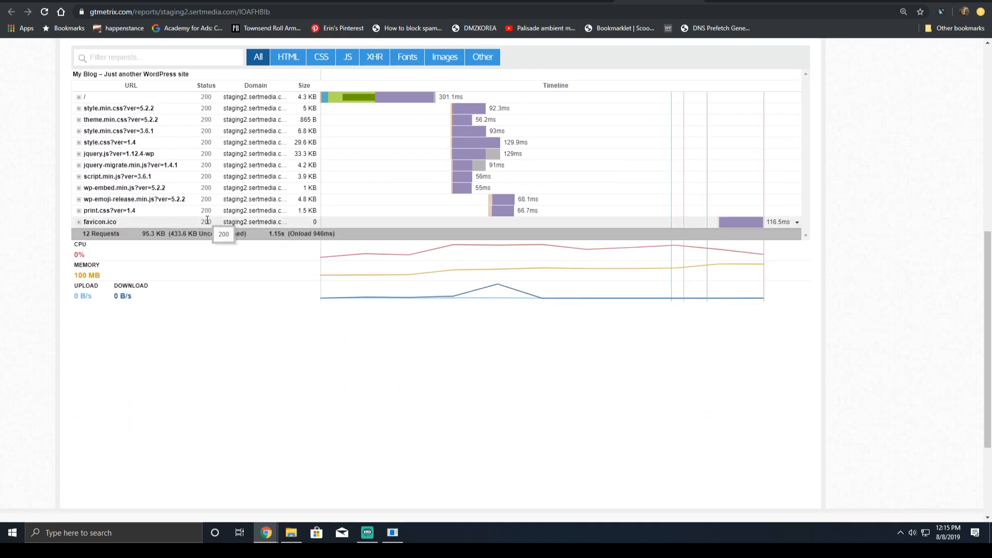
pyautogui.scroll(6, 563, 185)
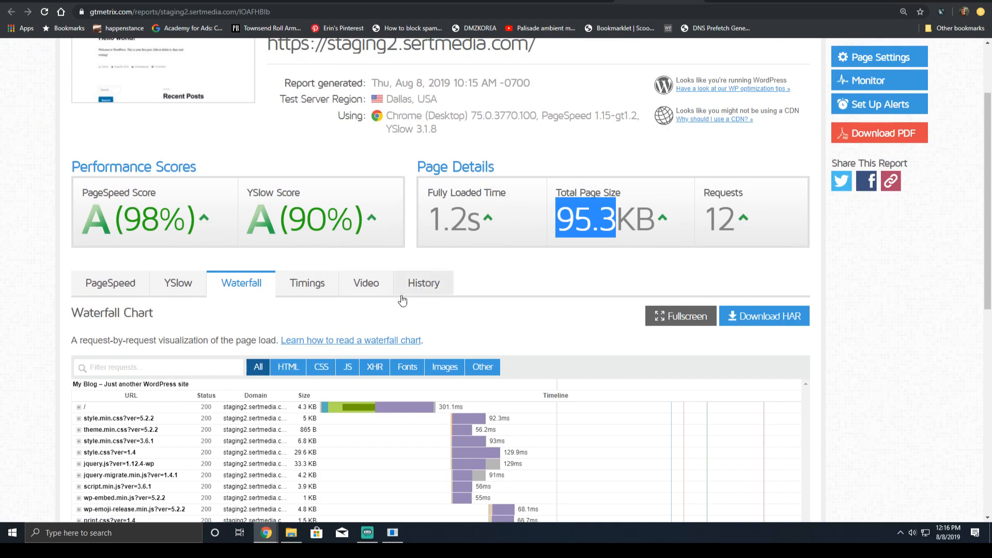
pyautogui.scroll(-3, 390, 357)
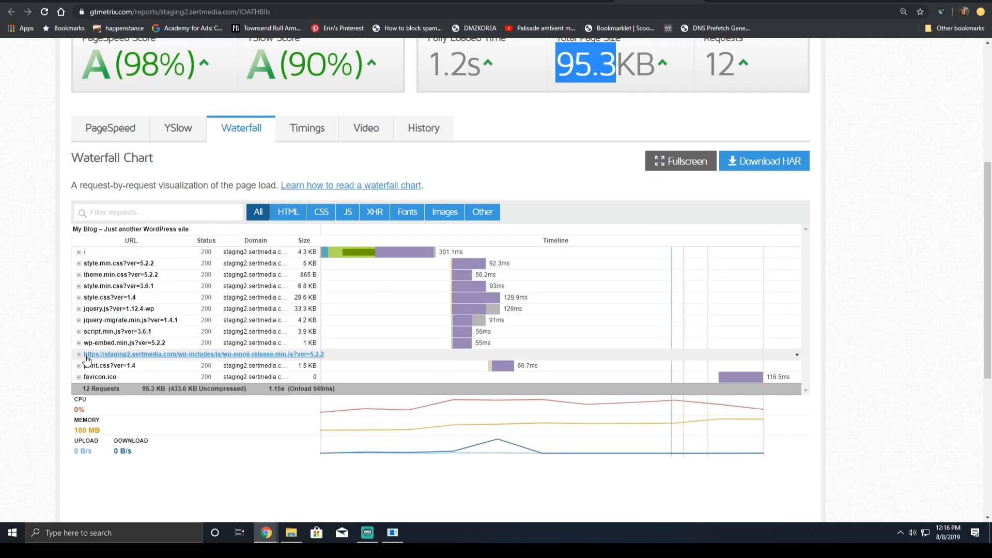
pyautogui.scroll(5, 105, 341)
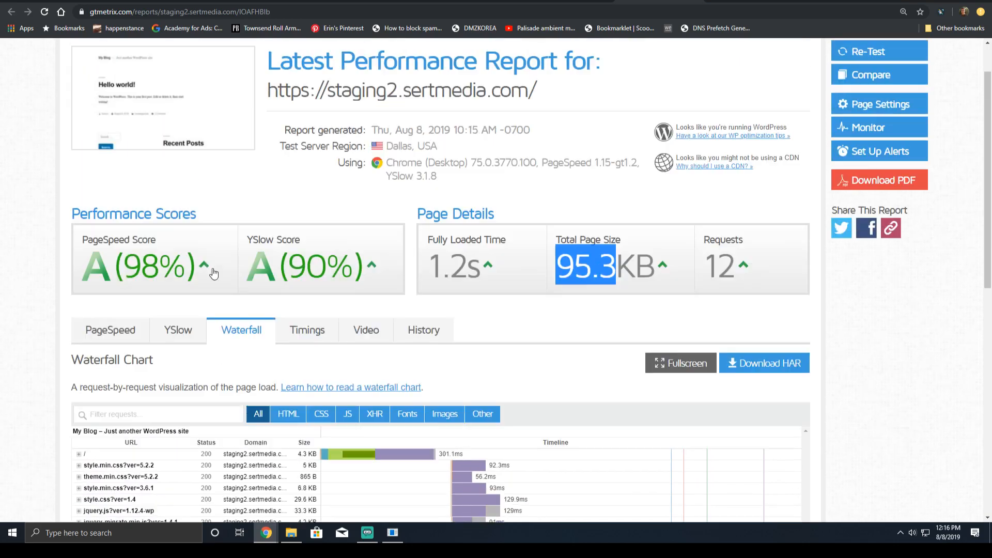
pyautogui.scroll(-4, 297, 225)
pyautogui.scroll(4, 393, 201)
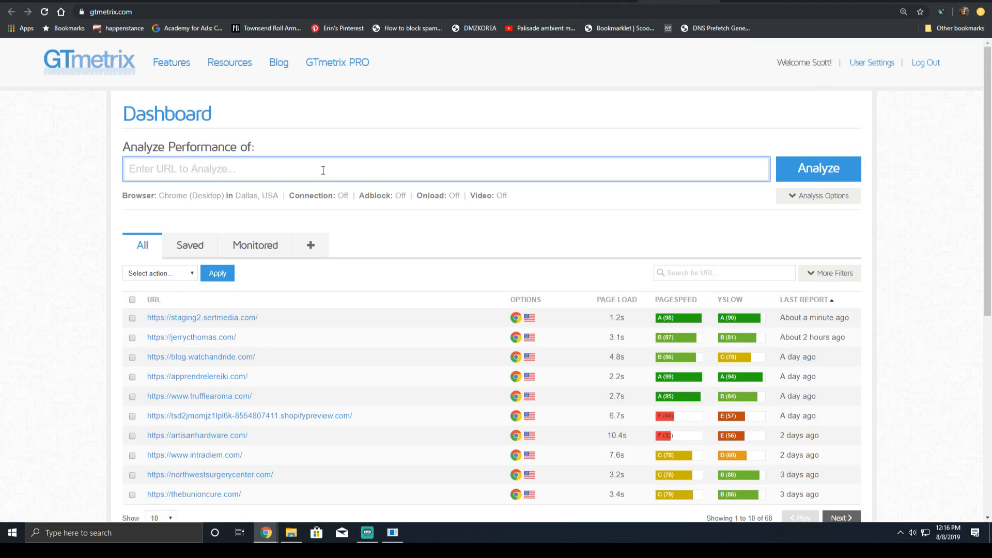
pyautogui.click(324, 169)
pyautogui.write('https://staging2.sertmedia.com/2019/08/08/hello-world/')
pyautogui.press('Return')
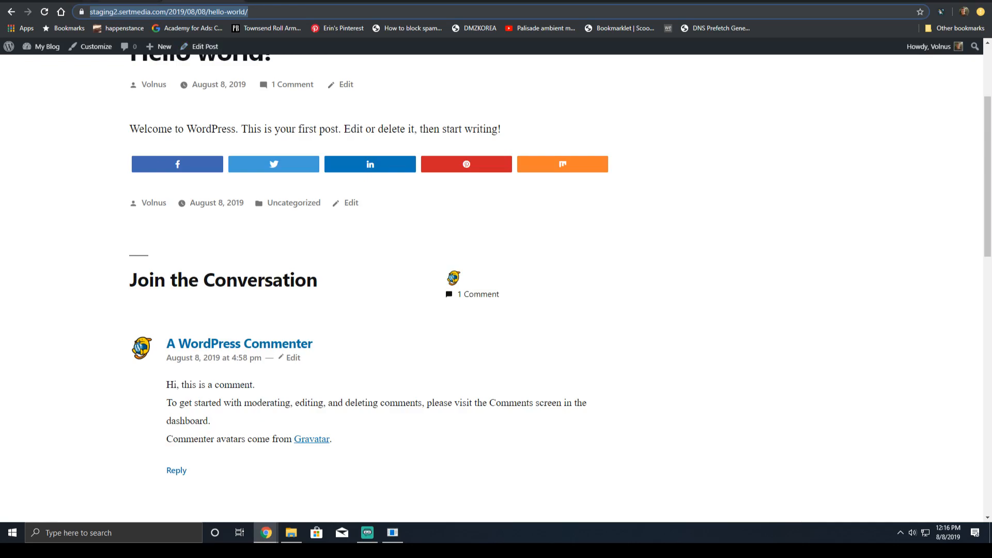
# - Open the staging homepage's source code from the blog and search it for social-warfare
pyautogui.scroll(3, 187, 84)
pyautogui.click(155, 95)
pyautogui.hotkey('ctrl', 'u')
pyautogui.hotkey('ctrl', 'f')
pyautogui.write('social-warfare')
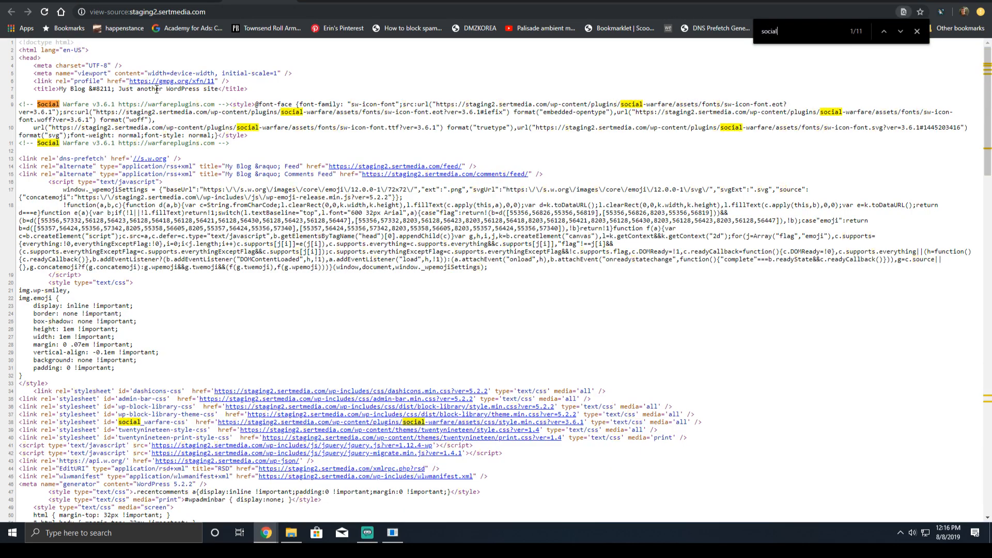
pyautogui.press('Return')
pyautogui.press('Return')
pyautogui.press('Return')
pyautogui.press('Return')
pyautogui.press('Return')
pyautogui.press('Return')
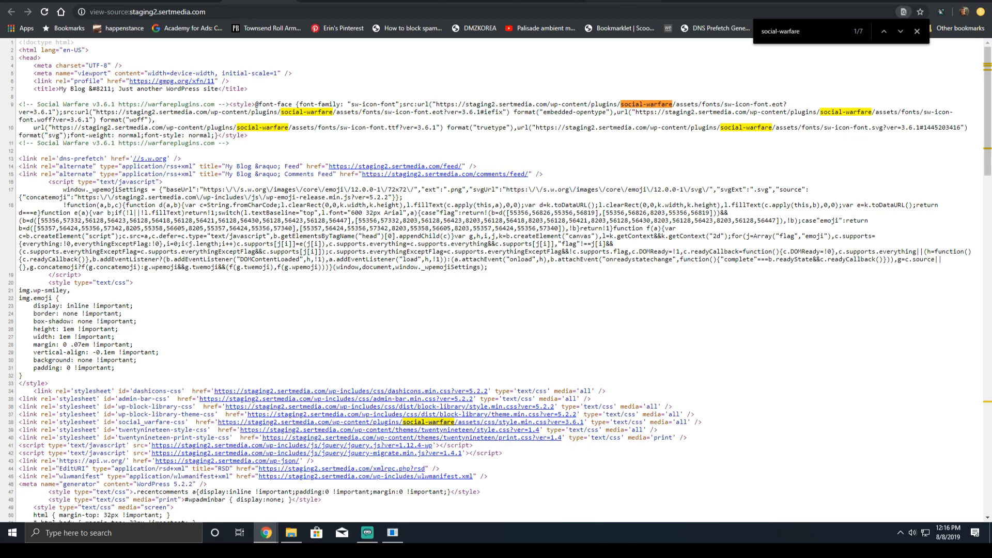
# - Examine the Hello world! post's GTmetrix report, checking its total page size and the requests in its waterfall chart
pyautogui.click(695, 1)
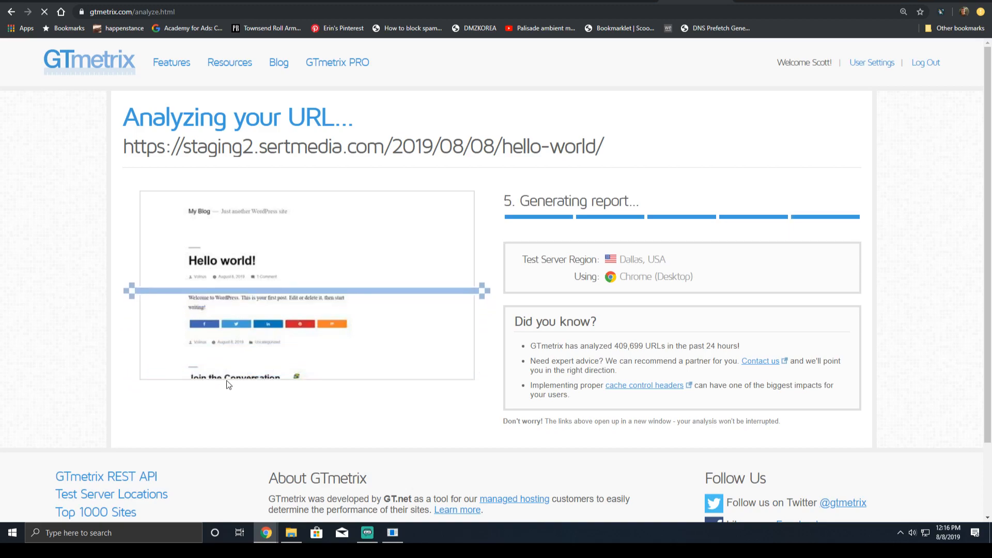
pyautogui.moveTo(534, 315); pyautogui.dragTo(605, 324)
pyautogui.click(241, 385)
pyautogui.scroll(-5, 243, 385)
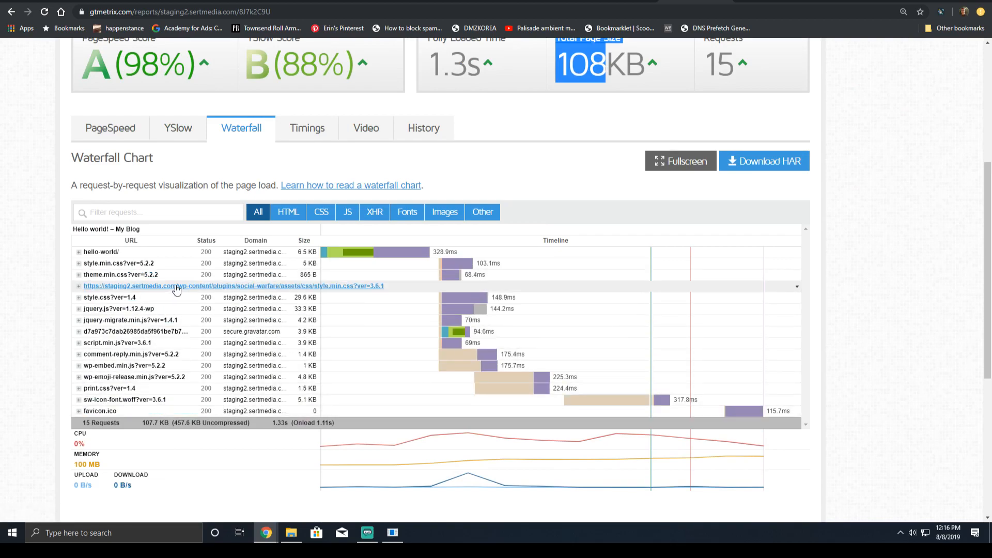
pyautogui.scroll(5, 178, 290)
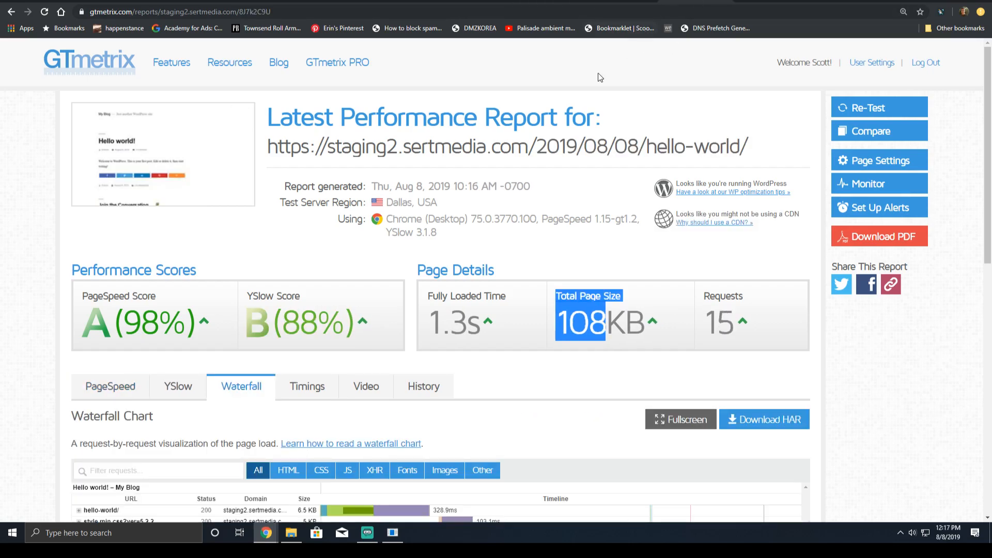
pyautogui.scroll(-5, 448, 350)
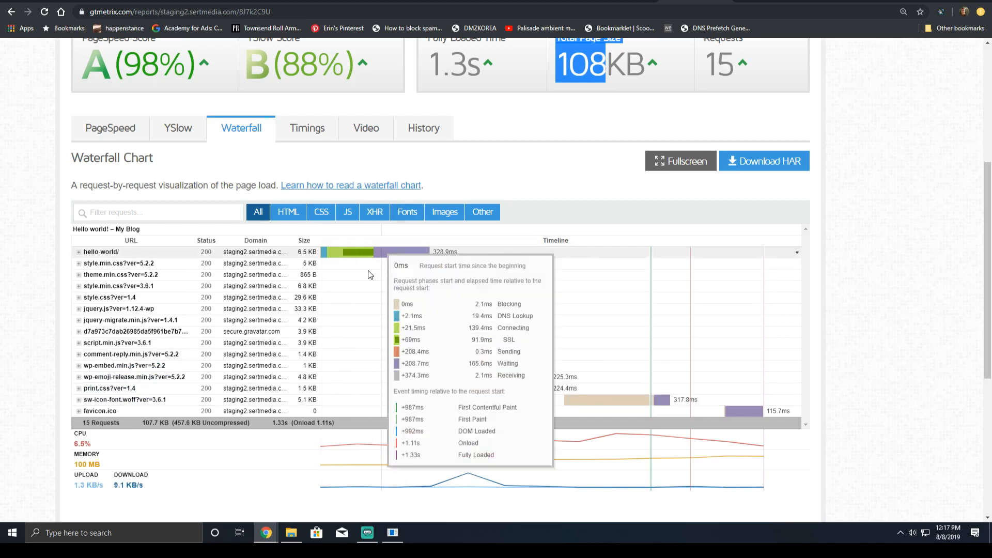
pyautogui.scroll(5, 426, 155)
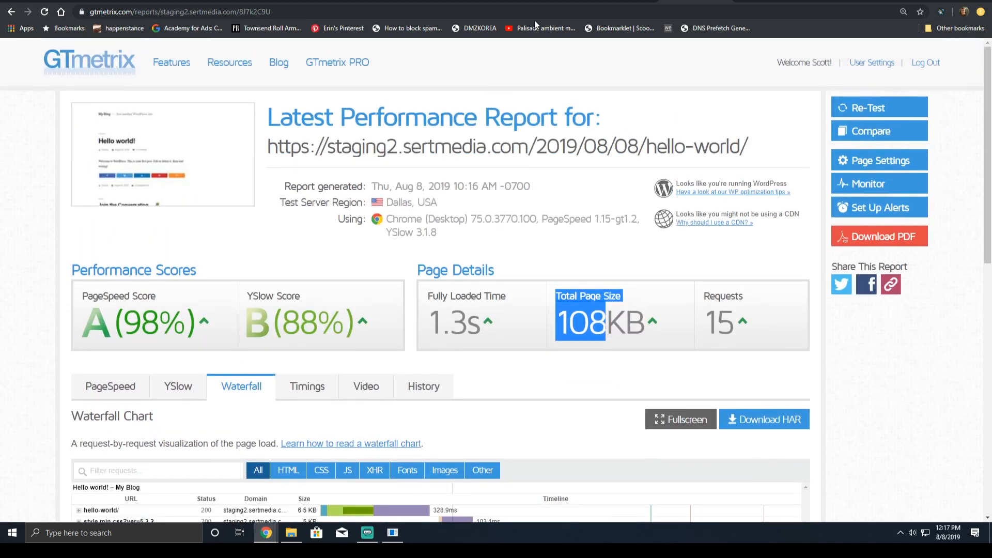
# - Compare the homepage's Social Warfare GTmetrix report with the Hello world! post's report, checking scores, page size and requests
pyautogui.click(614, 1)
pyautogui.scroll(-4, 513, 156)
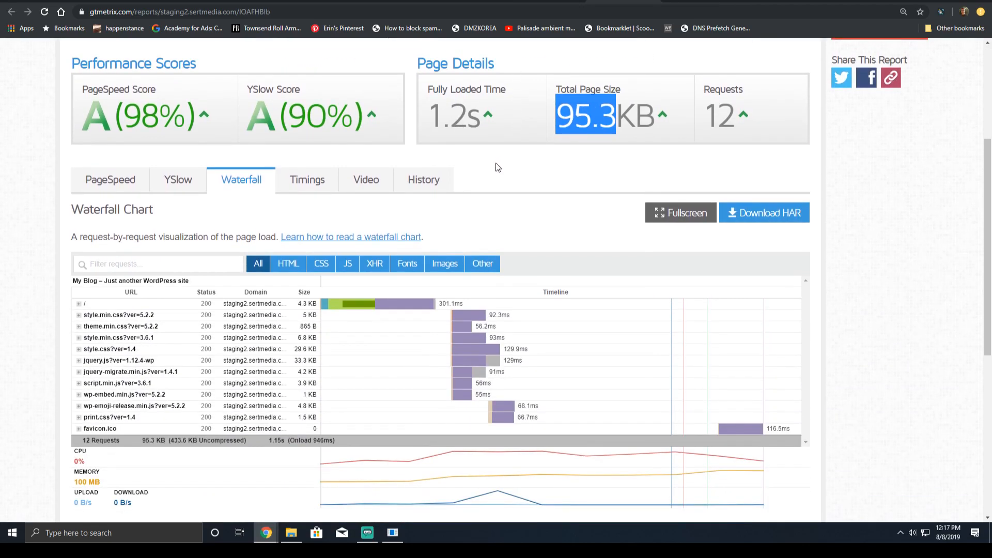
pyautogui.click(692, 2)
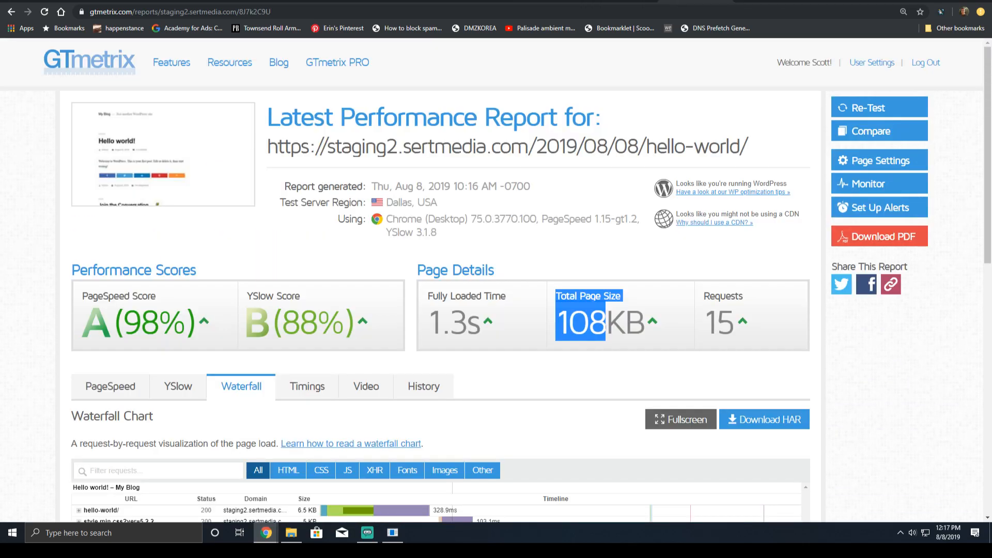
pyautogui.click(746, 1)
pyautogui.click(627, 2)
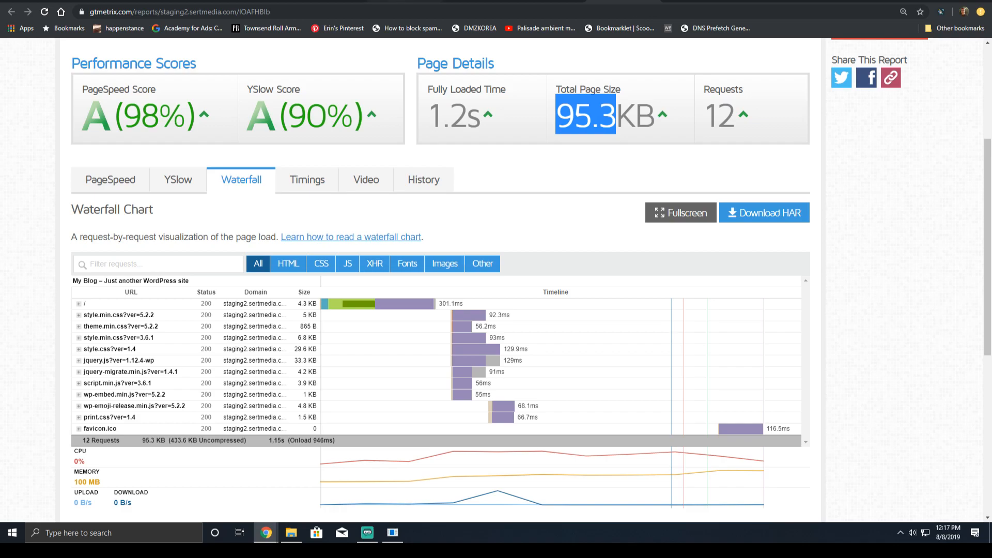
pyautogui.hotkey('ctrl', 'Tab')
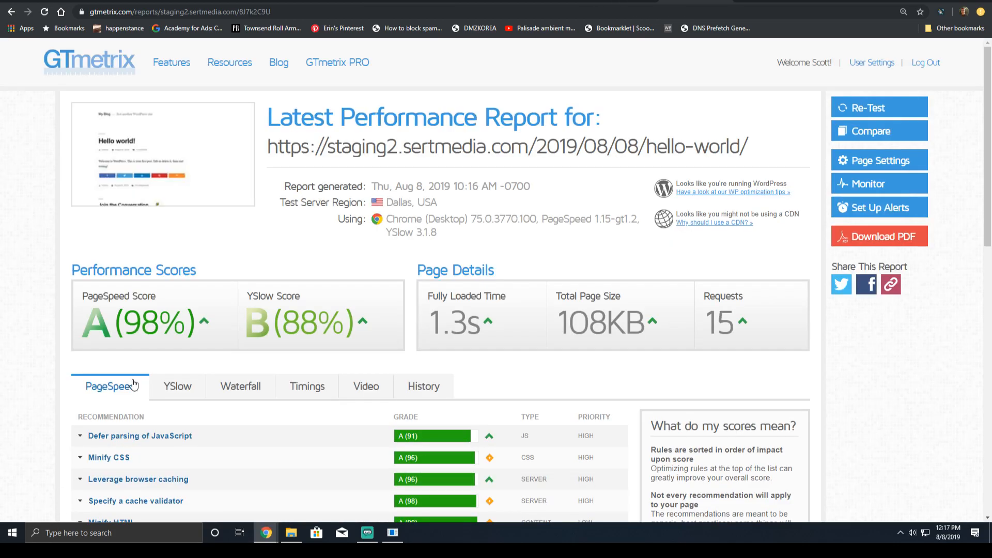
# - Deactivate the Social Warfare plugin on the staging site
pyautogui.hotkey('ctrl', 'Tab')
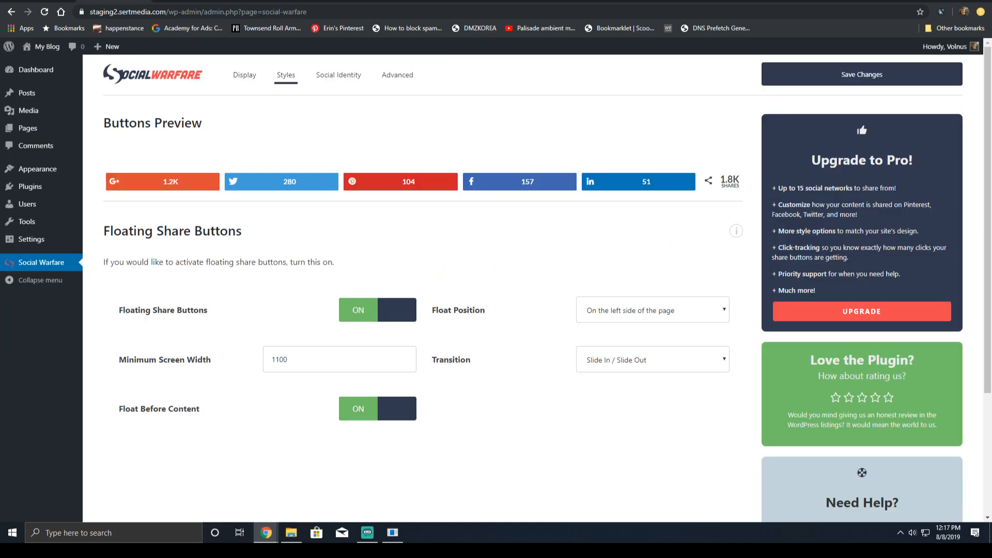
pyautogui.click(34, 196)
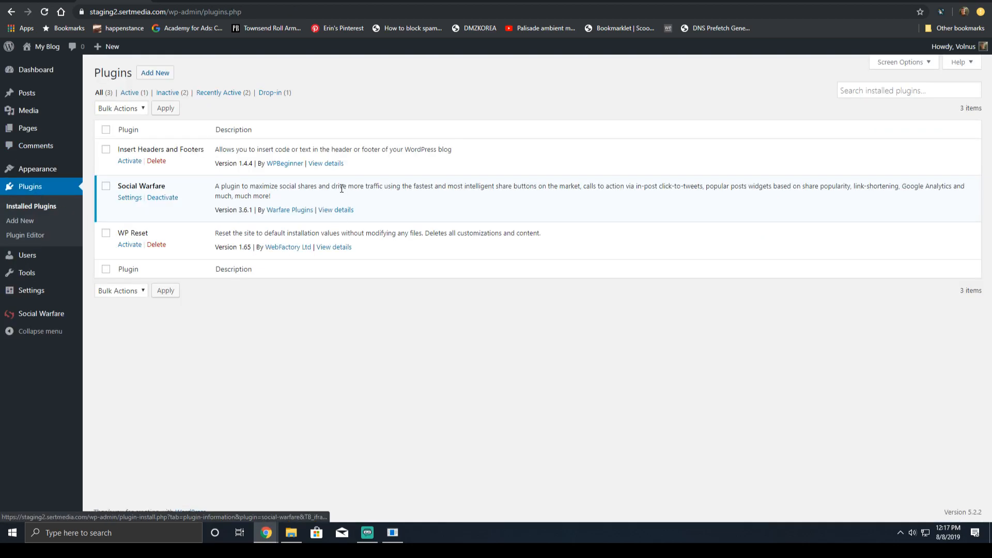
pyautogui.click(163, 202)
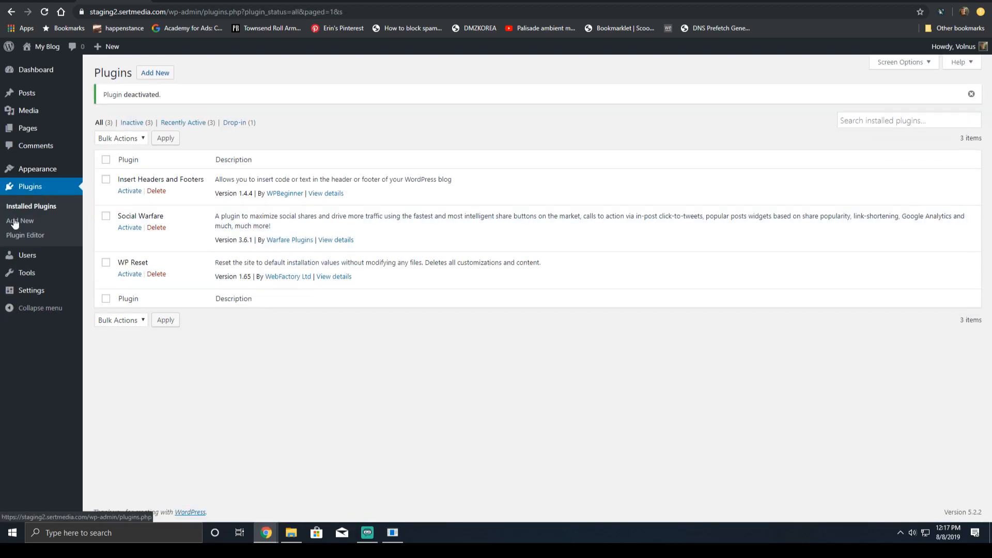
# - Find the Genesis Simple Share plugin by searching for "genesis simple share", then install and activate it
pyautogui.click(19, 220)
pyautogui.click(847, 102)
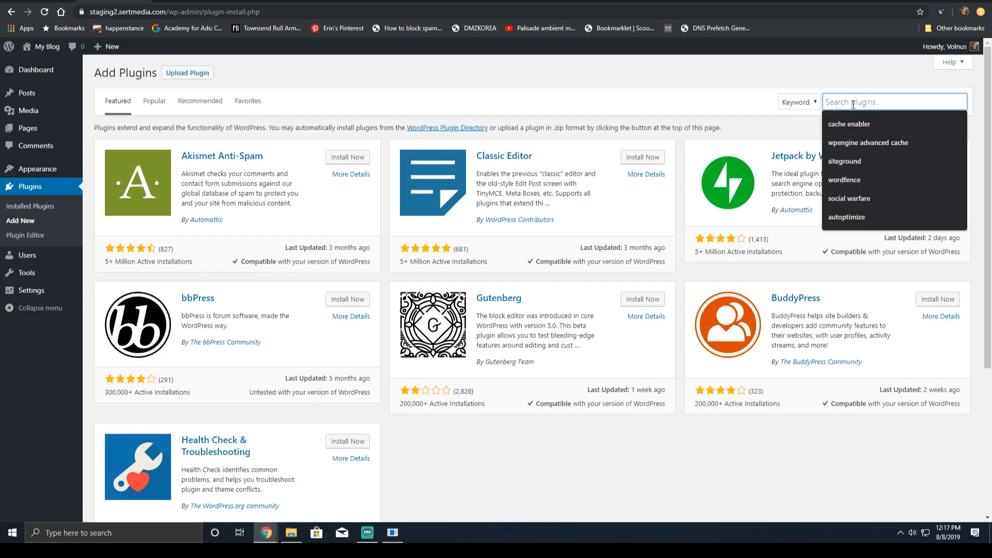
pyautogui.write('genesis simple share')
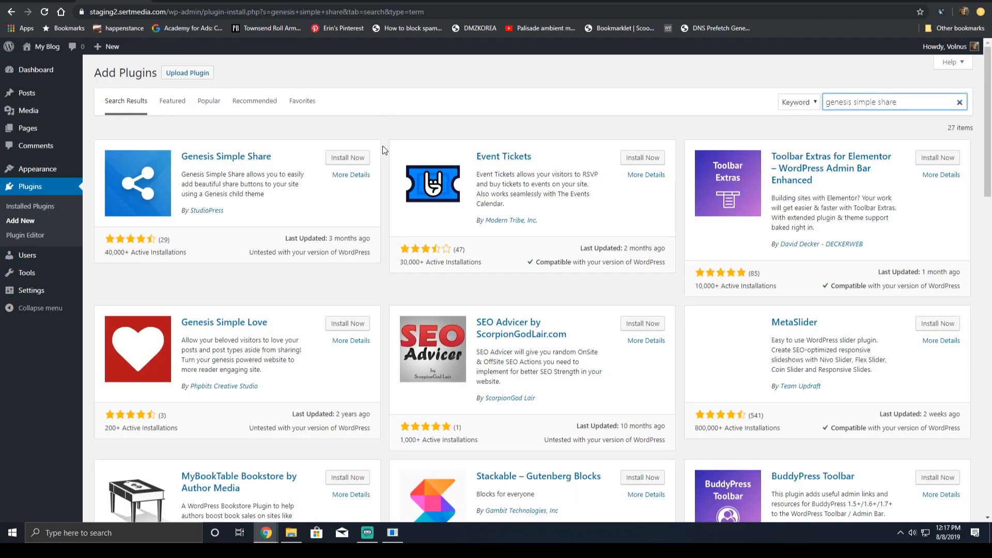
pyautogui.click(351, 157)
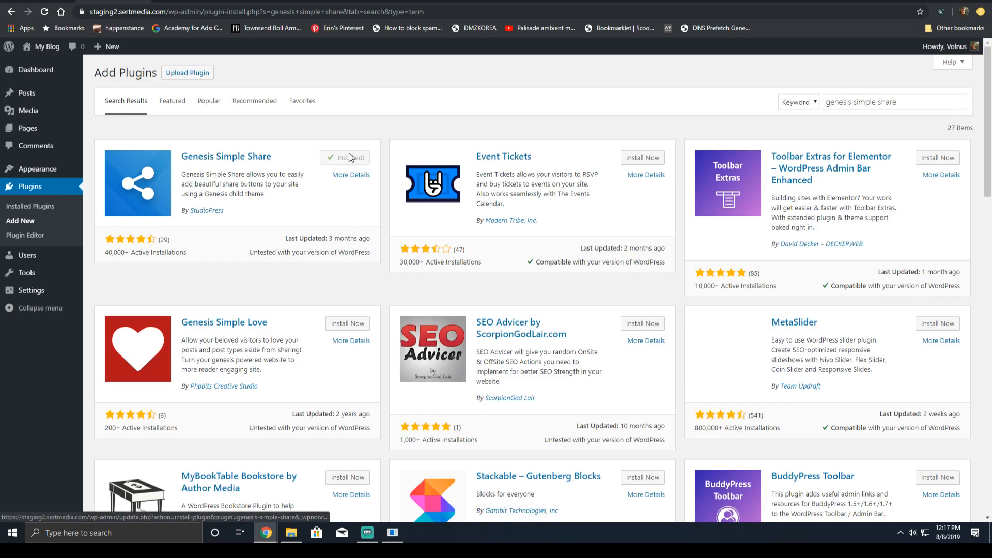
pyautogui.click(349, 158)
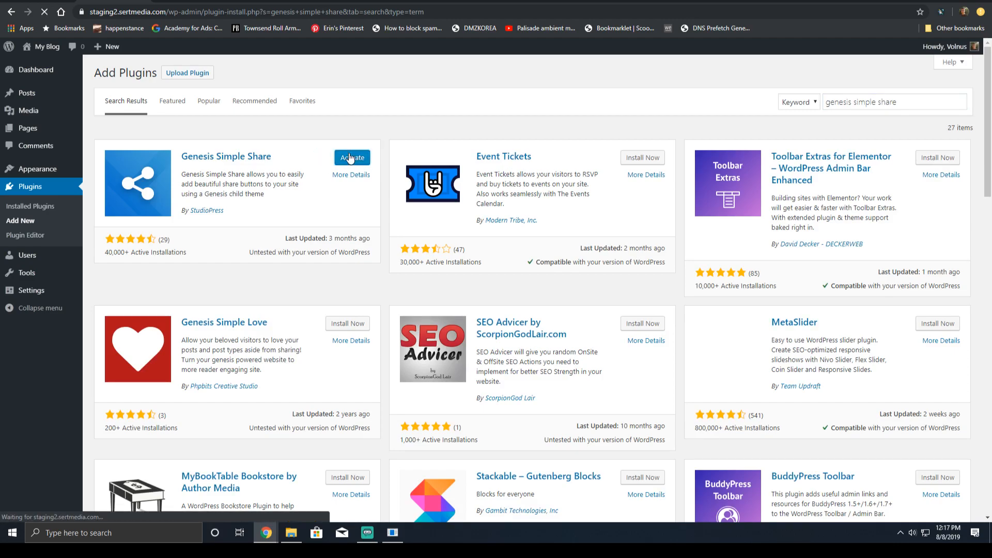
# - Reload the homepage's source code, search it for "genesis-" and "simple", and return to the installed plugins
pyautogui.moveTo(31, 290)
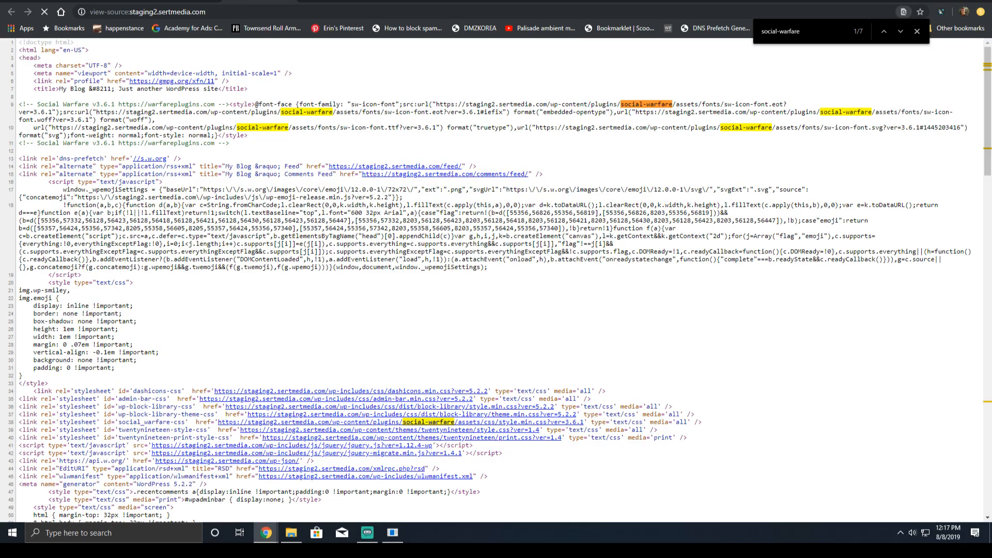
pyautogui.hotkey('ctrl', 'f')
pyautogui.write('gen')
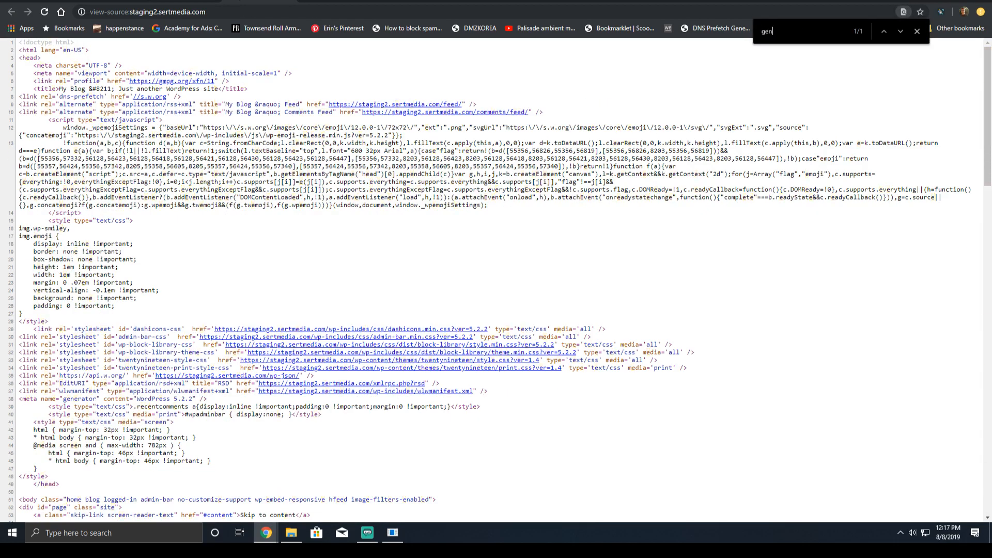
pyautogui.write('esis-')
pyautogui.press('BackSpace')
pyautogui.press('BackSpace')
pyautogui.press('BackSpace')
pyautogui.press('BackSpace')
pyautogui.press('BackSpace')
pyautogui.press('BackSpace')
pyautogui.press('BackSpace')
pyautogui.press('BackSpace')
pyautogui.write('simple')
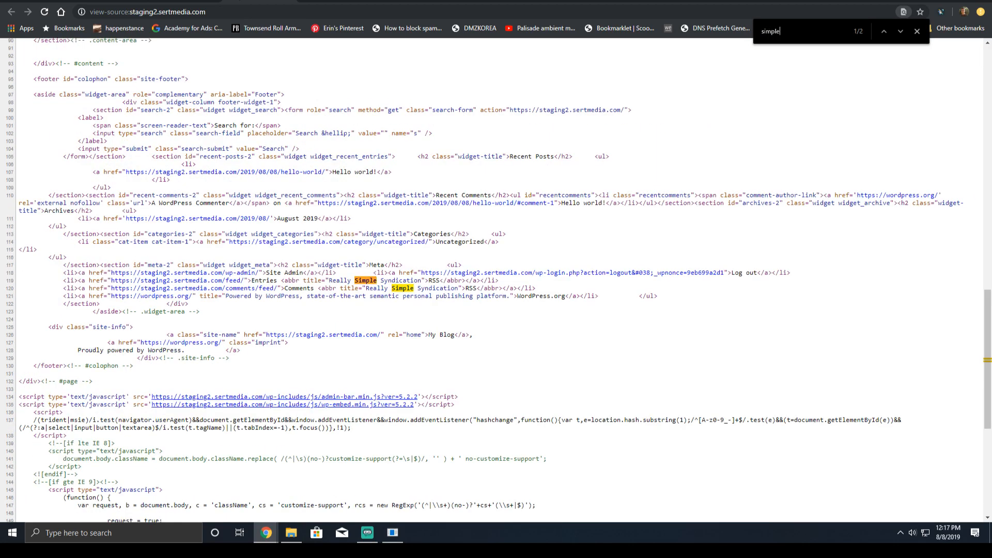
pyautogui.click(114, 1)
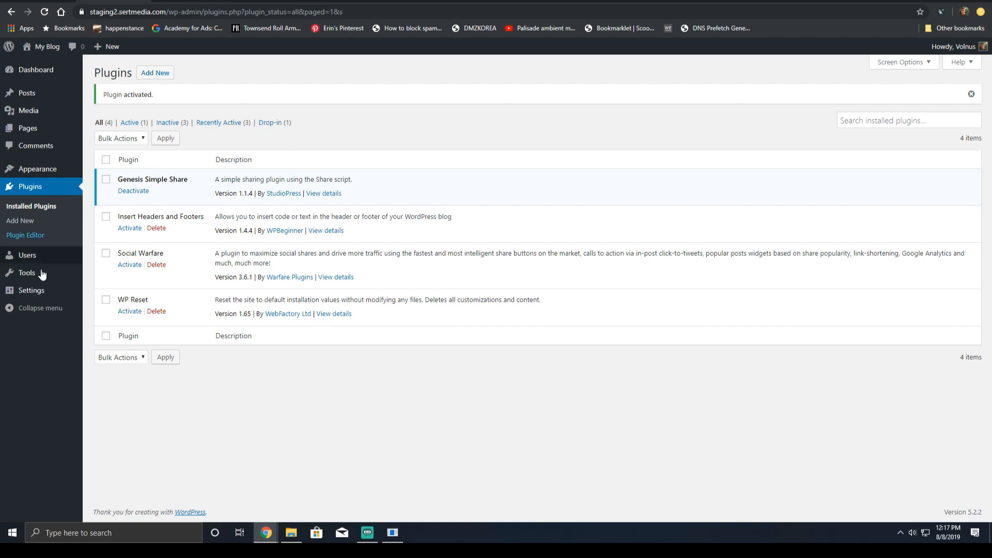
# - Reload the installed plugins page to look for Genesis Simple Share settings, and search the homepage's source code for "gene"
pyautogui.moveTo(84, 294)
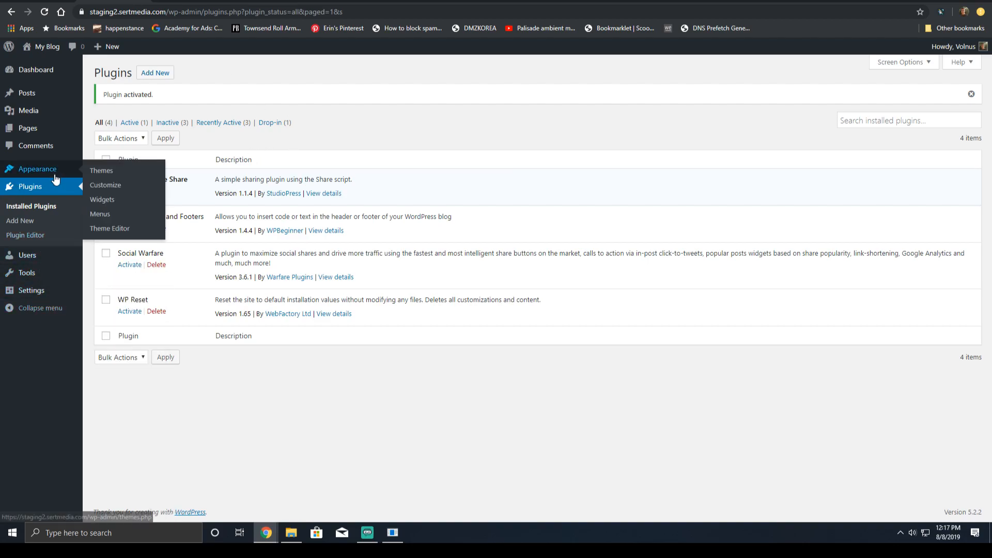
pyautogui.press('F5')
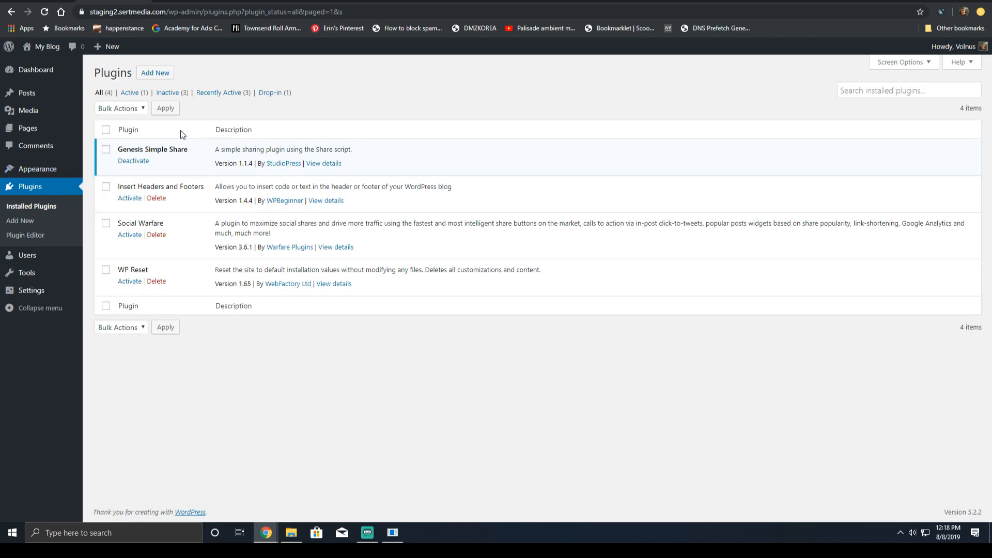
pyautogui.moveTo(67, 169)
pyautogui.click(260, 0)
pyautogui.hotkey('ctrl', 'f')
pyautogui.write('gene')
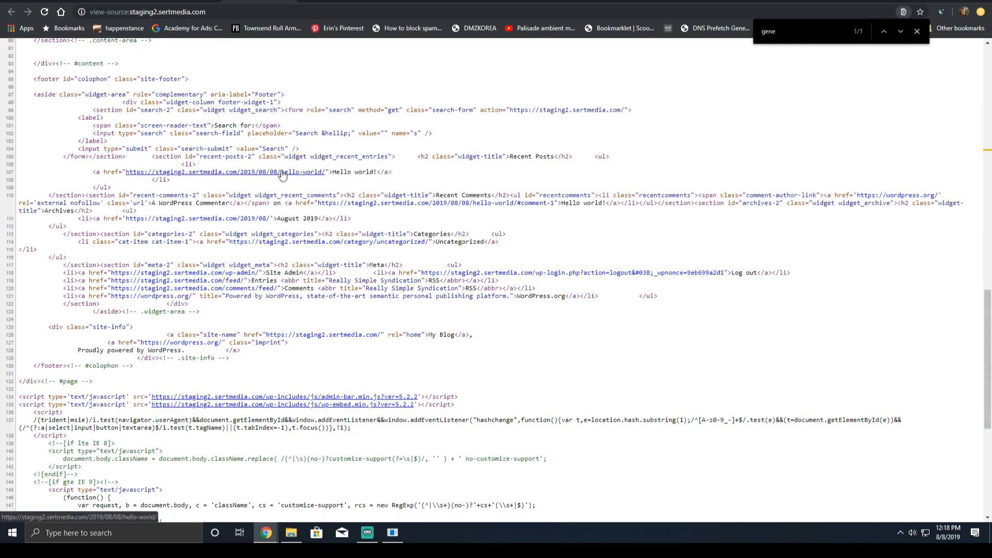
# - Look through the Hello world! post for share buttons and search its source code for "genes"
pyautogui.click(282, 176)
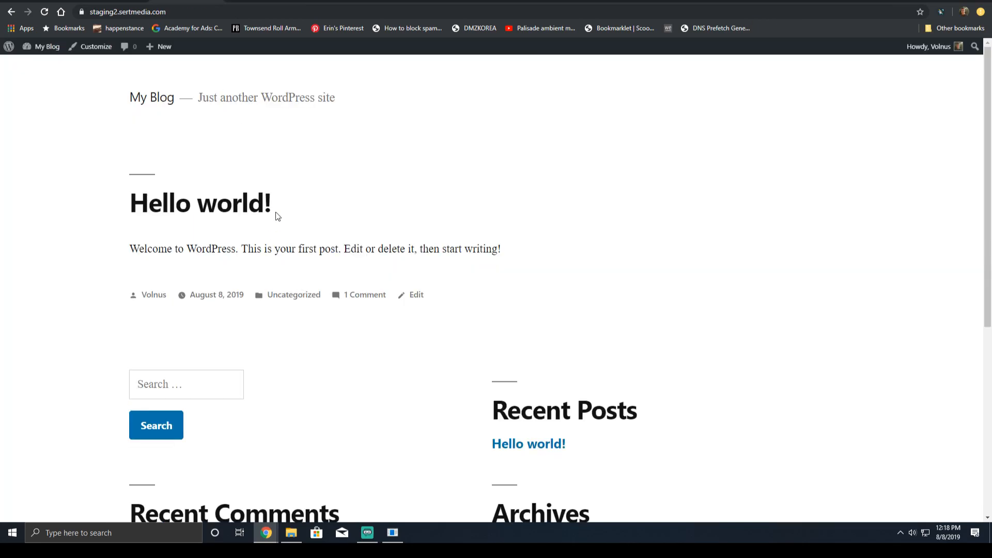
pyautogui.scroll(-7, 279, 212)
pyautogui.scroll(7, 258, 195)
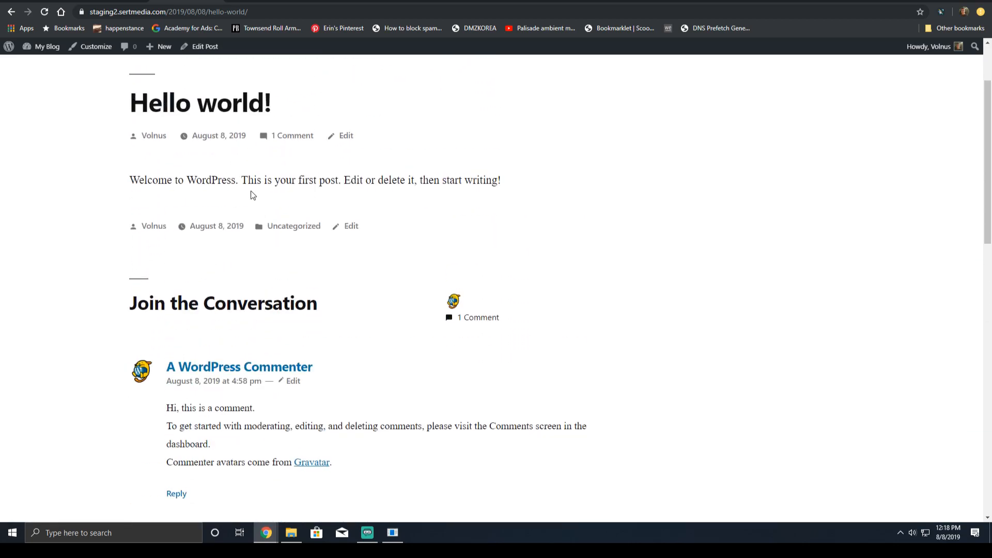
pyautogui.hotkey('alt', 'Left')
pyautogui.hotkey('ctrl', 'f')
pyautogui.write('genes')
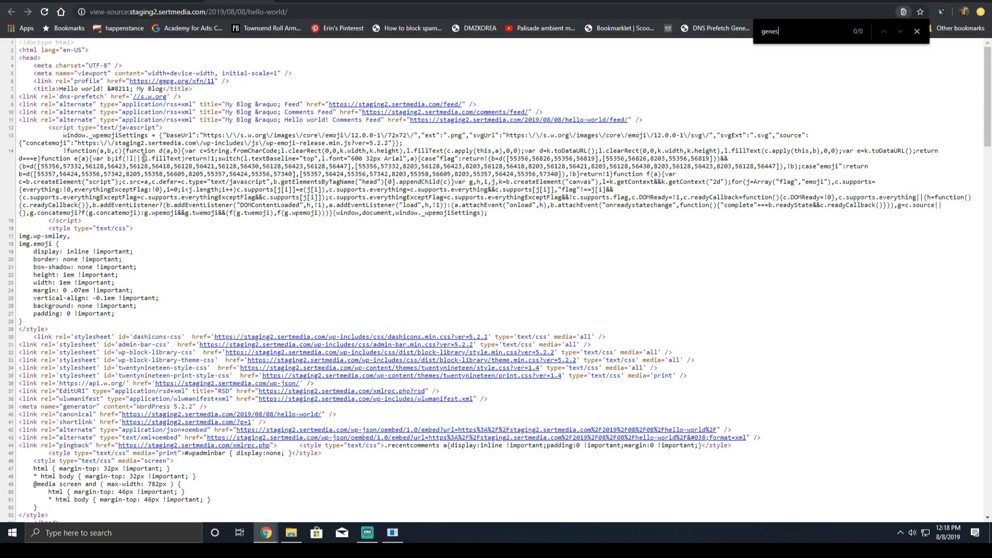
# - Return to the installed plugins and deactivate Genesis Simple Share
pyautogui.hotkey('alt', 'Left')
pyautogui.hotkey('alt', 'Left')
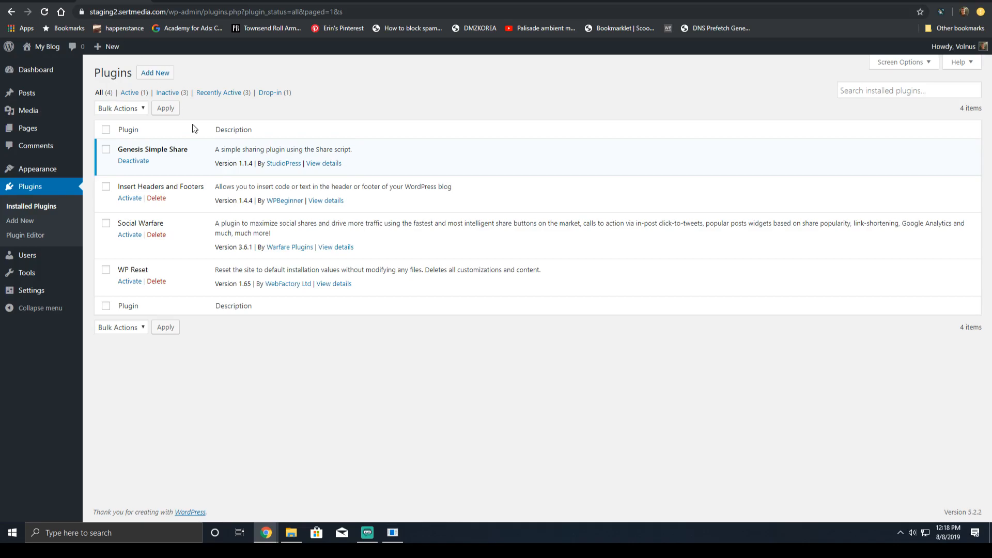
pyautogui.click(145, 161)
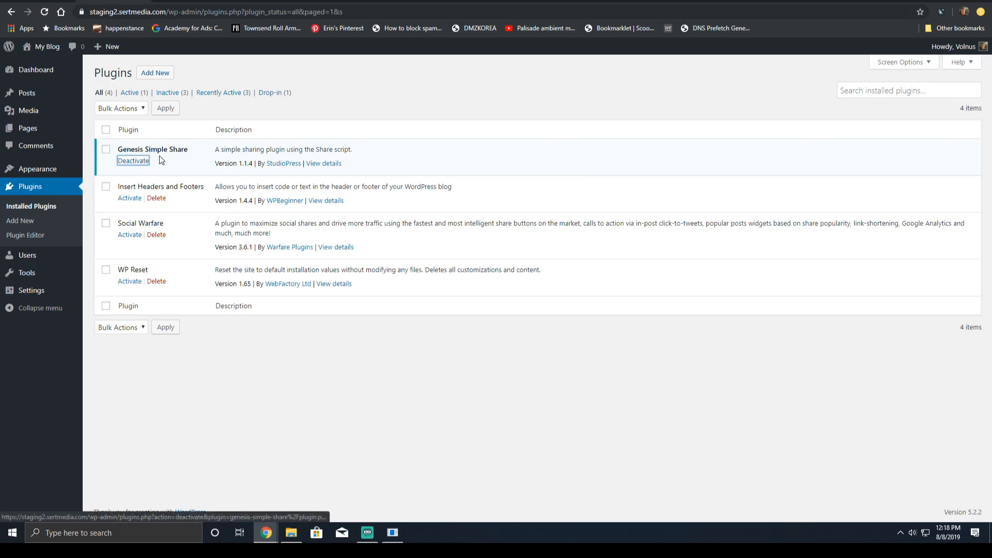
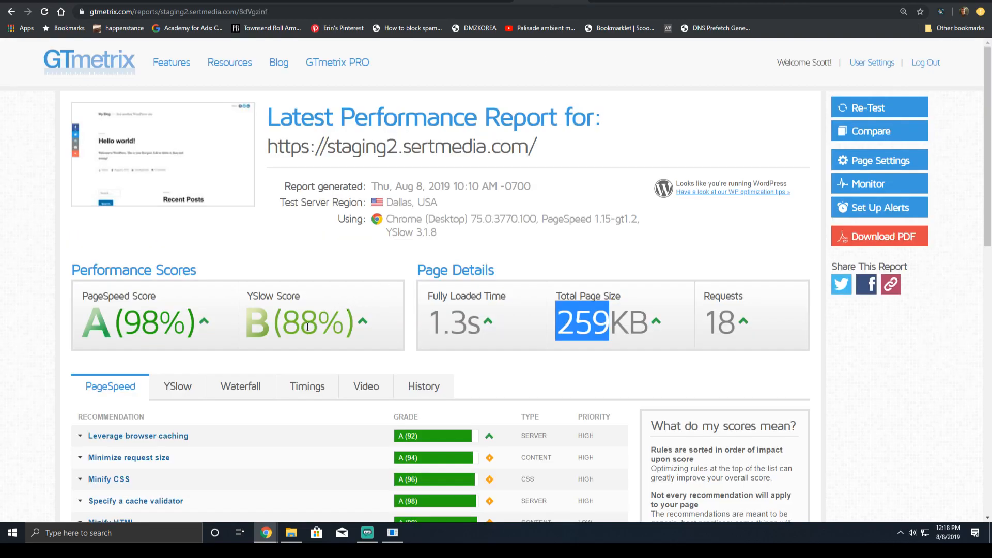
# - Compare the page load timings in the AddThis and Social Warfare GTmetrix reports for the homepage, including DOM interactive time
pyautogui.click(298, 386)
pyautogui.scroll(-3, 405, 327)
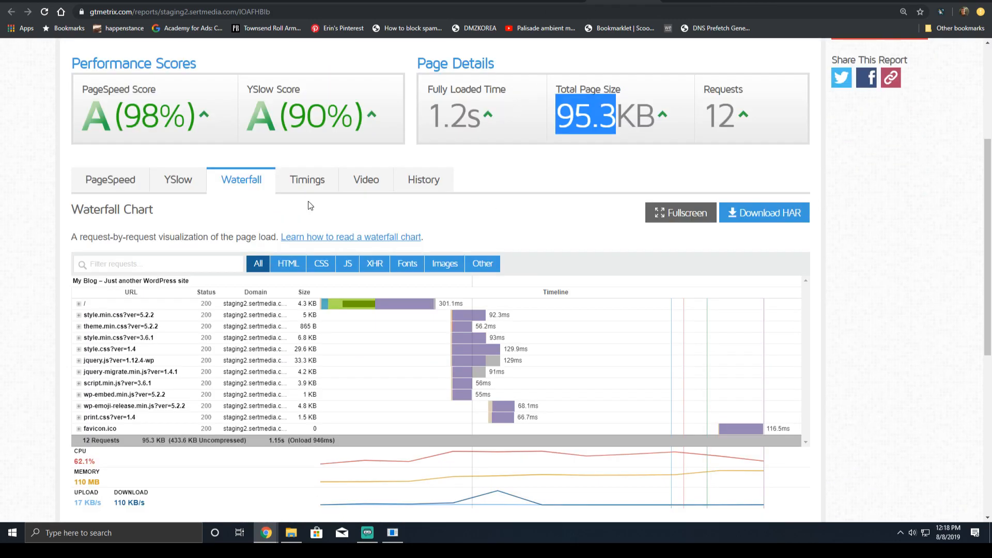
pyautogui.click(310, 186)
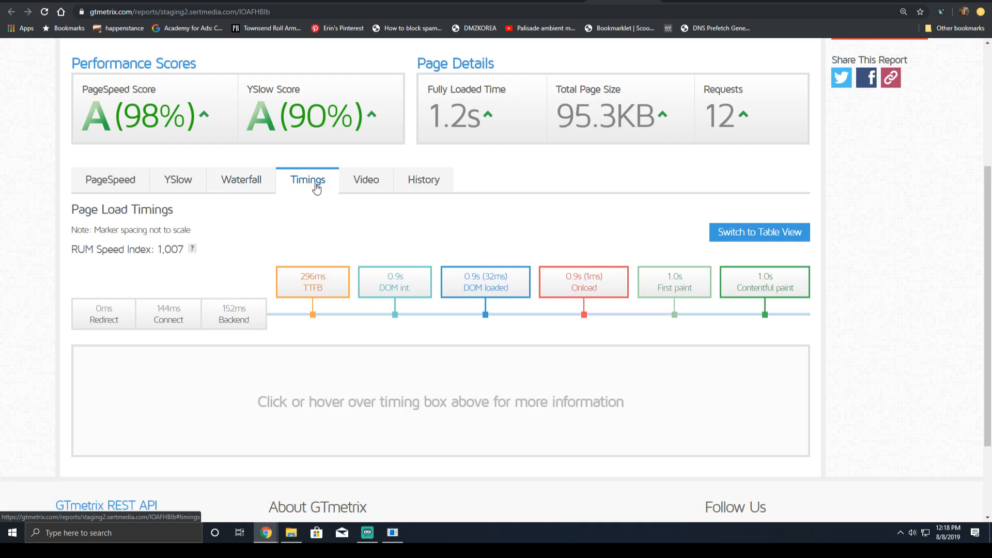
pyautogui.moveTo(396, 280)
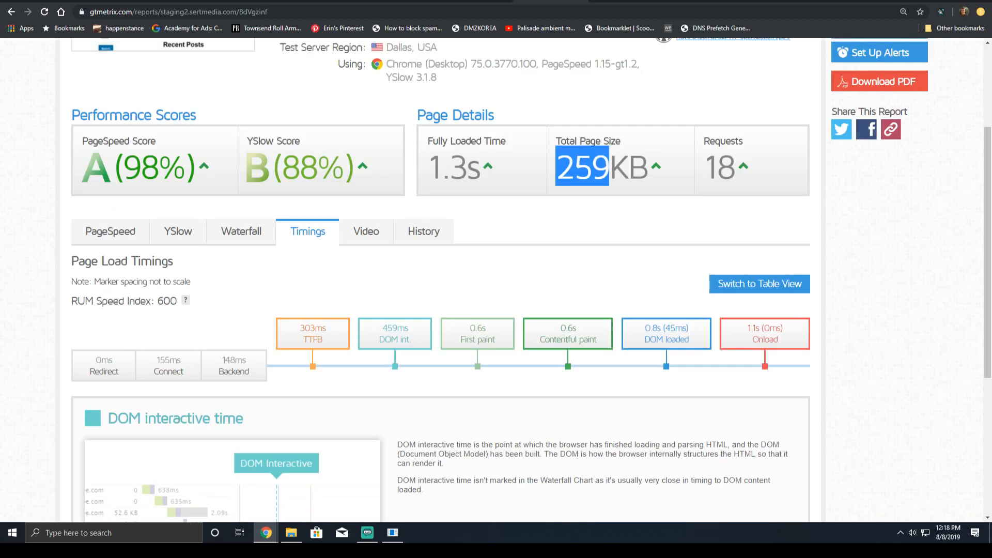
pyautogui.click(623, 0)
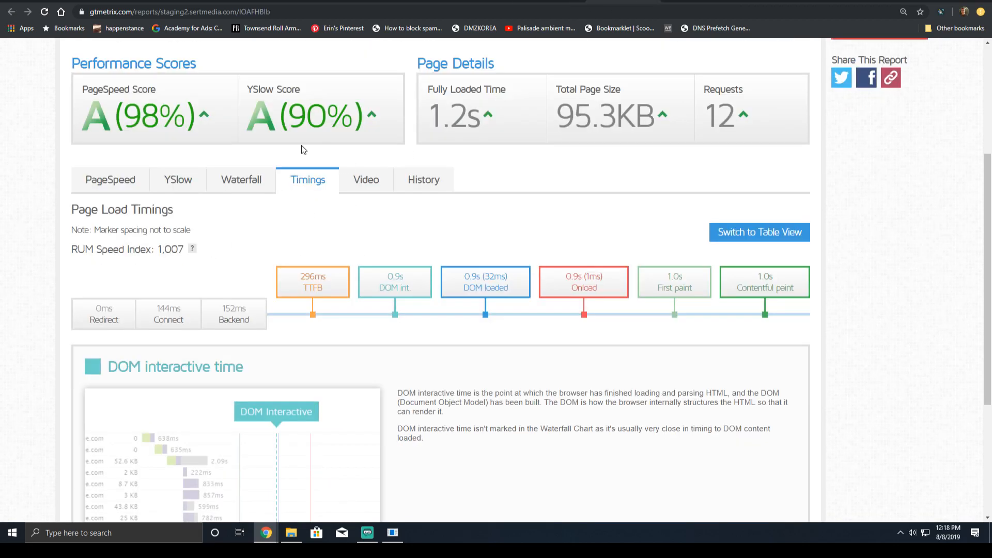
# - Compare the waterfall charts of the Social Warfare and AddThis GTmetrix reports for the homepage
pyautogui.click(253, 181)
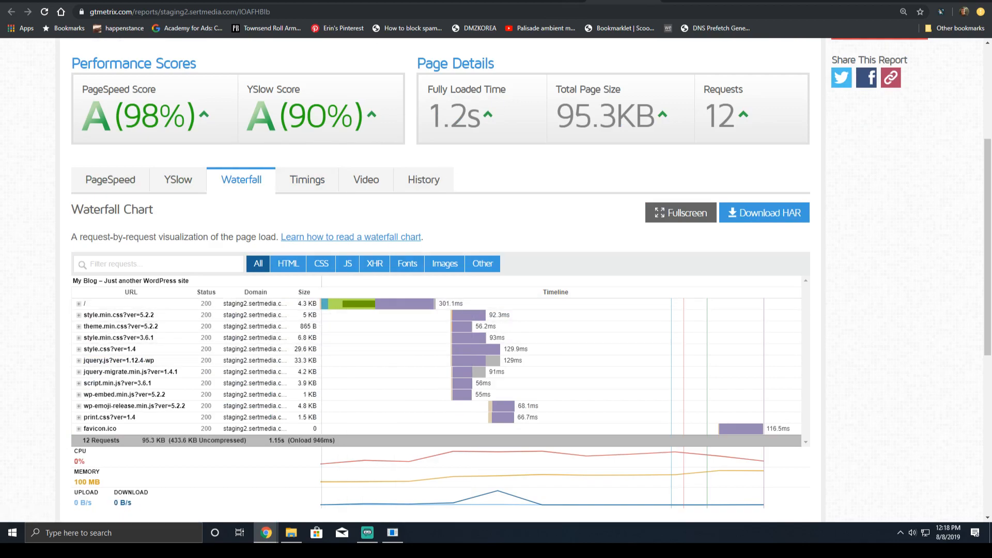
pyautogui.click(553, 1)
pyautogui.click(244, 235)
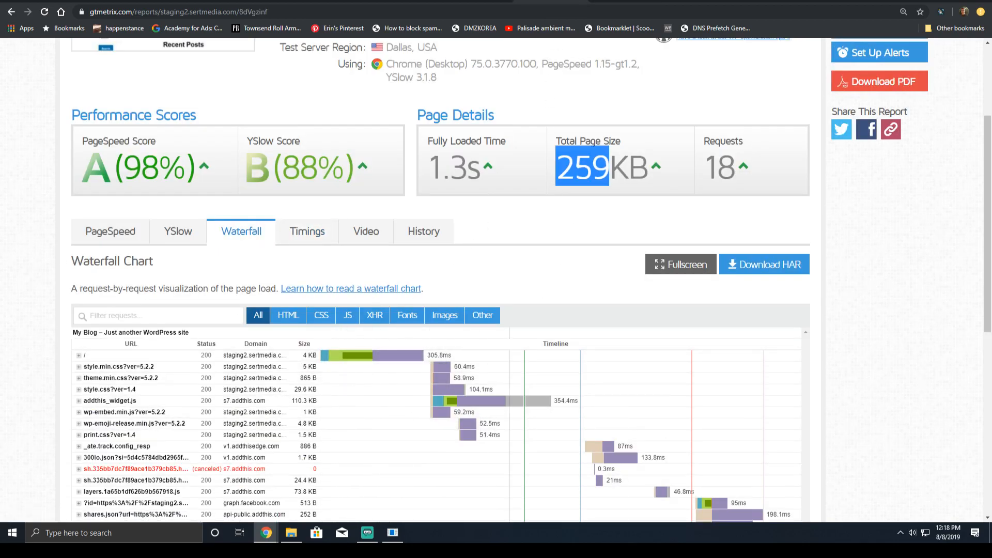
pyautogui.click(607, 1)
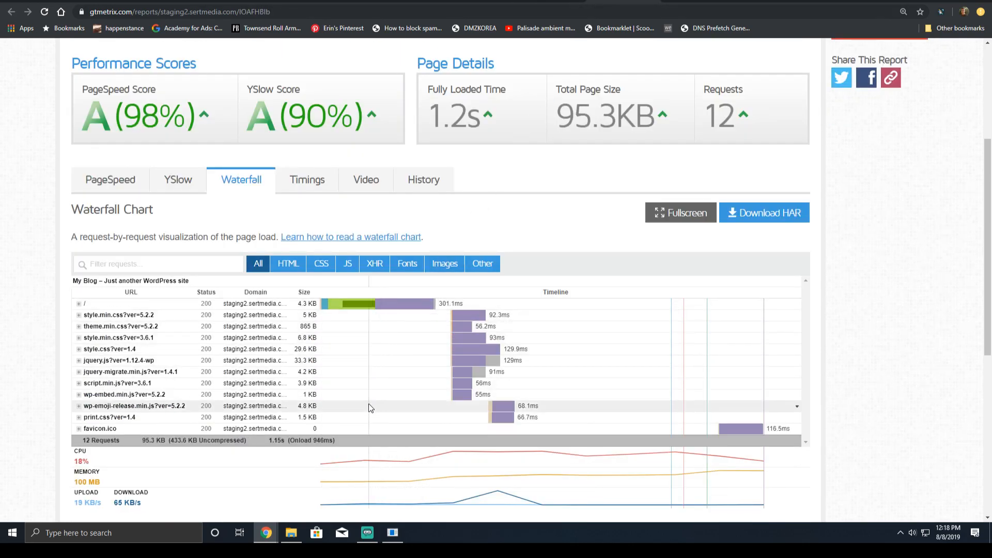
pyautogui.scroll(4, 594, 206)
# - Reactivate the Social Warfare plugin on the staging site and re-test the homepage in GTmetrix
pyautogui.click(111, 2)
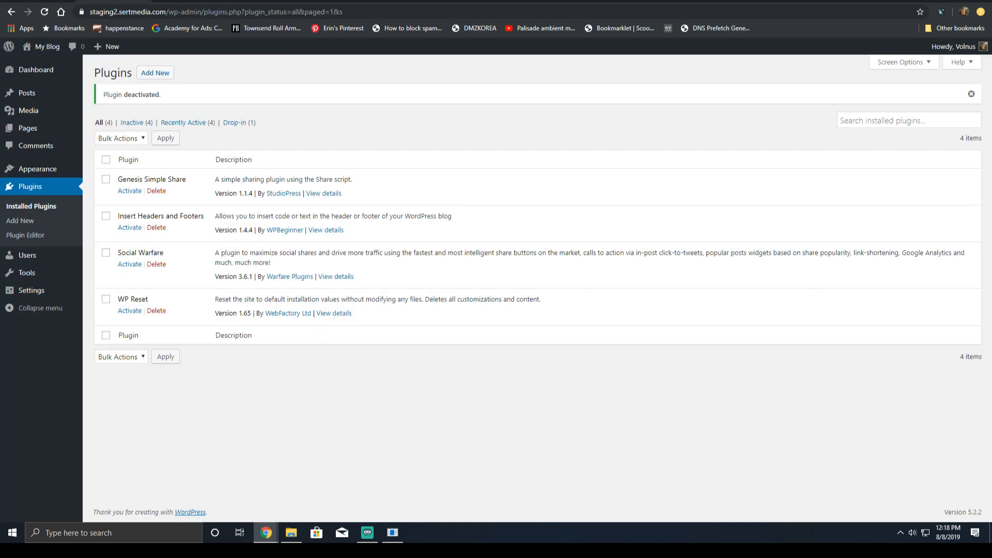
pyautogui.click(130, 264)
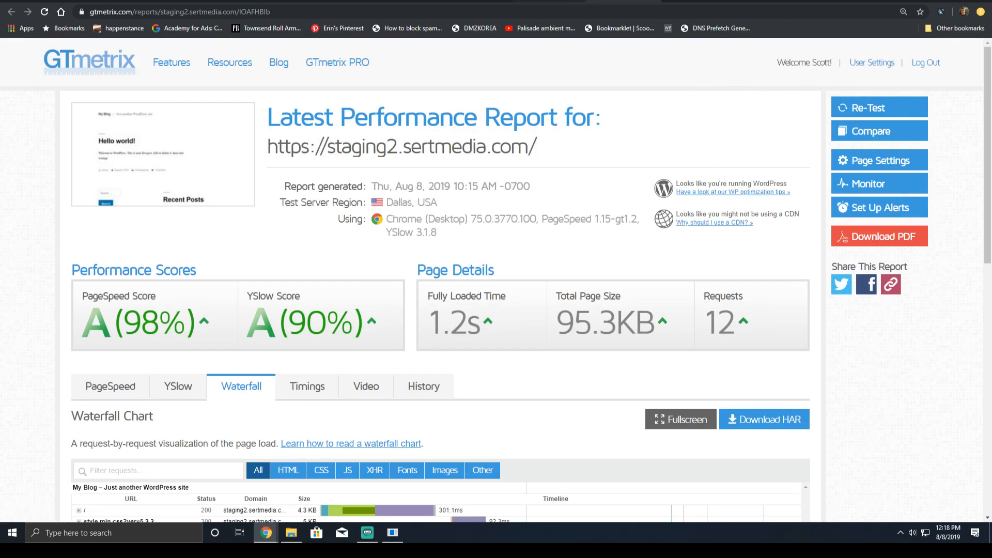
pyautogui.click(849, 108)
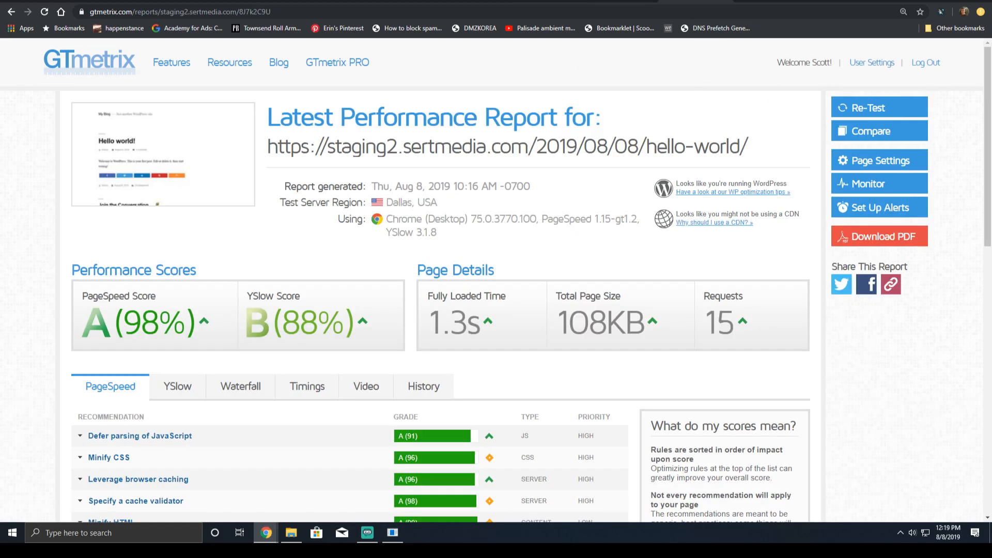
# - Duplicate the Pingdom results tab and rerun the homepage speed test from North America - USA - Washington D.C
pyautogui.click(749, 0)
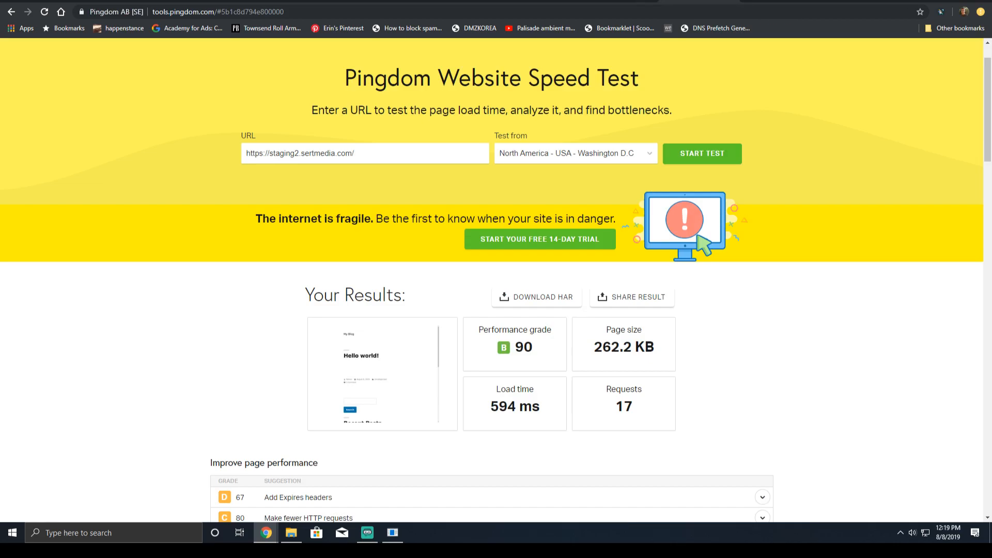
pyautogui.rightClick(742, 2)
pyautogui.click(741, 23)
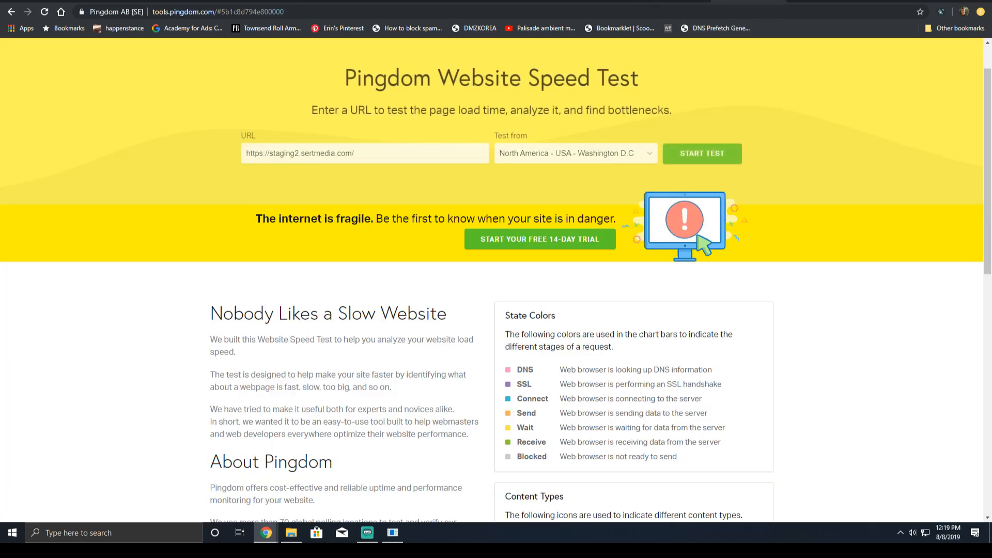
pyautogui.click(715, 153)
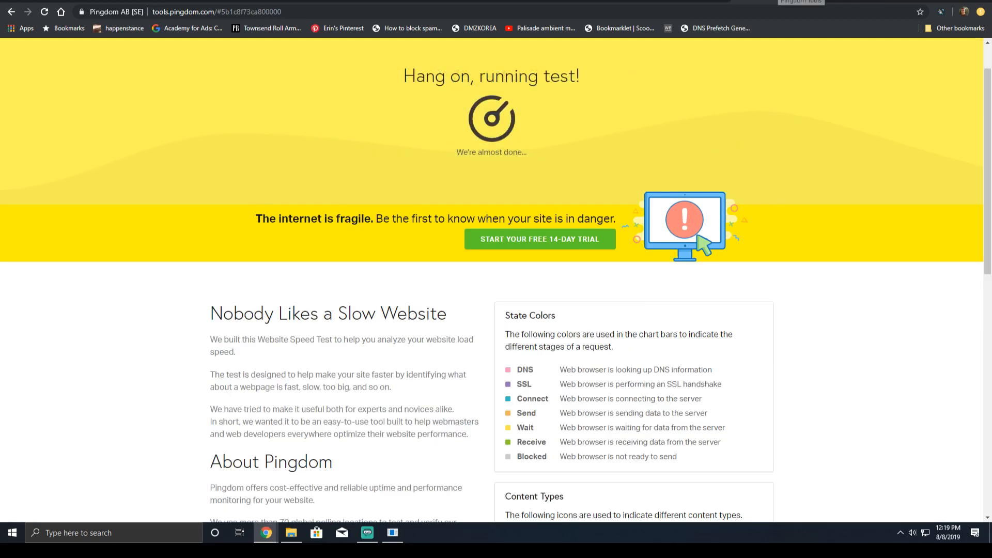
pyautogui.click(836, 2)
pyautogui.rightClick(837, 4)
pyautogui.click(877, 24)
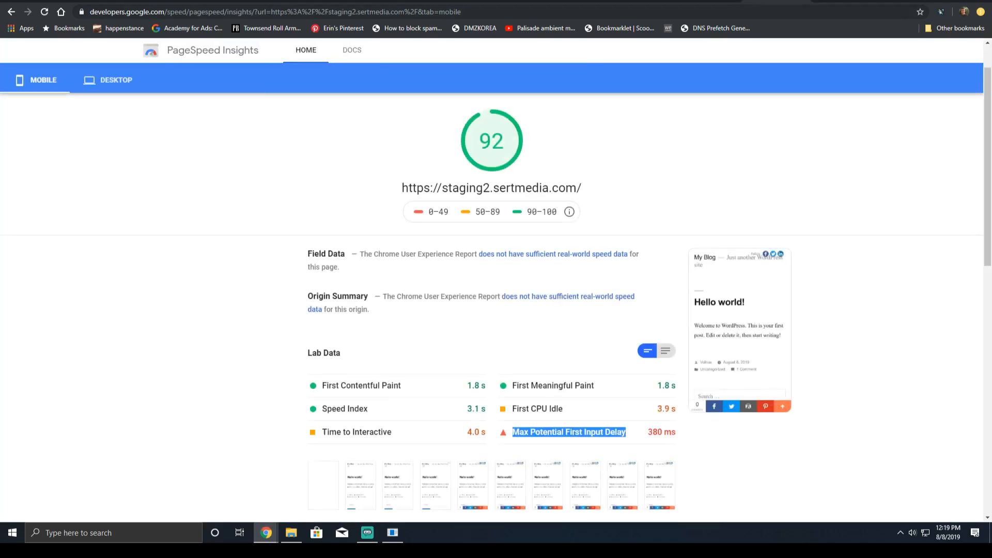
pyautogui.click(841, 3)
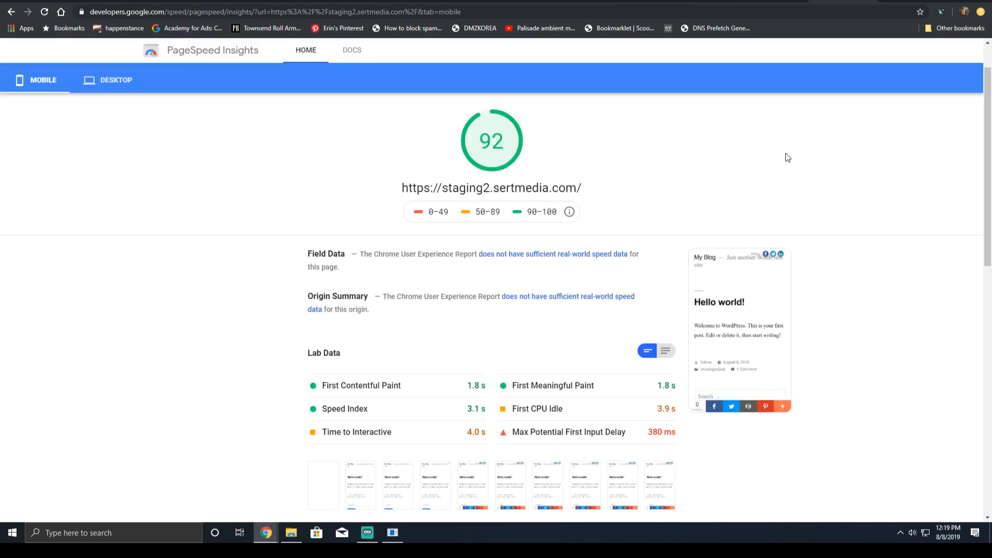
pyautogui.scroll(1, 724, 165)
pyautogui.click(695, 90)
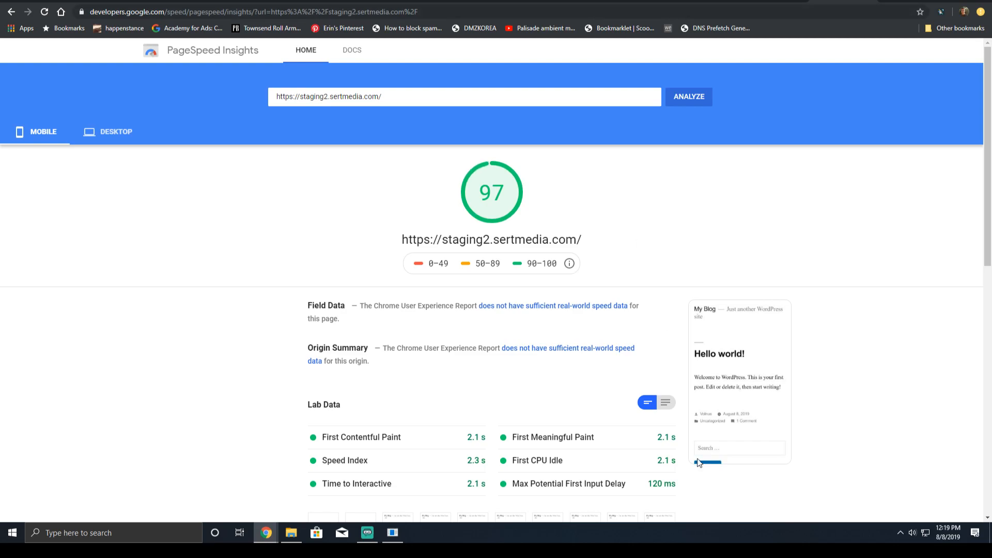
# - Examine the new GTmetrix report's fully loaded time and waterfall chart, expanding the favicon.ico request's headers
pyautogui.click(722, 2)
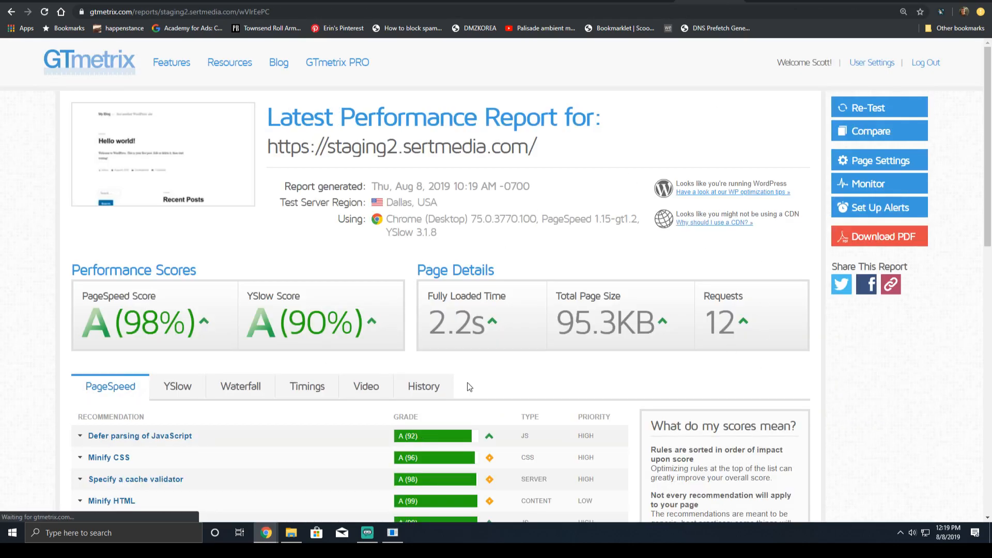
pyautogui.moveTo(426, 324); pyautogui.dragTo(487, 323)
pyautogui.scroll(-4, 259, 288)
pyautogui.click(248, 181)
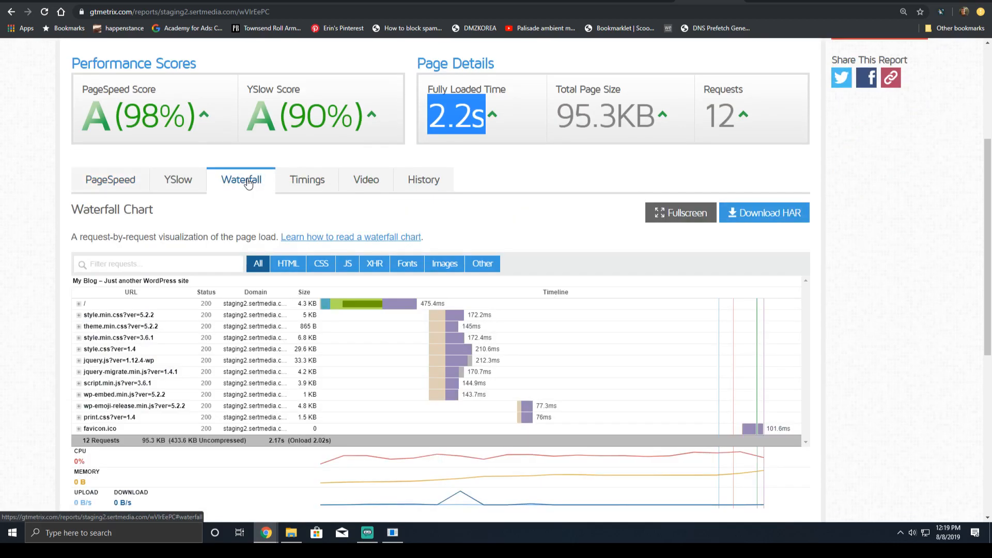
pyautogui.scroll(-2, 248, 182)
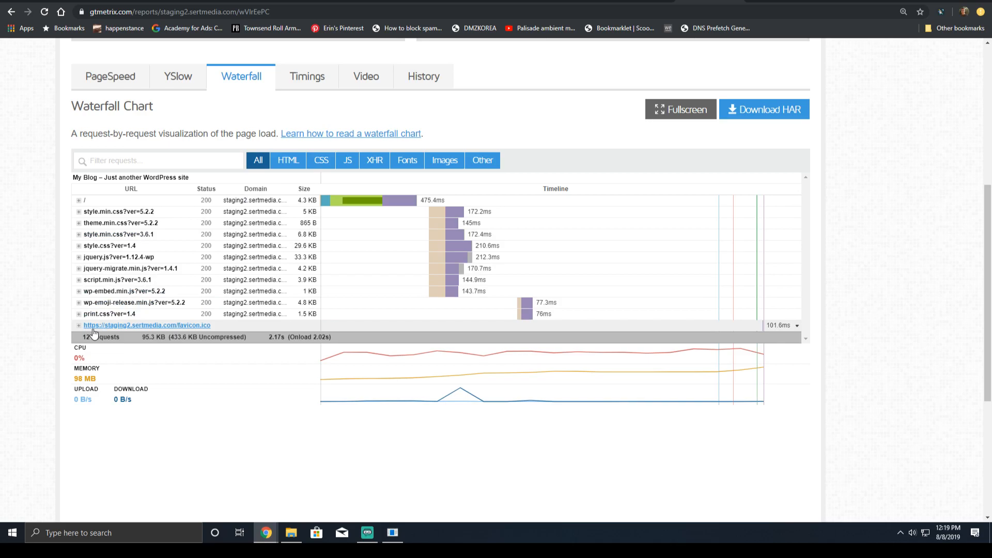
pyautogui.scroll(-1, 93, 333)
pyautogui.click(168, 276)
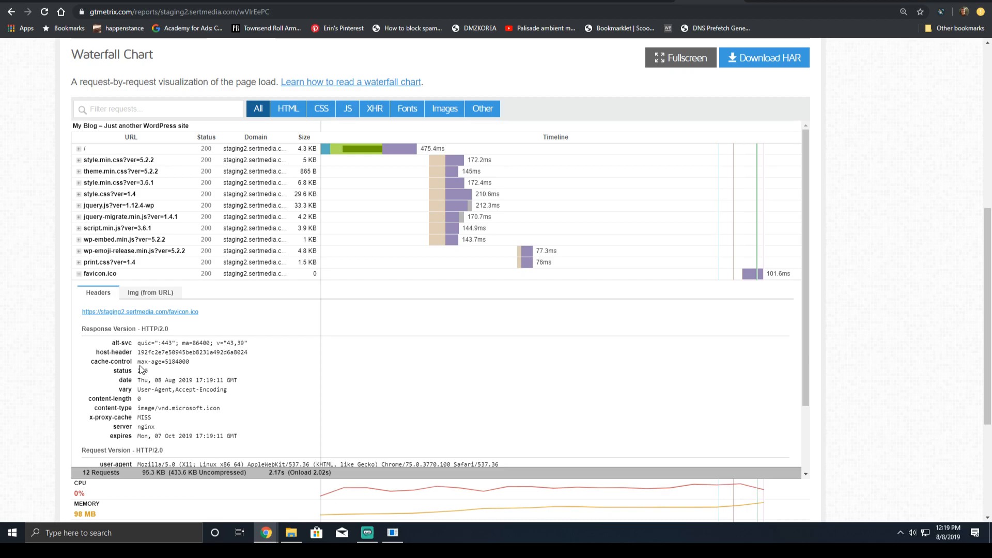
pyautogui.moveTo(527, 263)
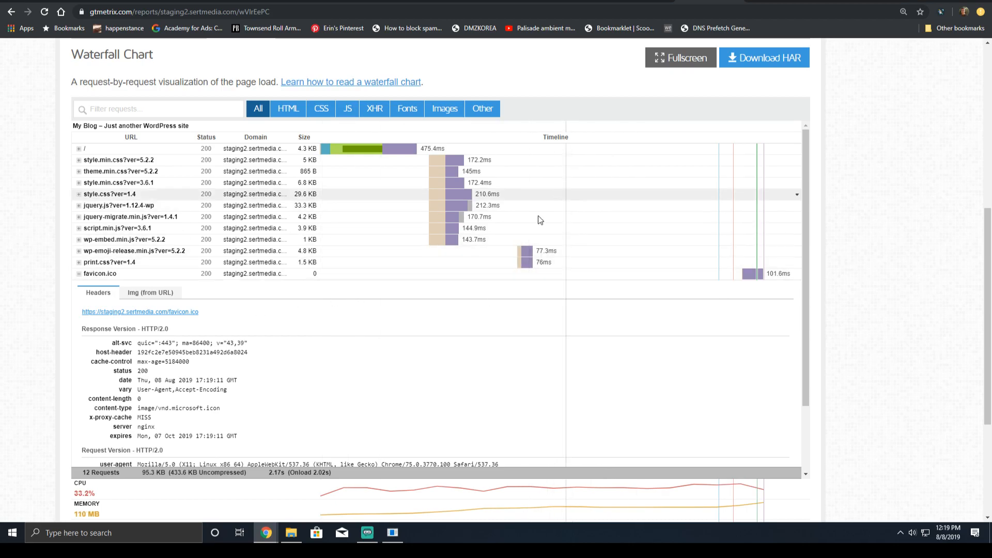
# - Check the new GTmetrix report's page load timings, including first paint and onload, and re-test the homepage
pyautogui.scroll(4, 567, 169)
pyautogui.click(332, 187)
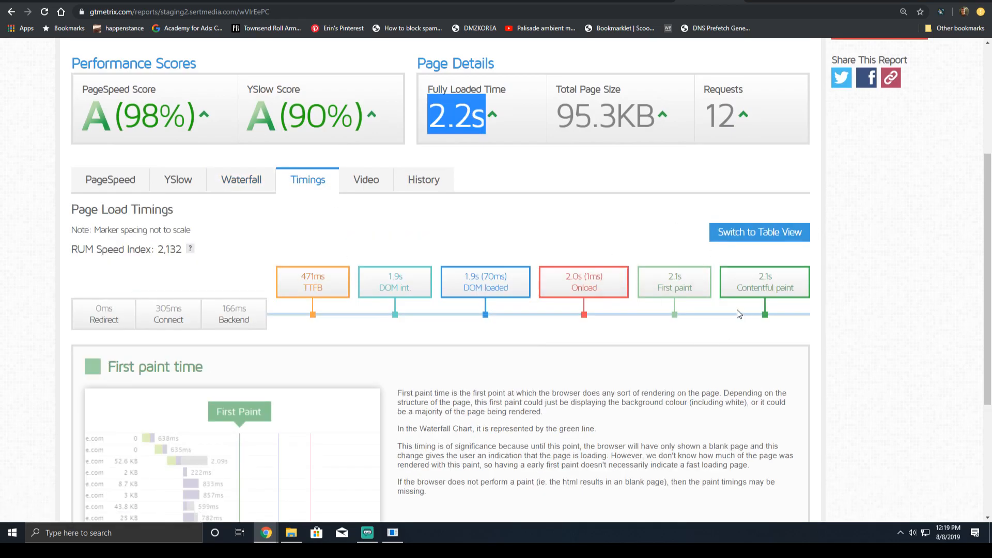
pyautogui.scroll(3, 668, 184)
pyautogui.scroll(-4, 624, 304)
pyautogui.scroll(5, 620, 155)
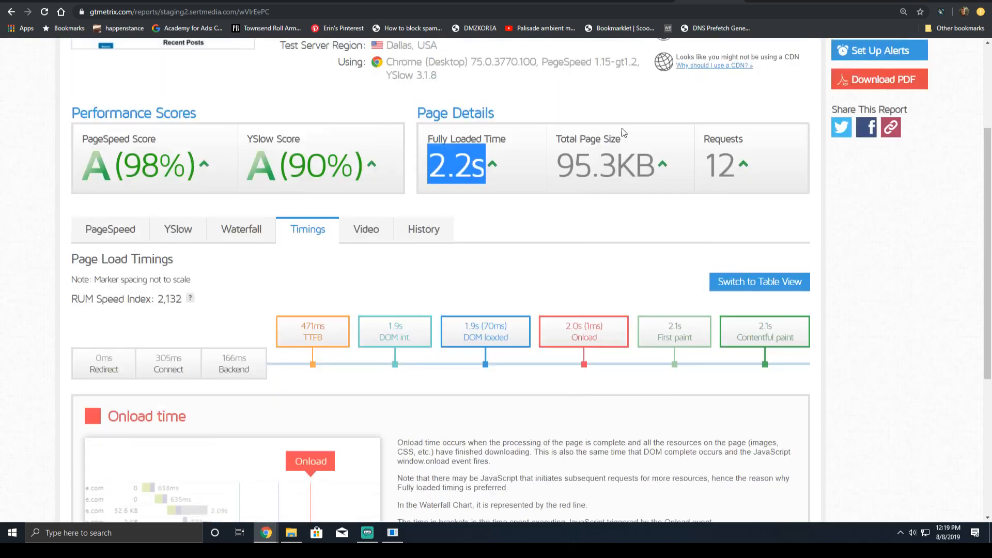
pyautogui.click(870, 106)
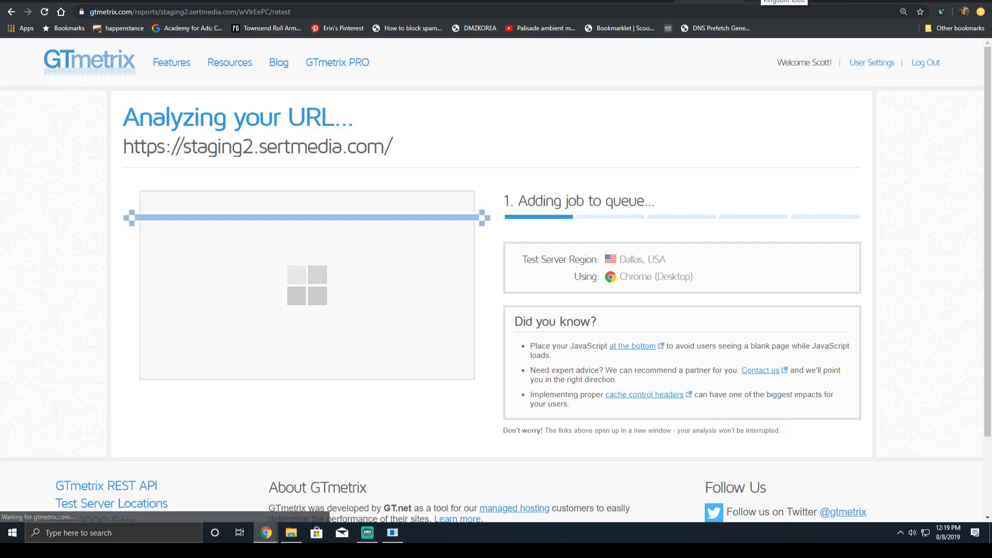
# - Check the homepage's new Pingdom results and open the earlier GTmetrix report without share buttons for comparison
pyautogui.click(770, 3)
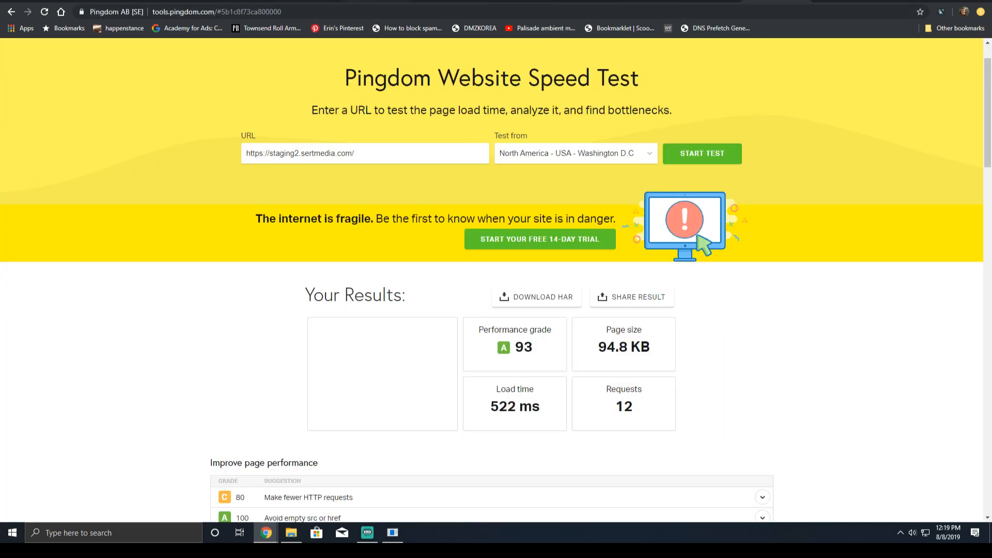
pyautogui.click(306, 1)
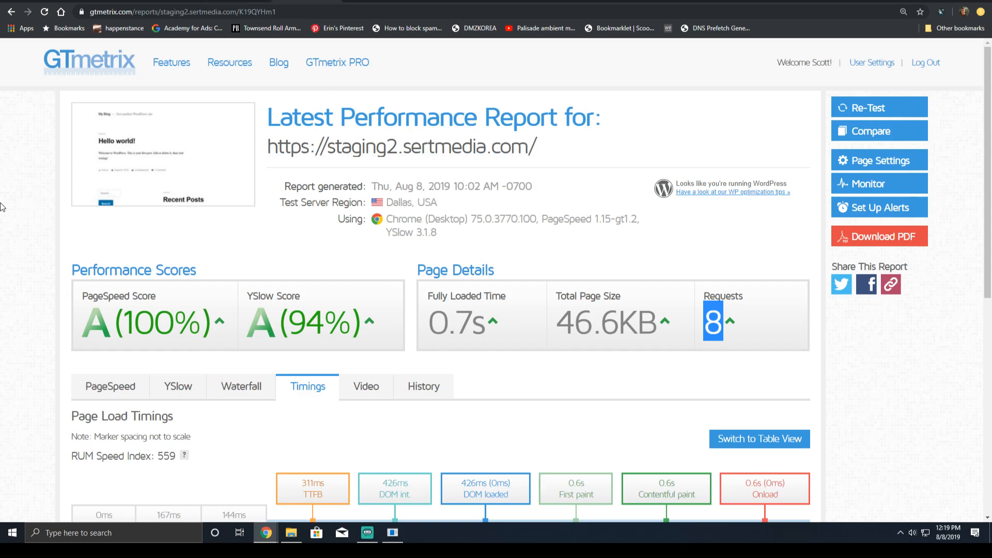
# - Examine the page load timings and the waterfall chart in the GTmetrix report without share buttons
pyautogui.scroll(-2, 190, 254)
pyautogui.scroll(-2, 305, 250)
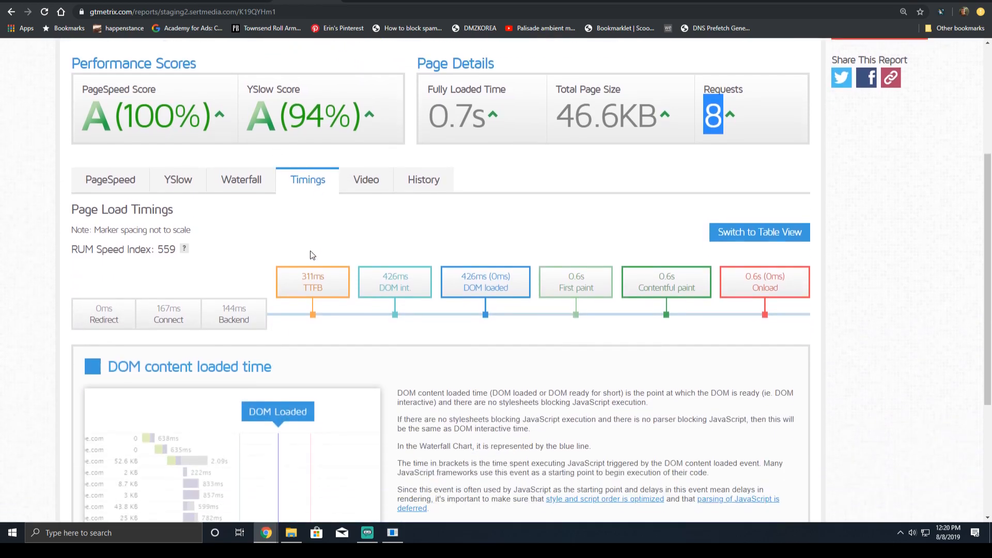
pyautogui.click(244, 185)
pyautogui.scroll(-2, 320, 202)
pyautogui.scroll(1, 445, 201)
pyautogui.scroll(2, 445, 200)
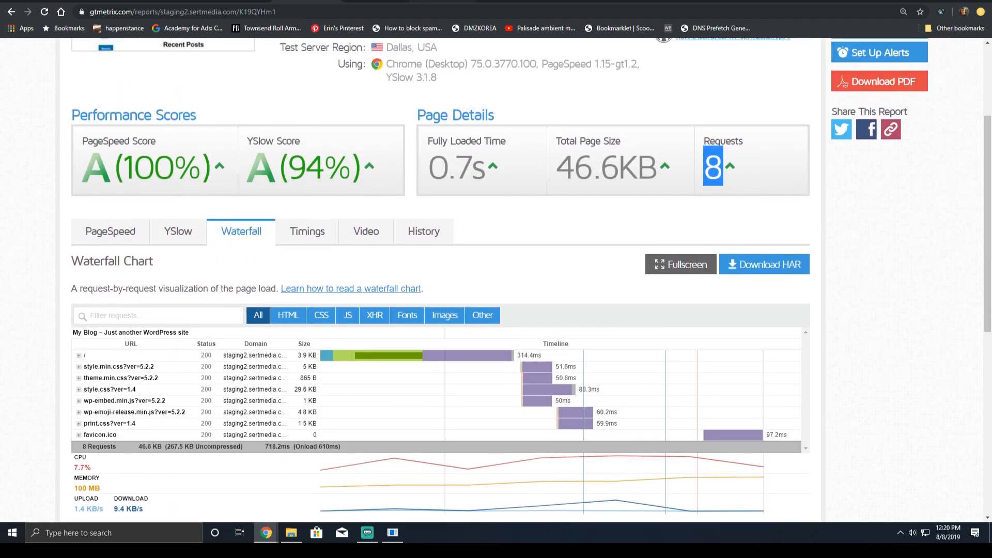
# - Check the Pingdom results and the mobile and desktop PageSpeed Insights scores for the homepage without share buttons
pyautogui.click(391, 0)
pyautogui.scroll(3, 413, 290)
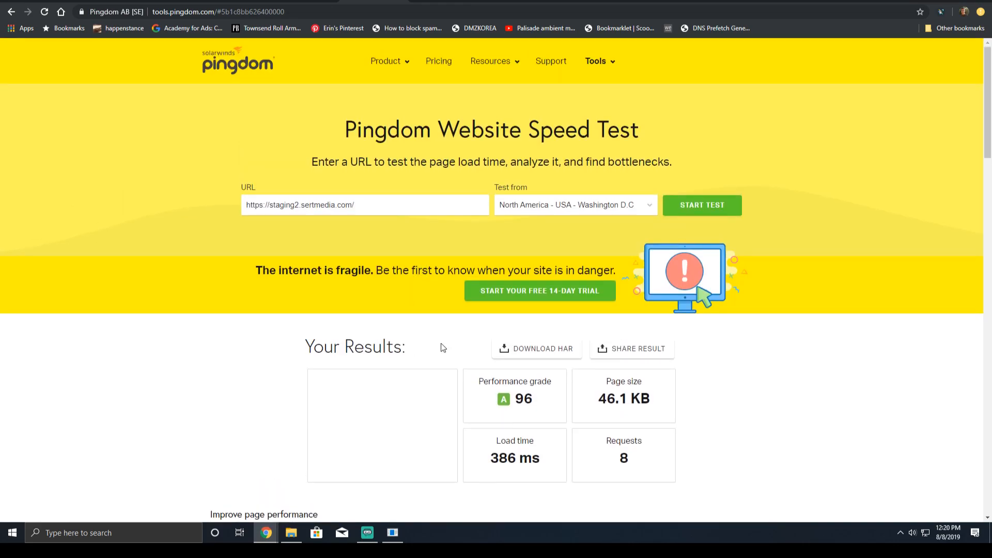
pyautogui.click(320, 1)
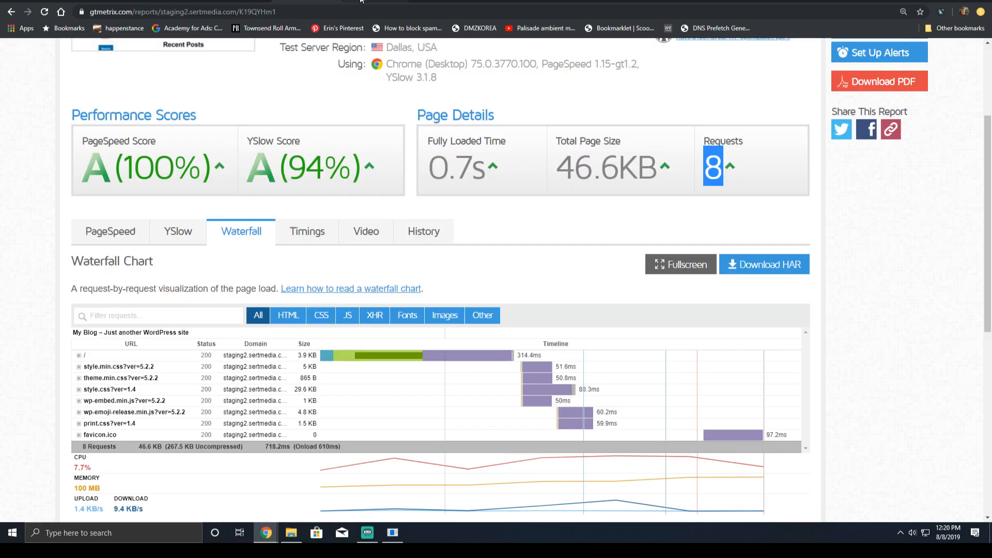
pyautogui.click(395, 1)
pyautogui.click(491, 1)
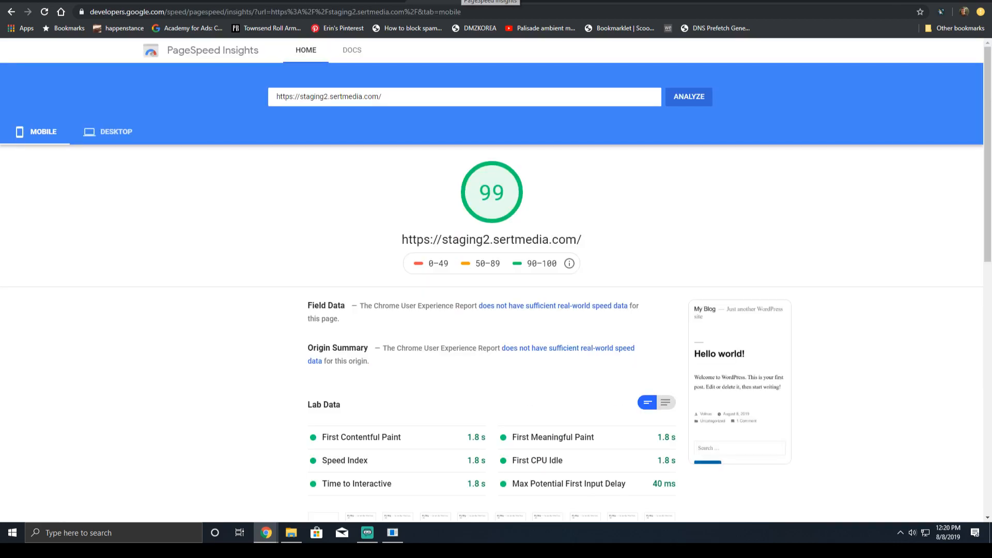
pyautogui.click(110, 132)
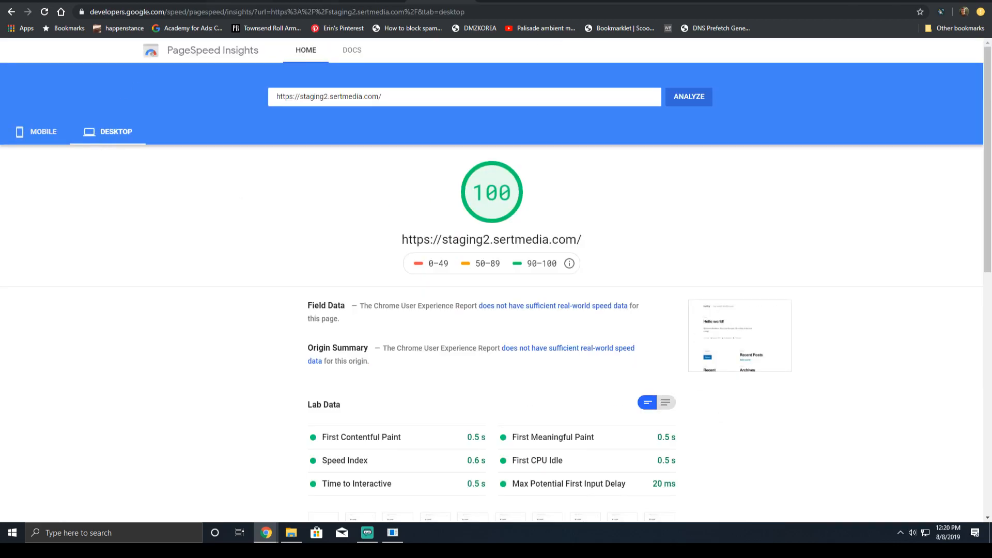
# - Examine the waterfall chart and page load timings in the GTmetrix report for the homepage with AddThis buttons
pyautogui.click(320, 1)
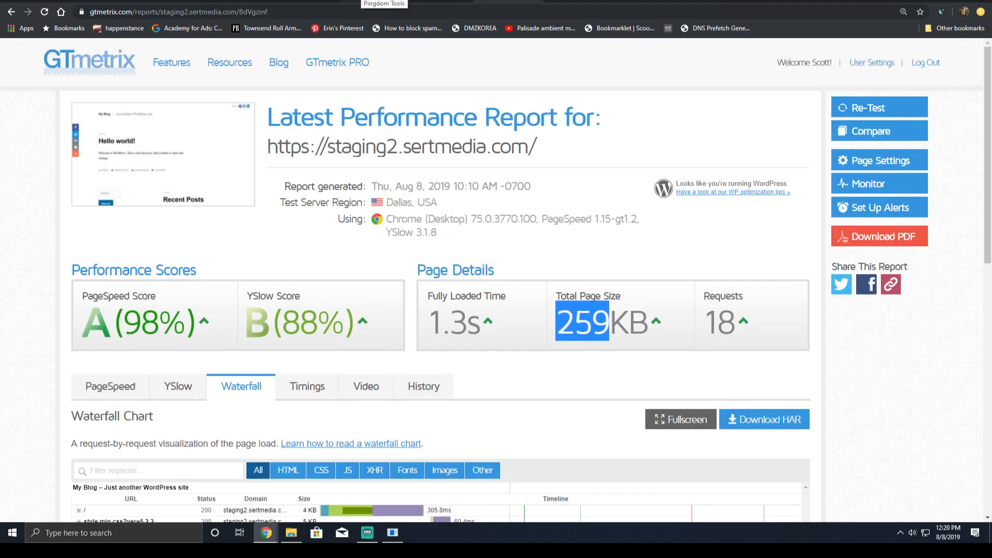
pyautogui.scroll(-6, 484, 270)
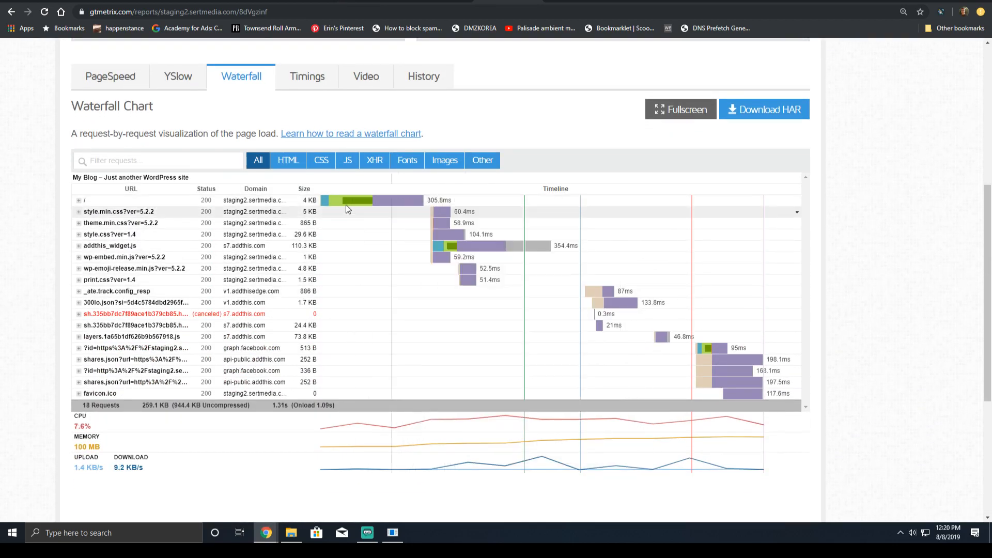
pyautogui.click(306, 76)
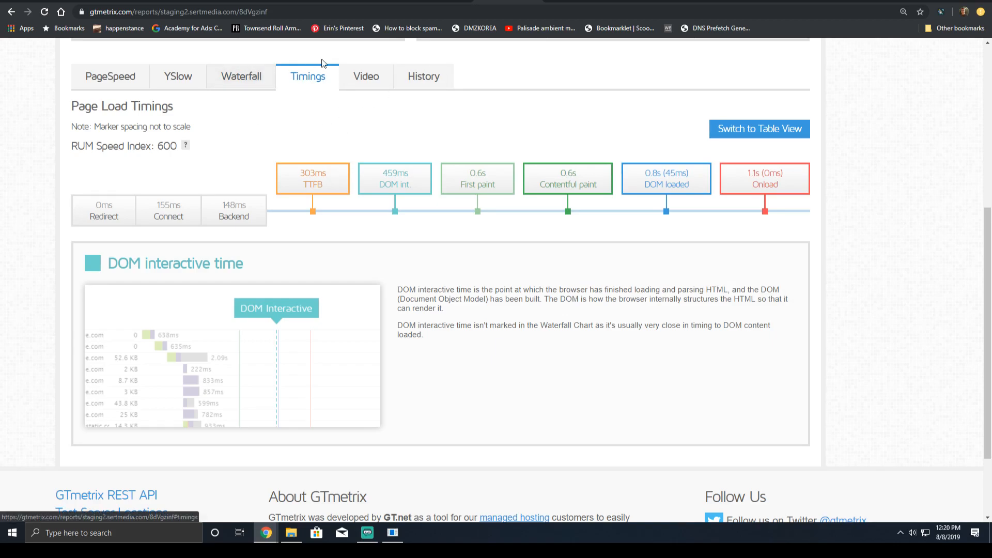
pyautogui.click(262, 82)
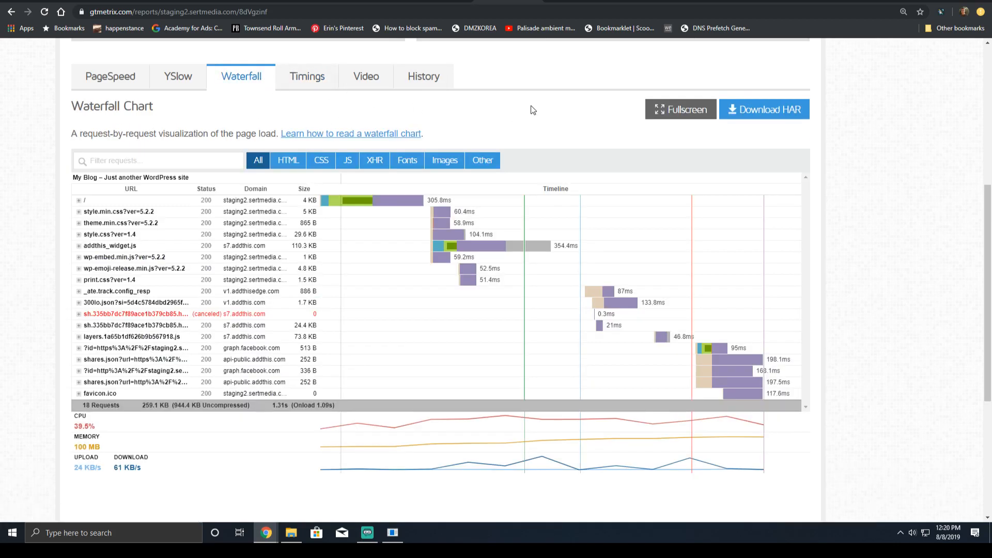
pyautogui.scroll(4, 545, 74)
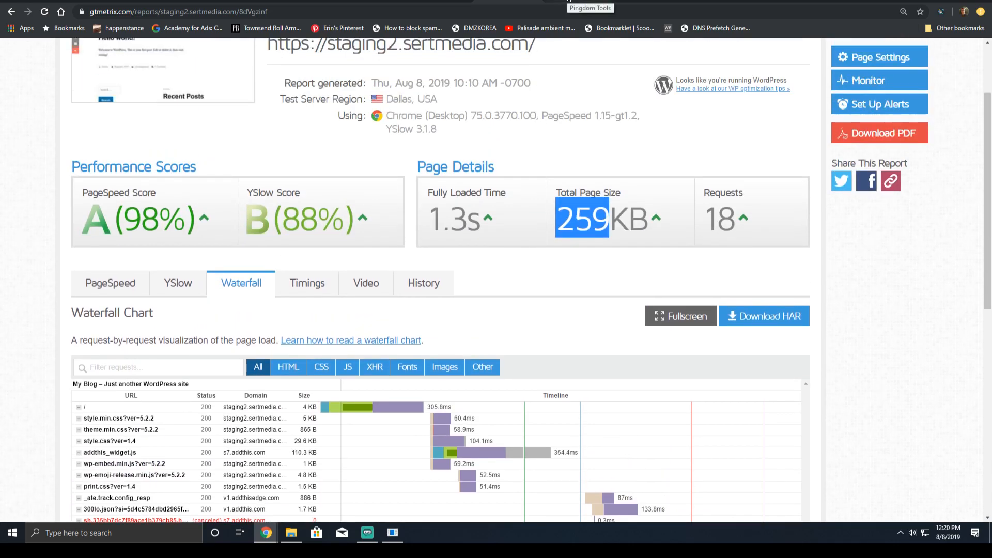
# - Compare the AddThis Pingdom results with those without share buttons, and highlight the AddThis mobile PageSpeed Insights score
pyautogui.click(568, 1)
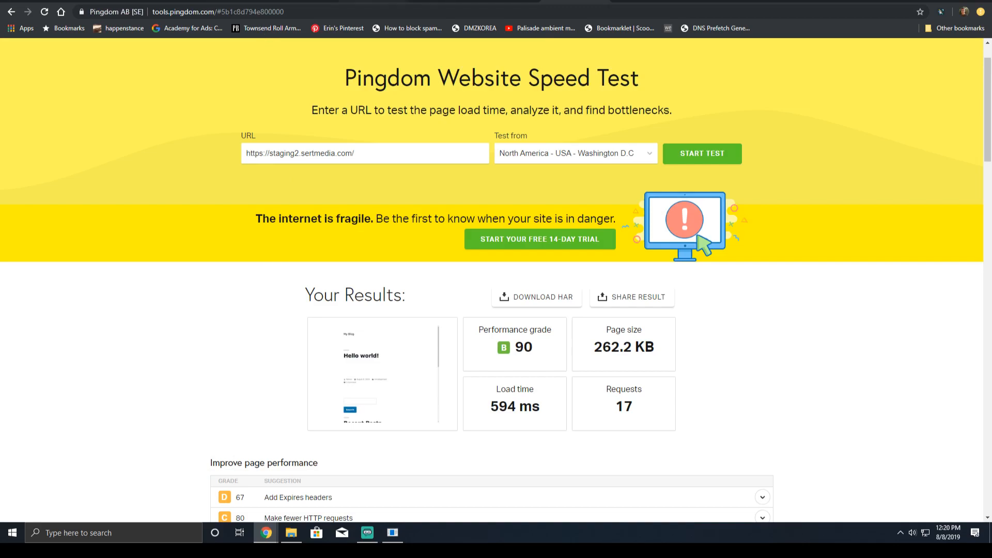
pyautogui.click(373, 1)
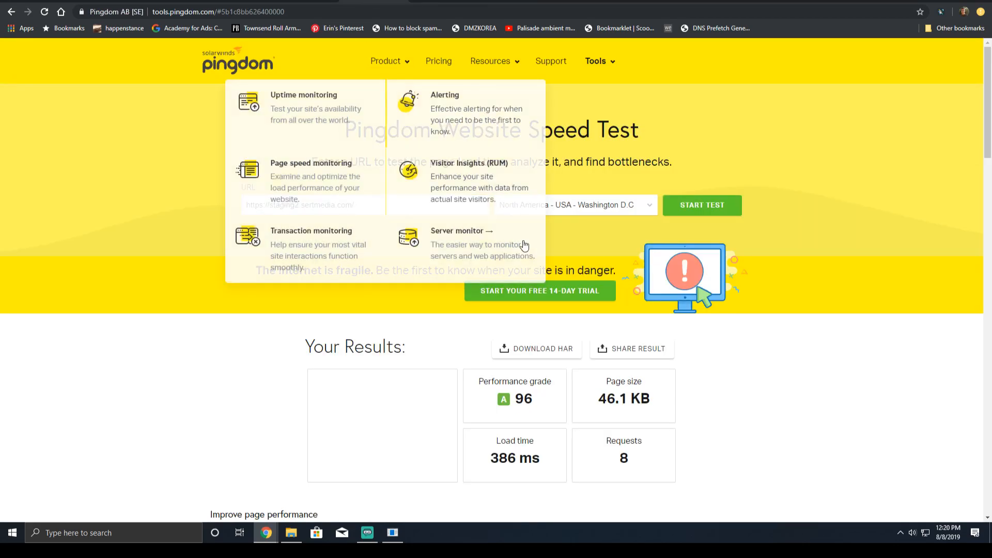
pyautogui.click(573, 1)
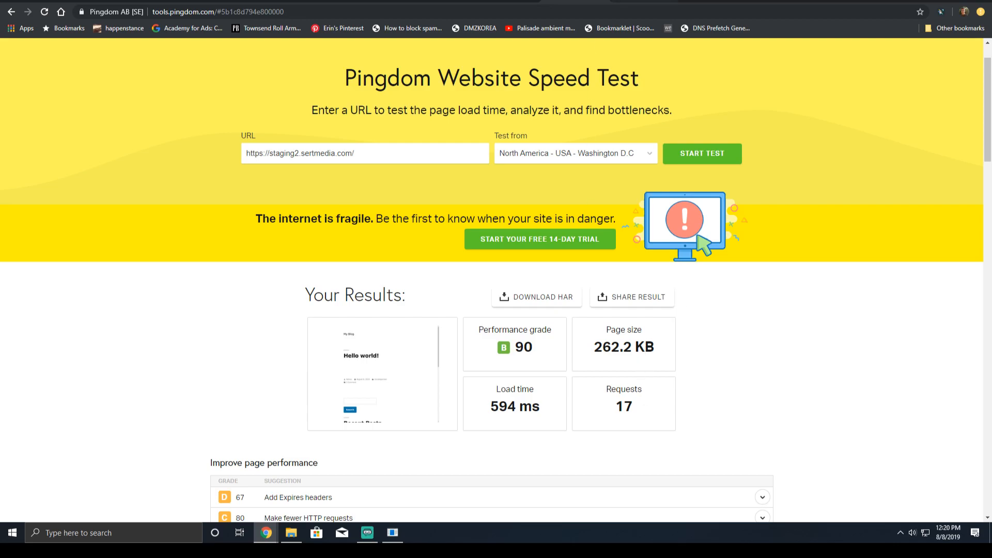
pyautogui.click(645, 1)
pyautogui.scroll(1, 313, 187)
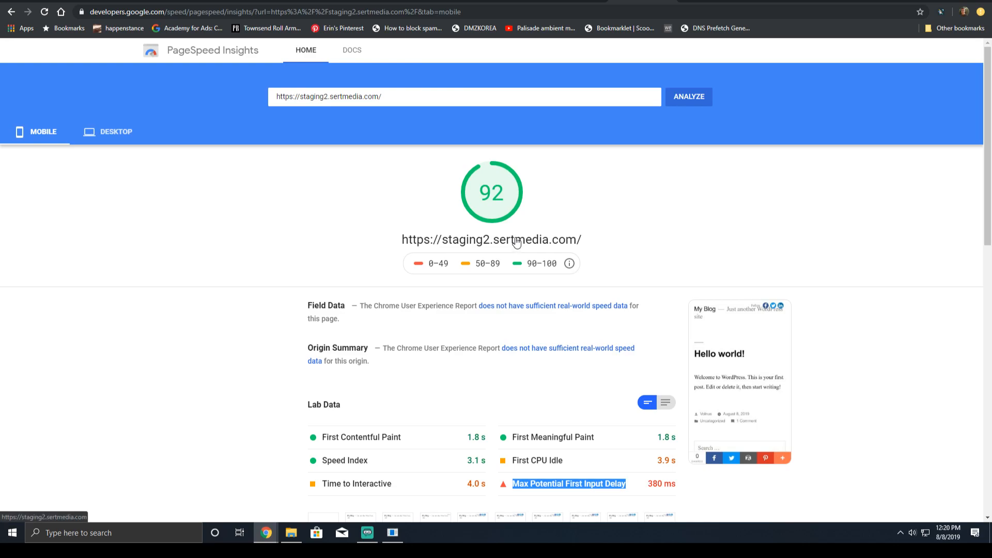
pyautogui.click(508, 202)
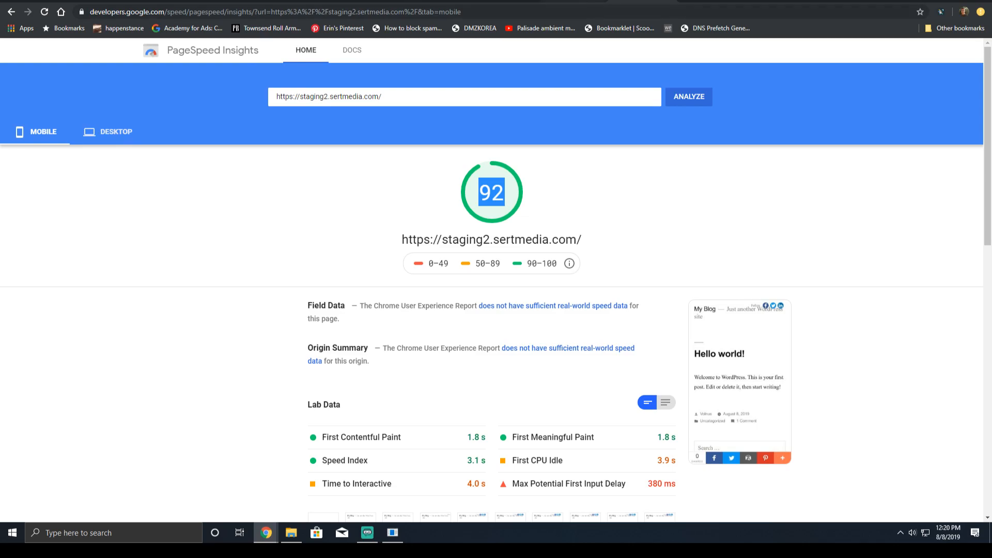
# - Examine the waterfall chart and page load timings in the newest GTmetrix report, generated at 10:19 AM
pyautogui.click(710, 0)
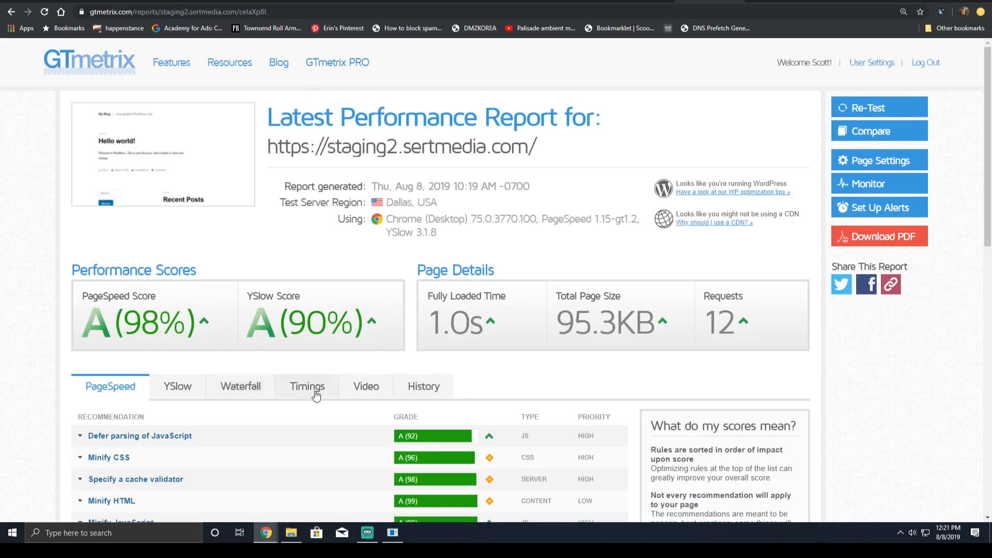
pyautogui.click(252, 392)
pyautogui.scroll(-4, 465, 312)
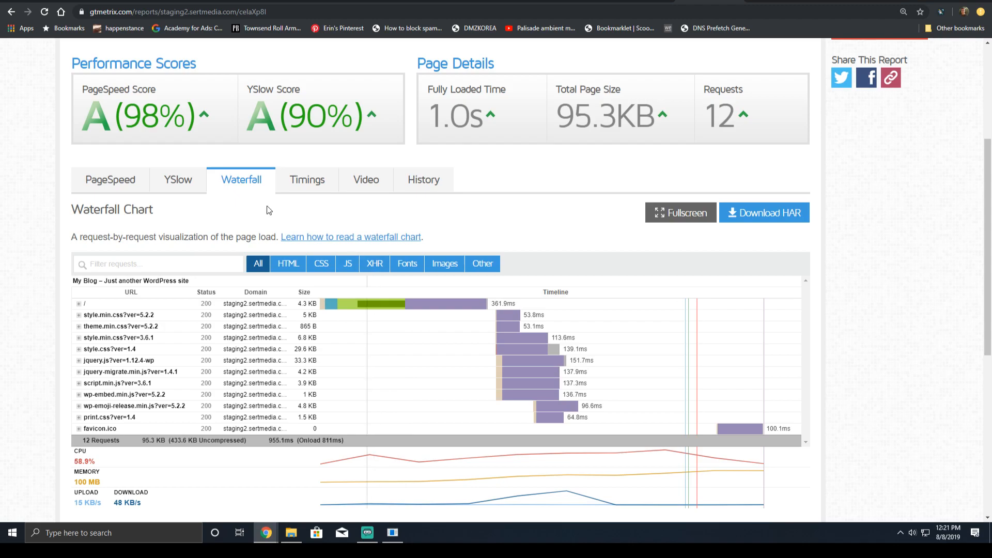
pyautogui.click(300, 177)
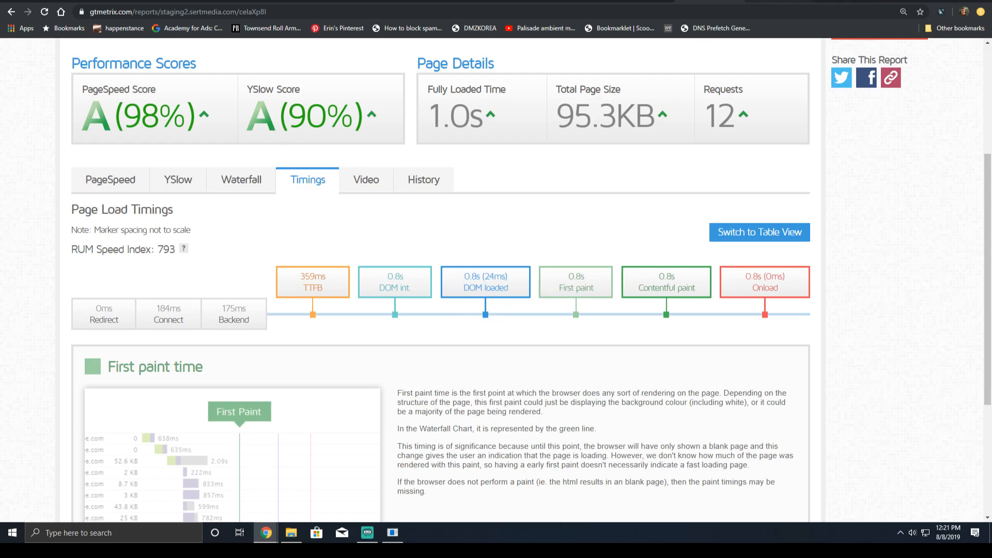
# - Review the newest Pingdom results for the homepage, including performance suggestions, content size by type and file requests
pyautogui.click(771, 0)
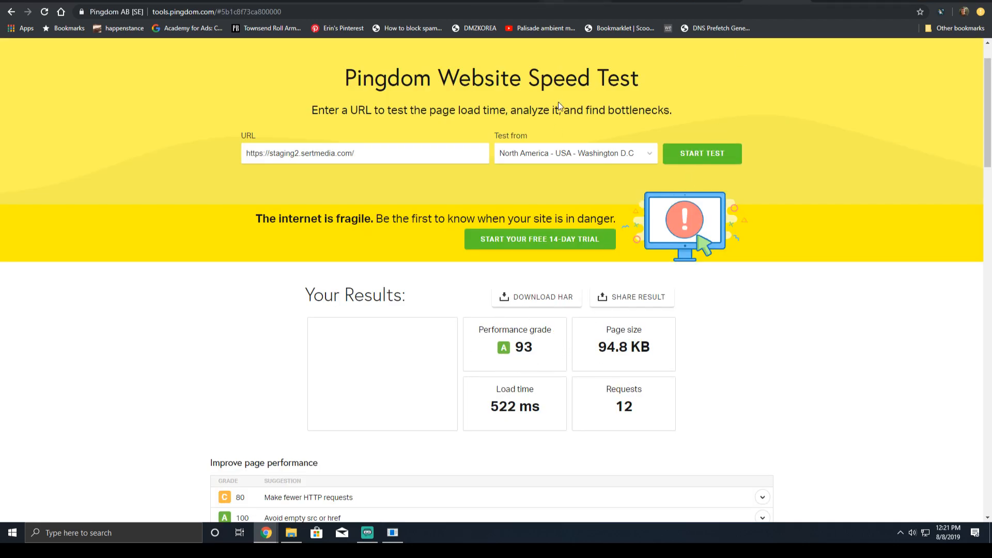
pyautogui.scroll(-13, 420, 279)
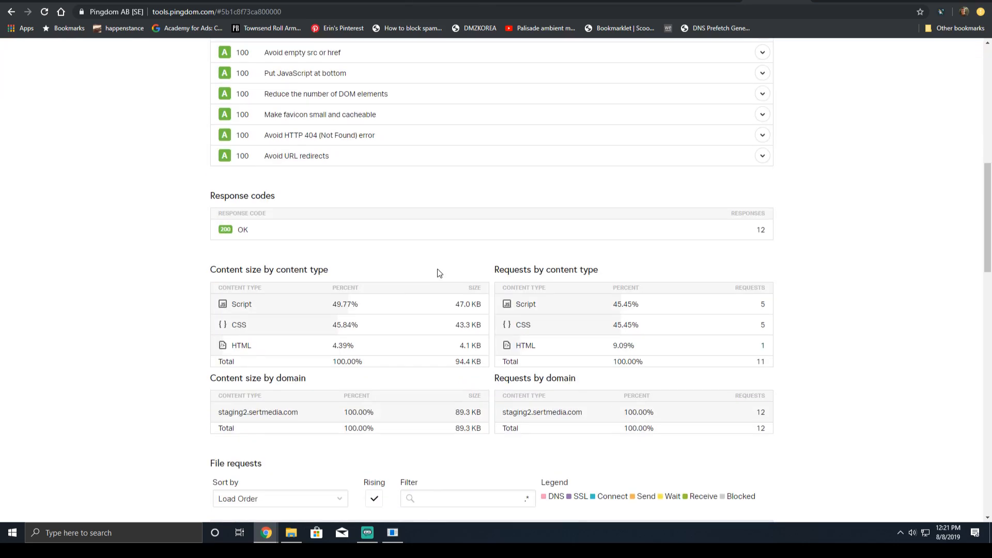
pyautogui.moveTo(626, 335)
pyautogui.scroll(-3, 409, 372)
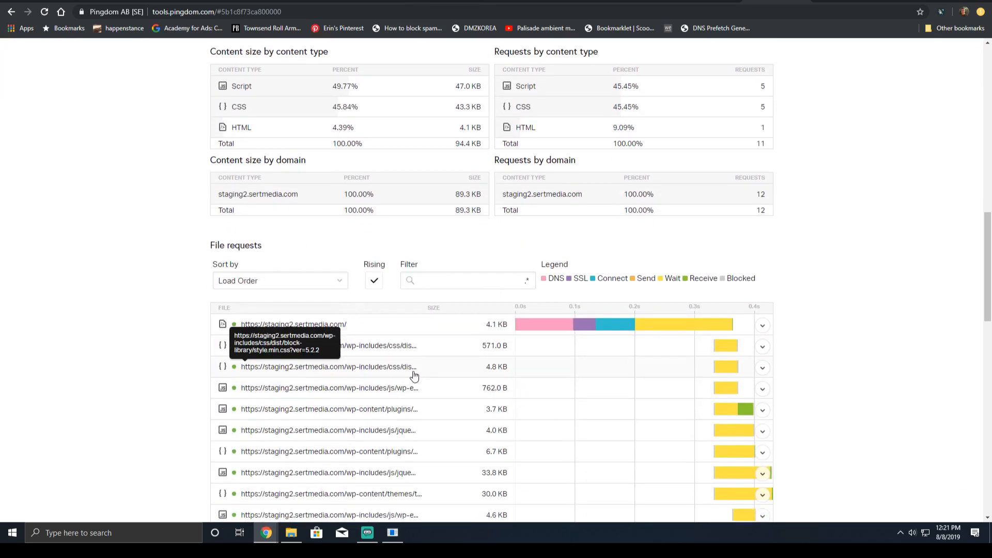
pyautogui.scroll(5, 405, 288)
pyautogui.scroll(10, 350, 171)
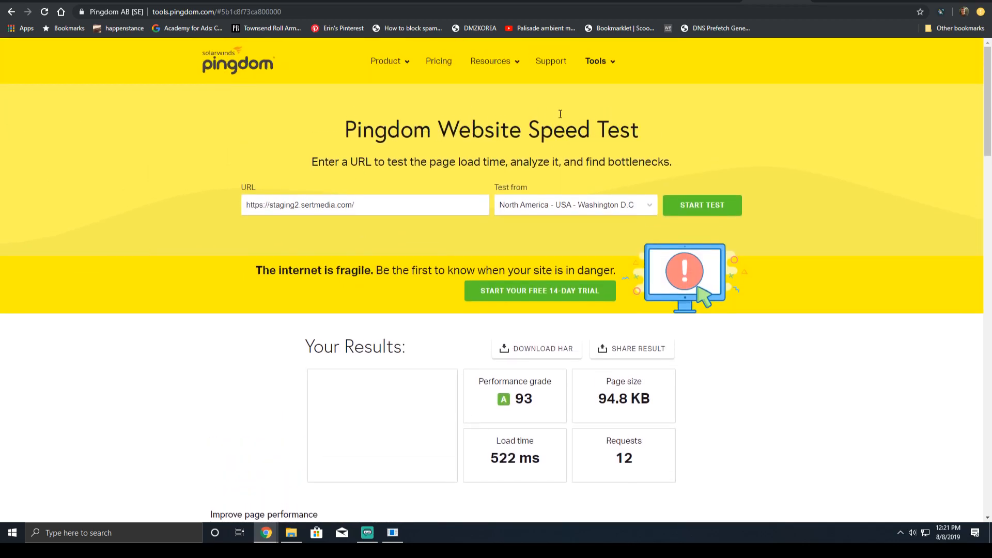
pyautogui.scroll(-4, 674, 274)
pyautogui.scroll(-6, 340, 341)
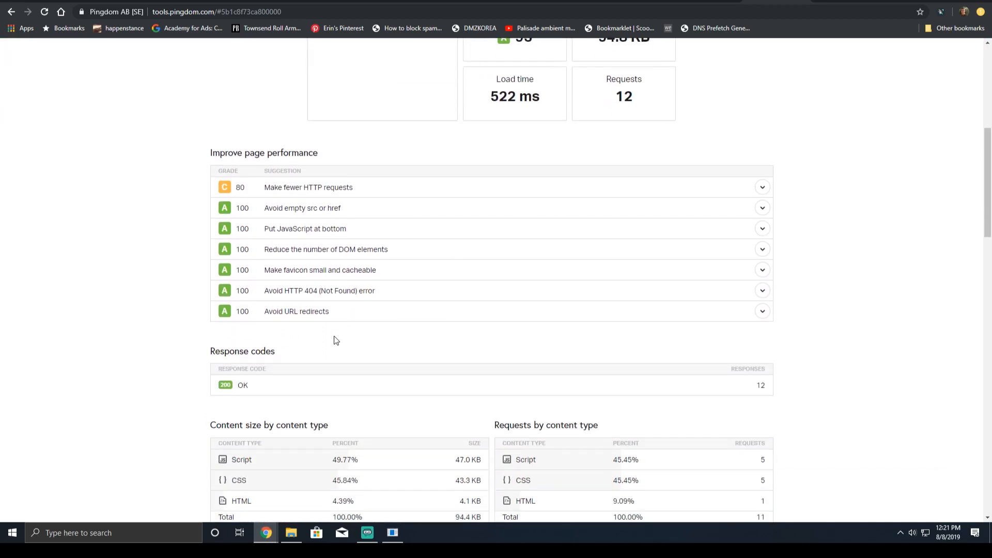
pyautogui.scroll(9, 310, 253)
pyautogui.scroll(-10, 315, 279)
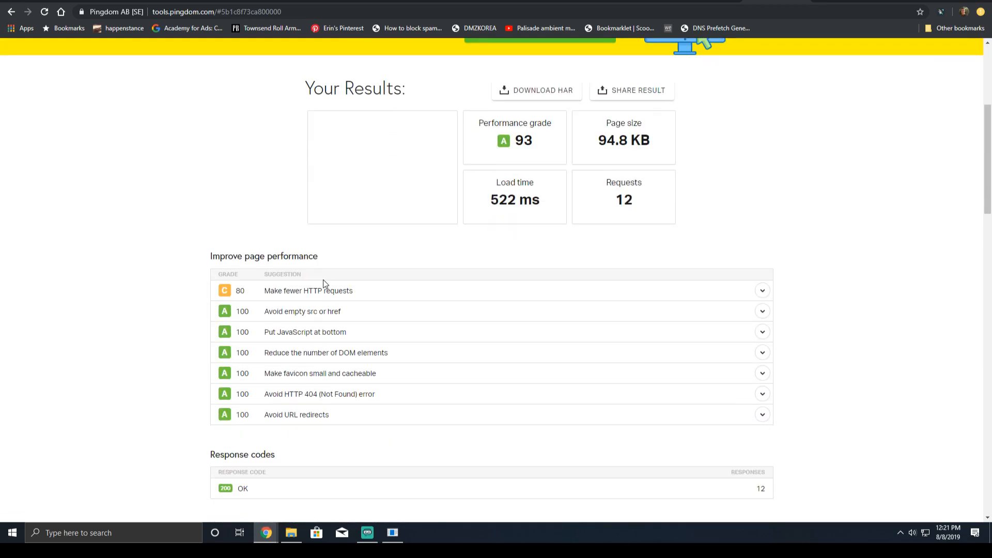
pyautogui.scroll(4, 508, 302)
pyautogui.scroll(-2, 508, 302)
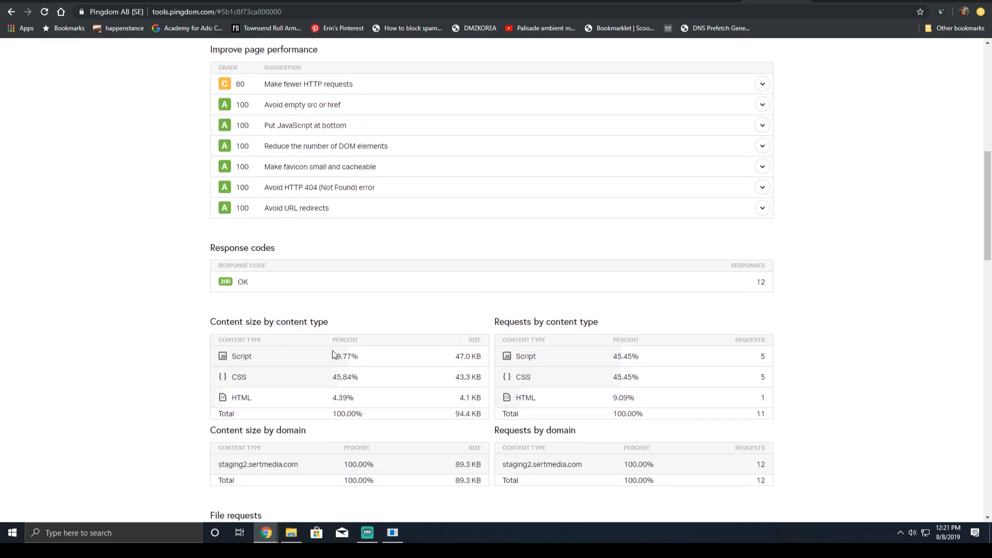
pyautogui.moveTo(330, 349); pyautogui.dragTo(438, 374)
pyautogui.click(438, 374)
# - Review the newest PageSpeed Insights results for mobile and desktop, including lab data, opportunities and diagnostics
pyautogui.click(843, 1)
pyautogui.scroll(-3, 413, 169)
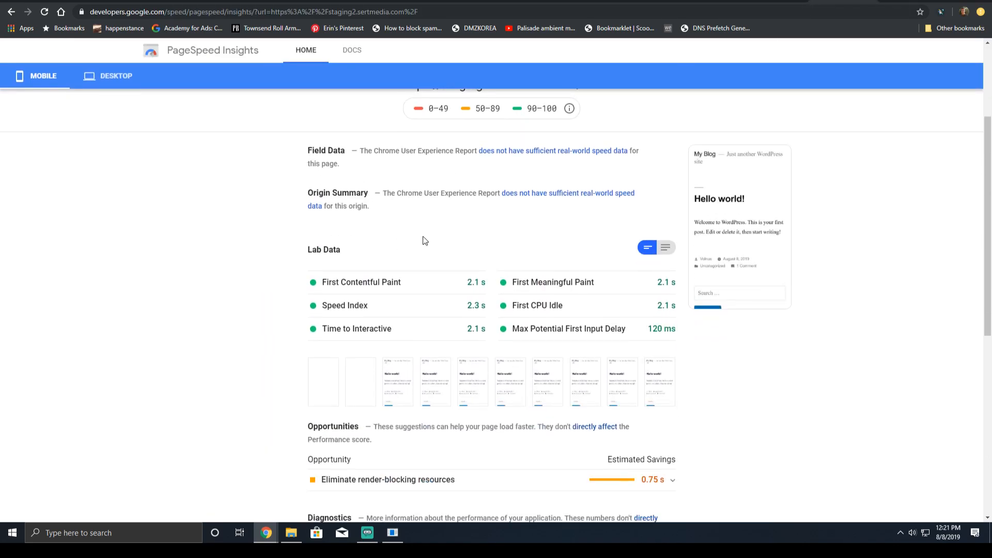
pyautogui.scroll(3, 421, 241)
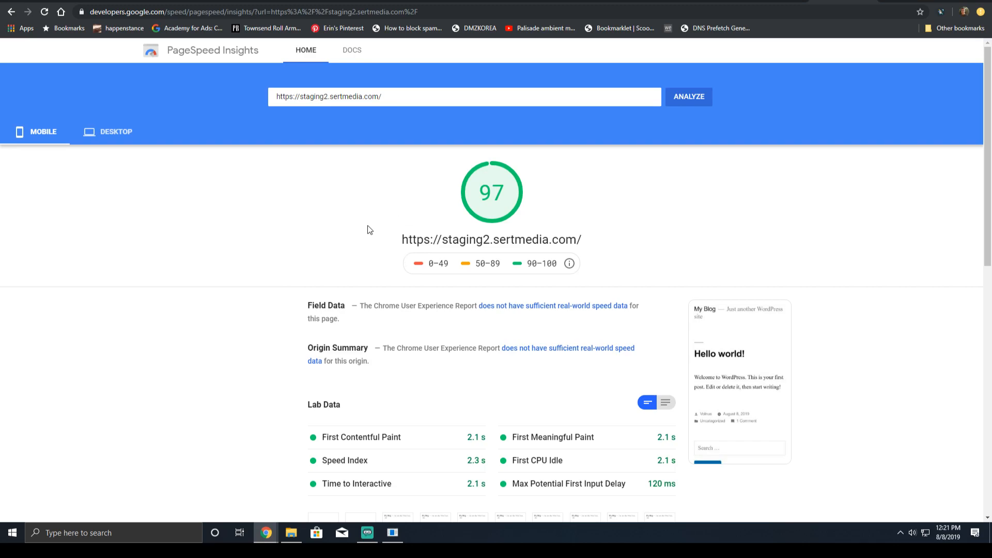
pyautogui.scroll(-5, 421, 135)
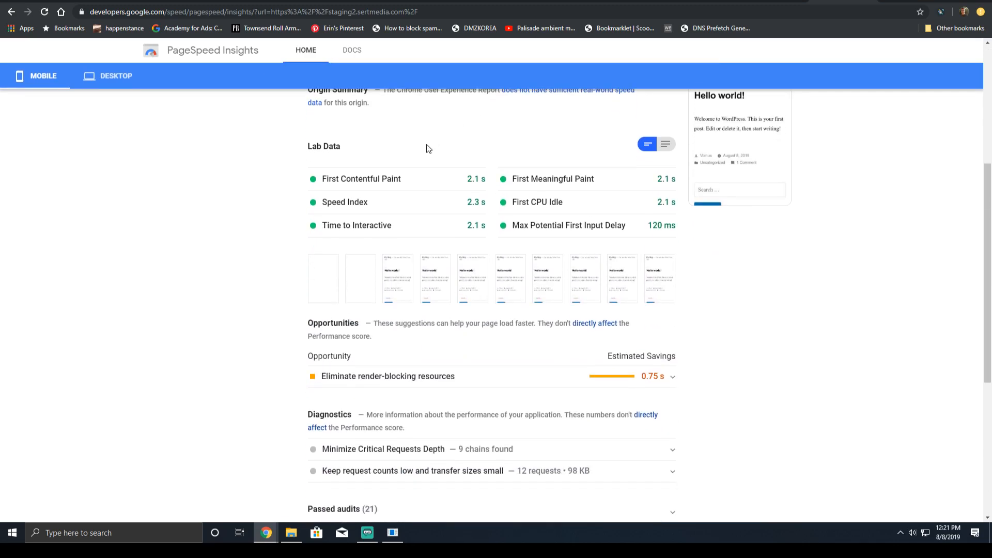
pyautogui.scroll(-5, 428, 143)
pyautogui.scroll(10, 249, 164)
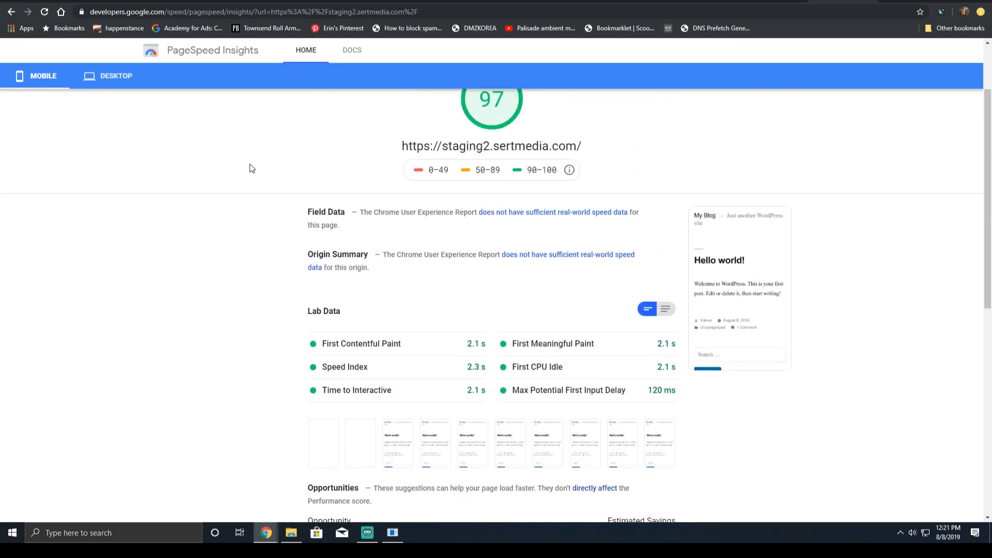
pyautogui.click(119, 76)
pyautogui.scroll(-3, 395, 154)
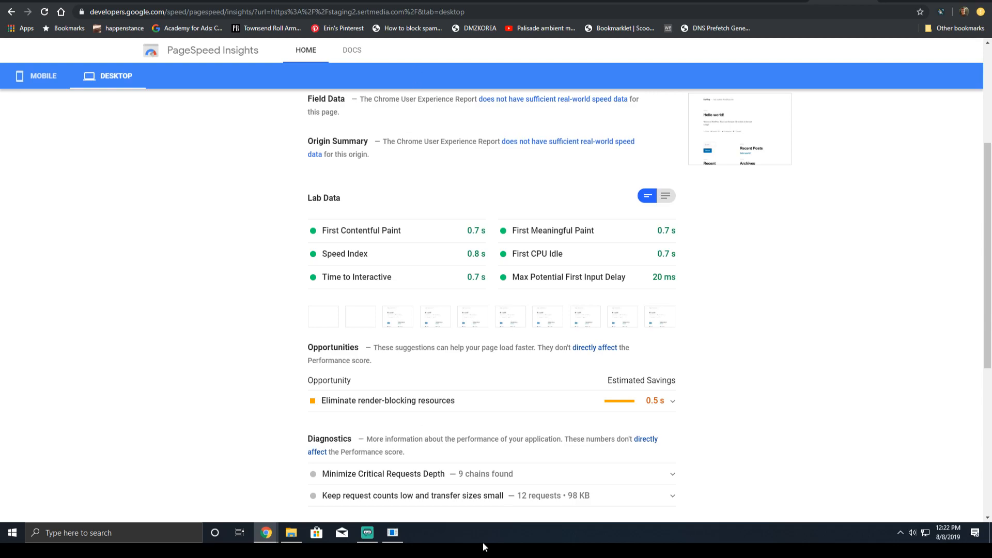
pyautogui.scroll(3, 339, 197)
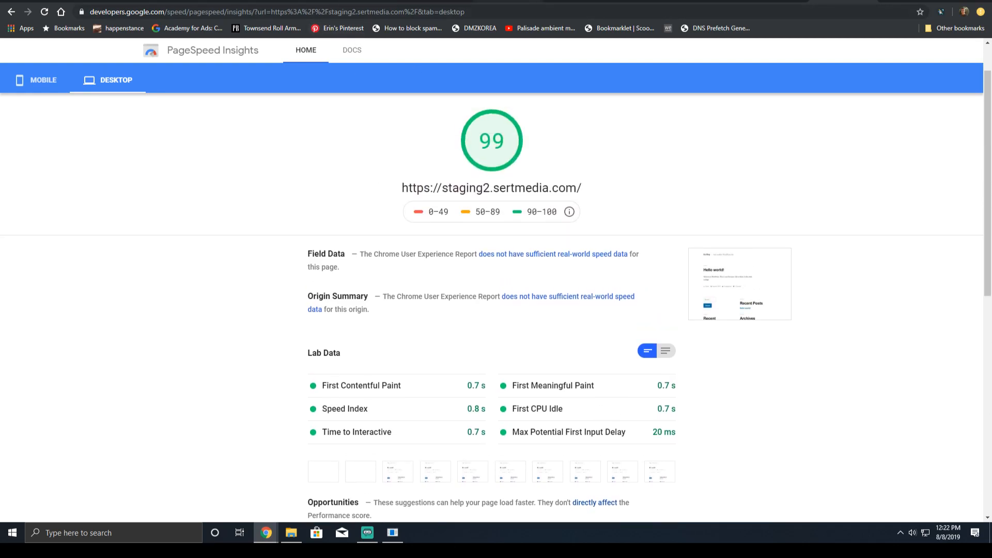
# - Compare the AddThis GTmetrix waterfall, including the addthis_widget.js file size, with the report without share buttons
pyautogui.click(518, 1)
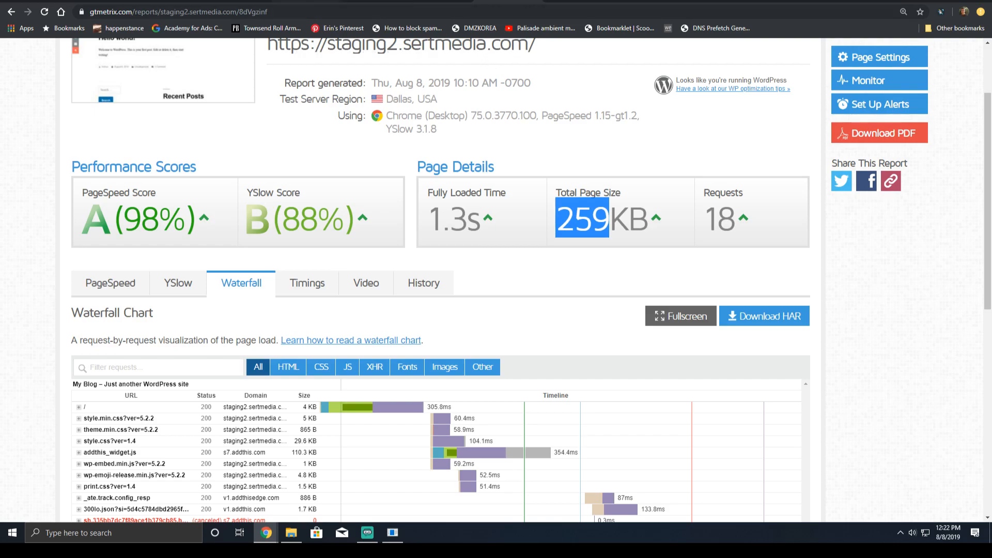
pyautogui.click(308, 0)
pyautogui.click(518, 1)
pyautogui.scroll(-1, 469, 247)
pyautogui.scroll(-3, 469, 247)
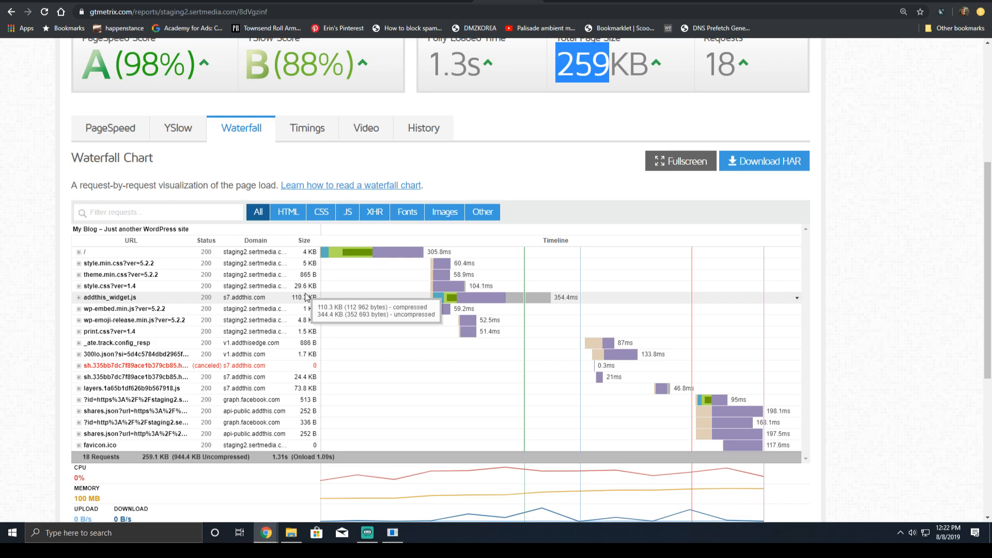
pyautogui.click(307, 1)
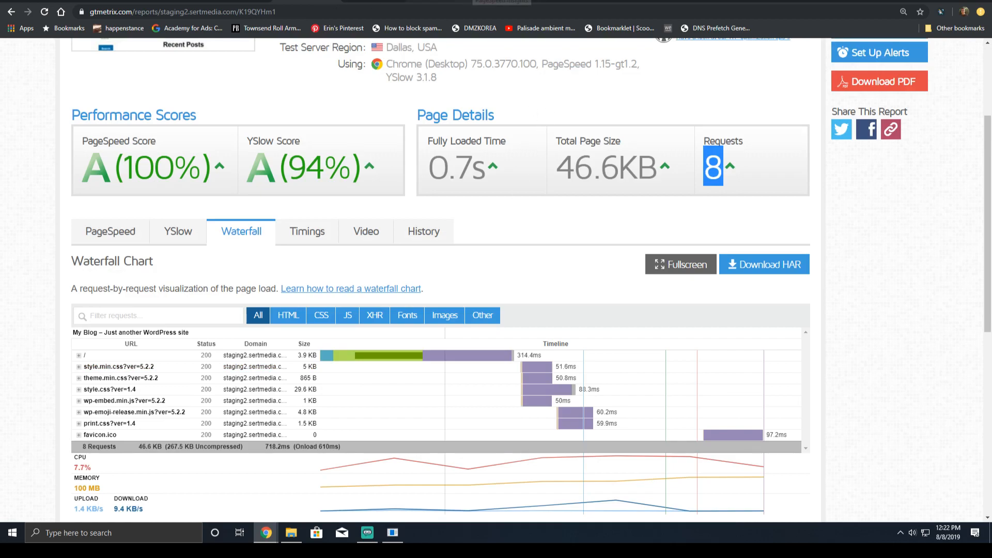
# - Revisit the AddThis test results: the PageSpeed Insights mobile score and lab data, Pingdom's performance suggestions, and the GTmetrix waterfall
pyautogui.click(507, 1)
pyautogui.click(635, 1)
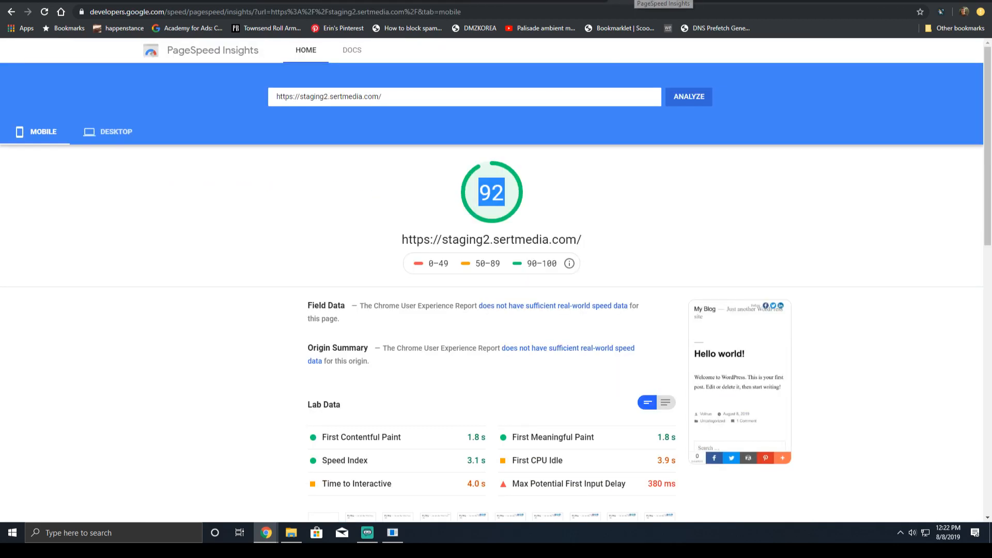
pyautogui.scroll(-3, 552, 293)
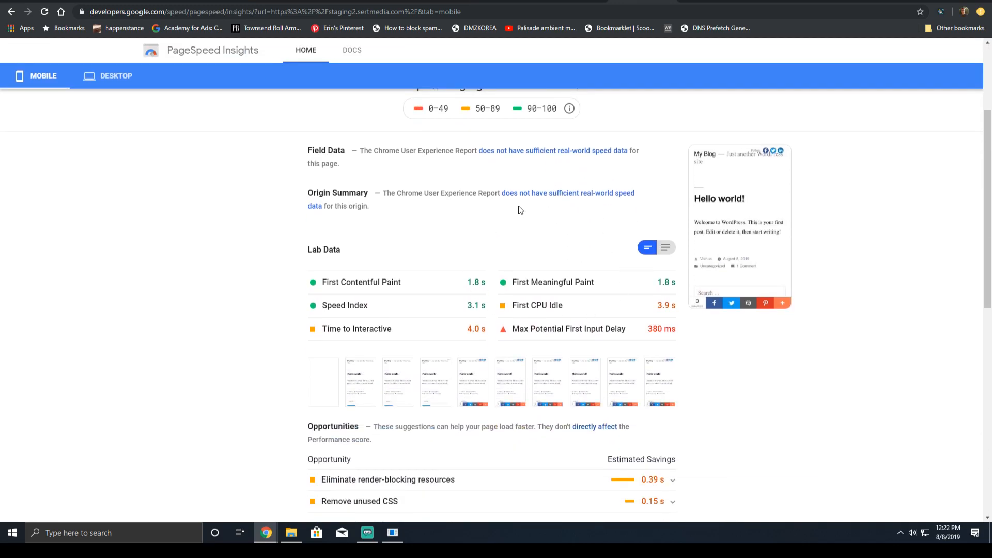
pyautogui.scroll(3, 664, 155)
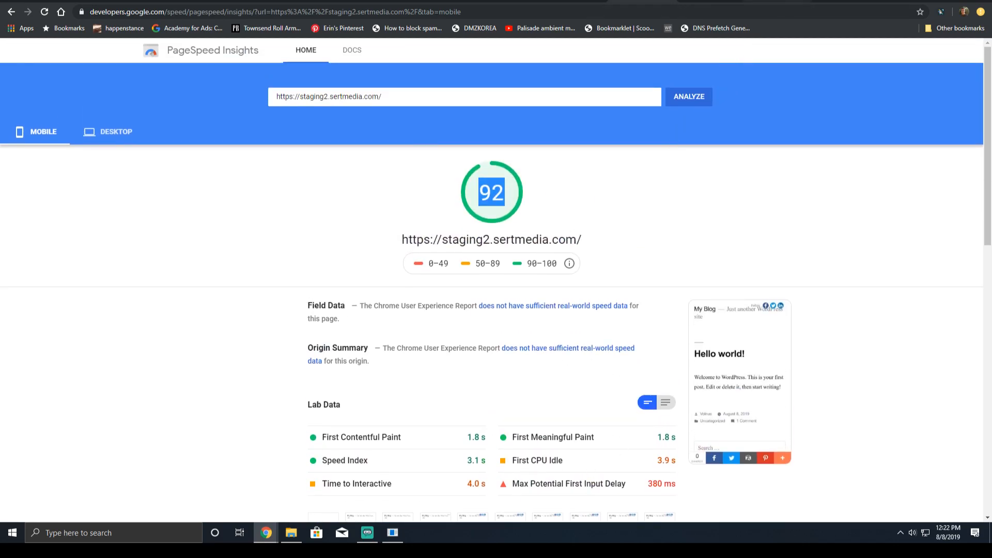
pyautogui.click(584, 1)
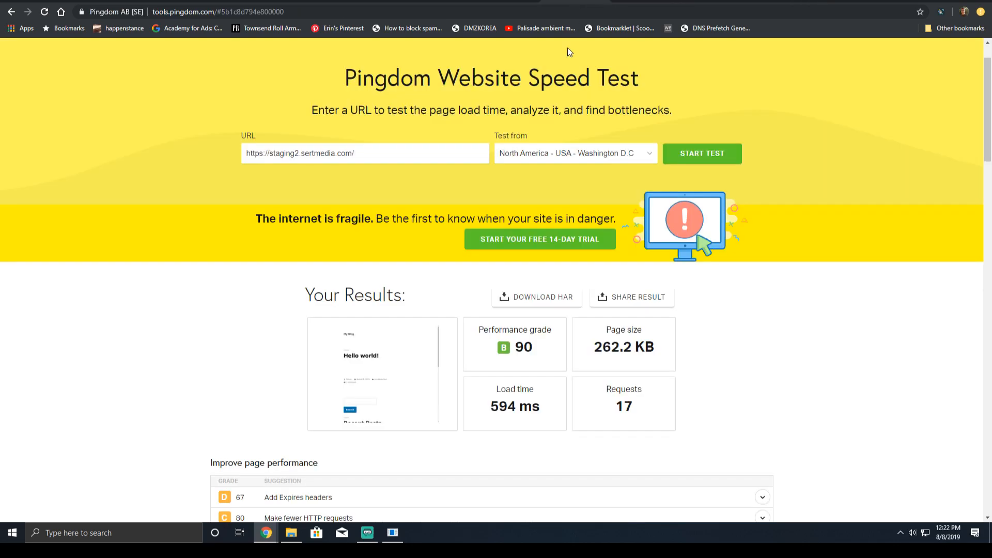
pyautogui.scroll(-2, 449, 289)
pyautogui.scroll(-4, 554, 73)
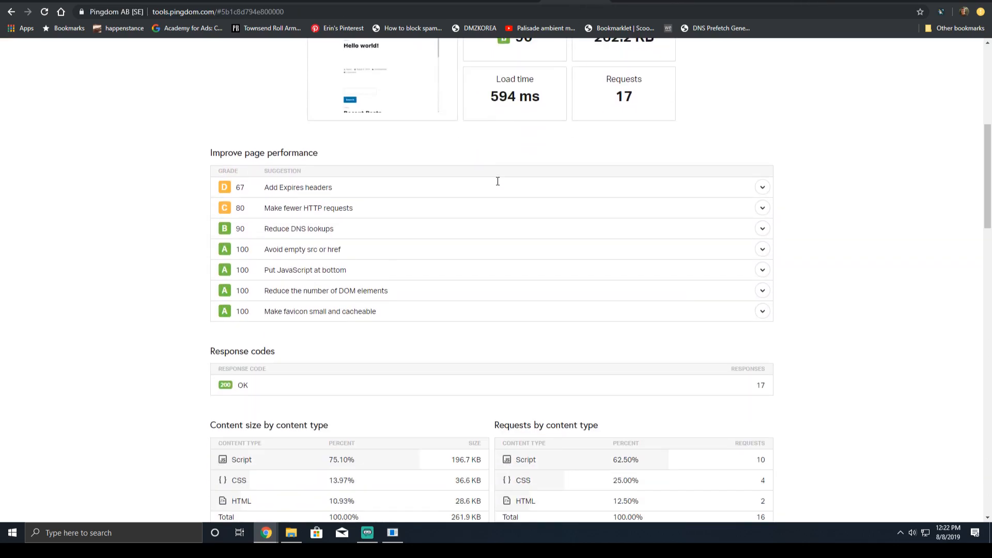
pyautogui.click(516, 0)
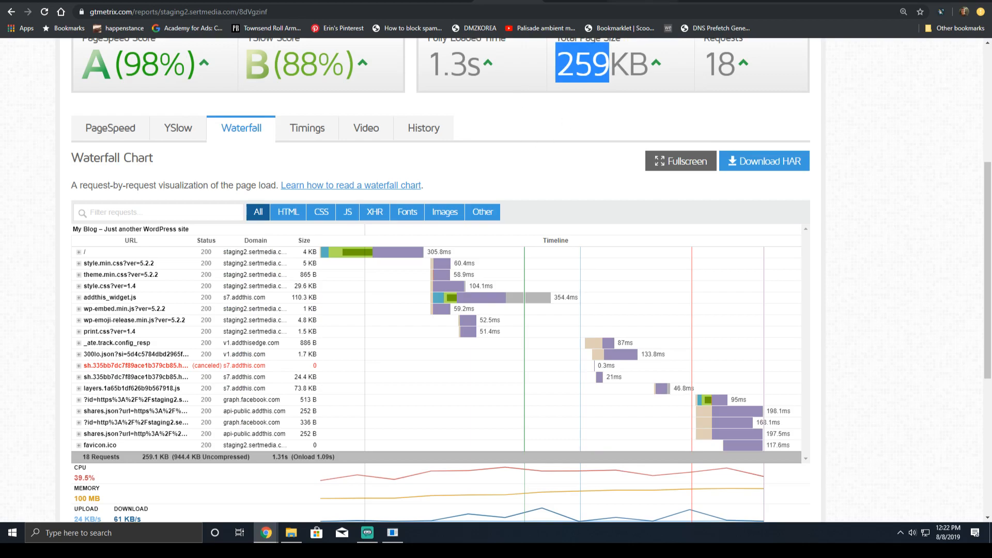
pyautogui.click(645, 1)
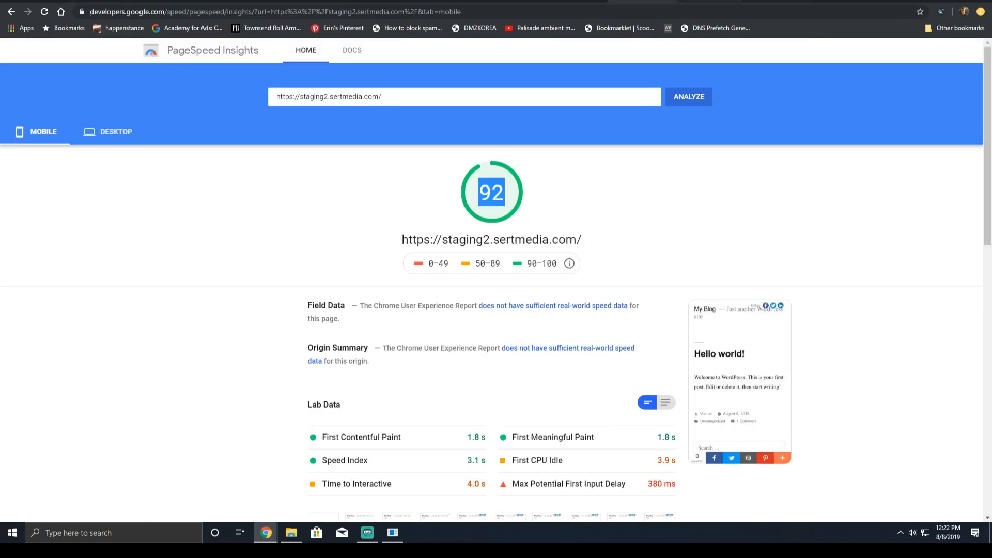
# - Check the newest PageSpeed Insights desktop and mobile scores against the AddThis results, including the mobile lab data, opportunities and diagnostics
pyautogui.click(710, 0)
pyautogui.click(827, 0)
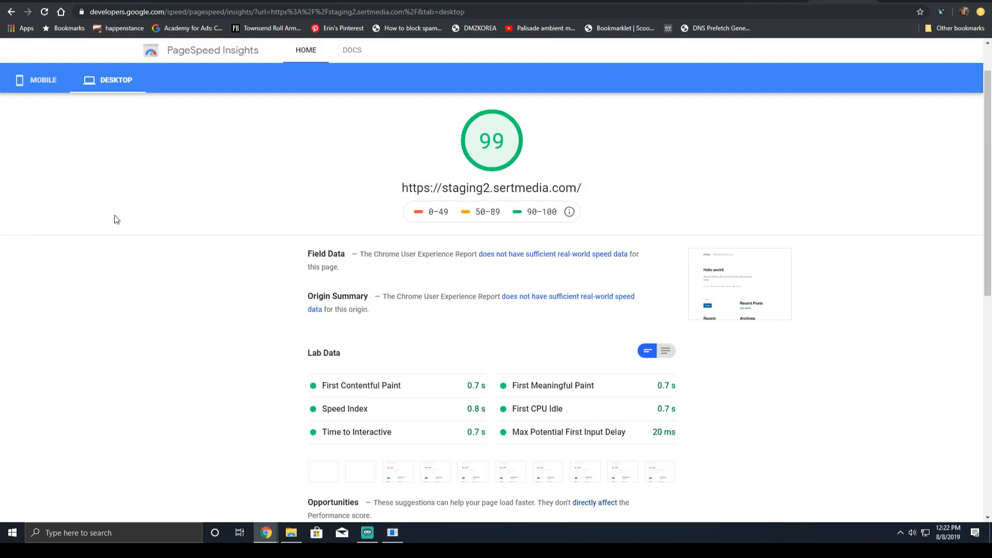
pyautogui.scroll(1, 166, 235)
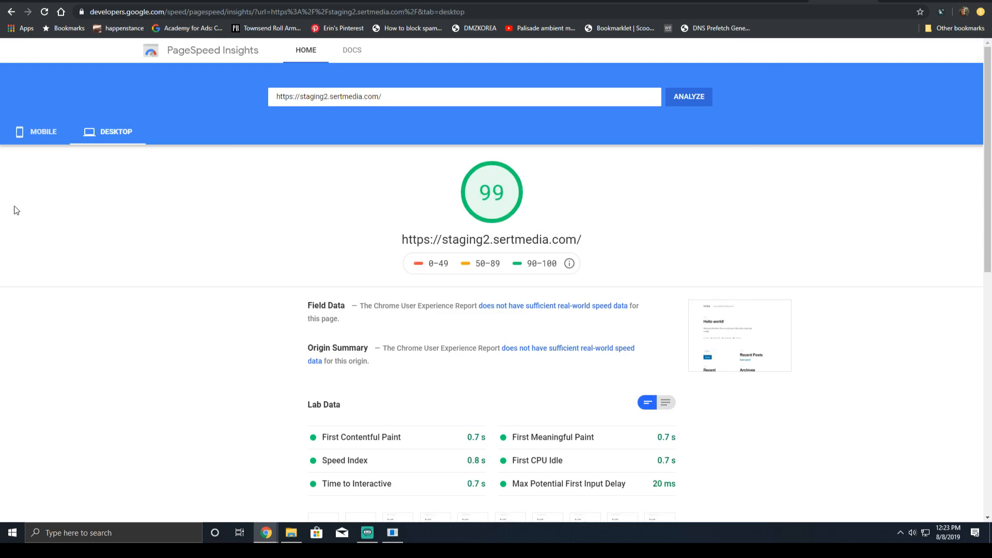
pyautogui.click(39, 130)
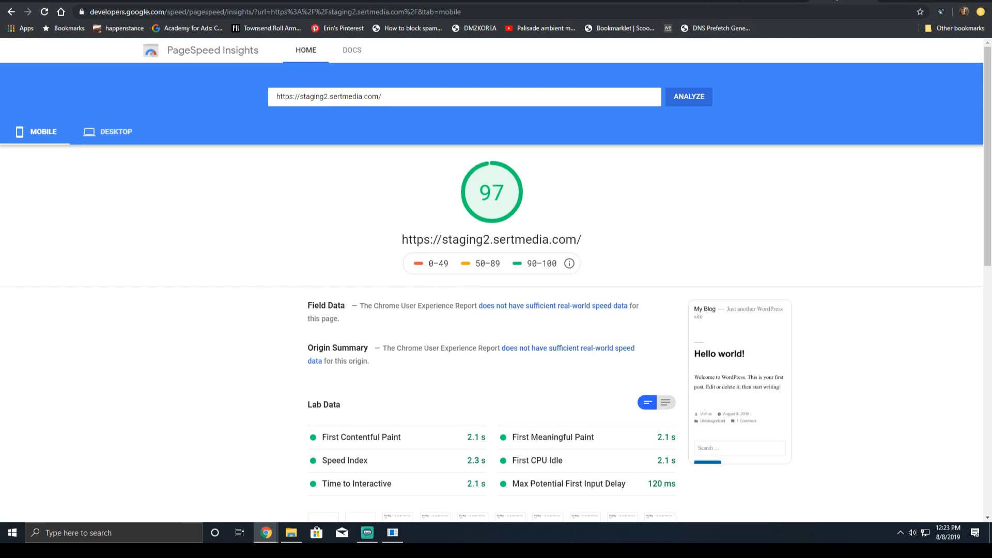
pyautogui.scroll(-7, 675, 447)
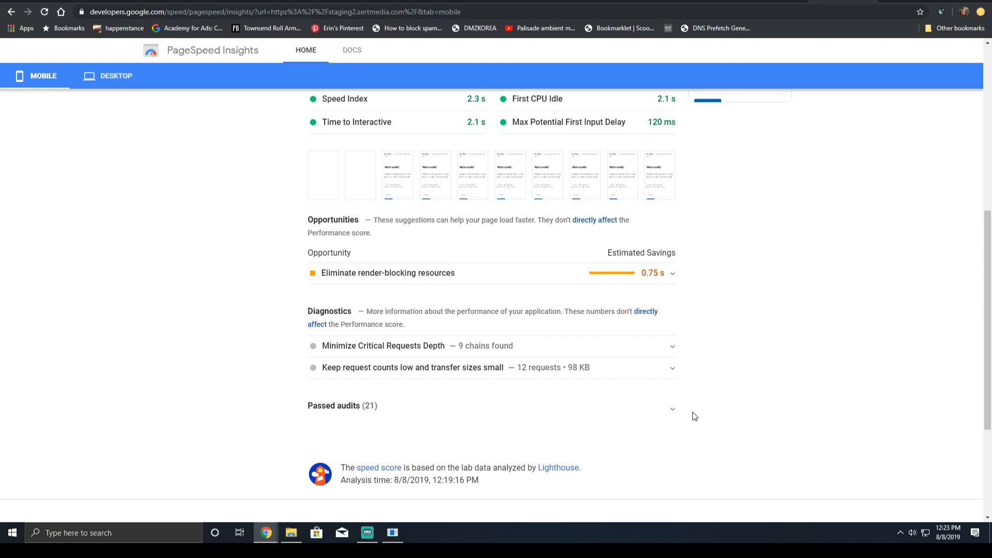
pyautogui.scroll(7, 692, 412)
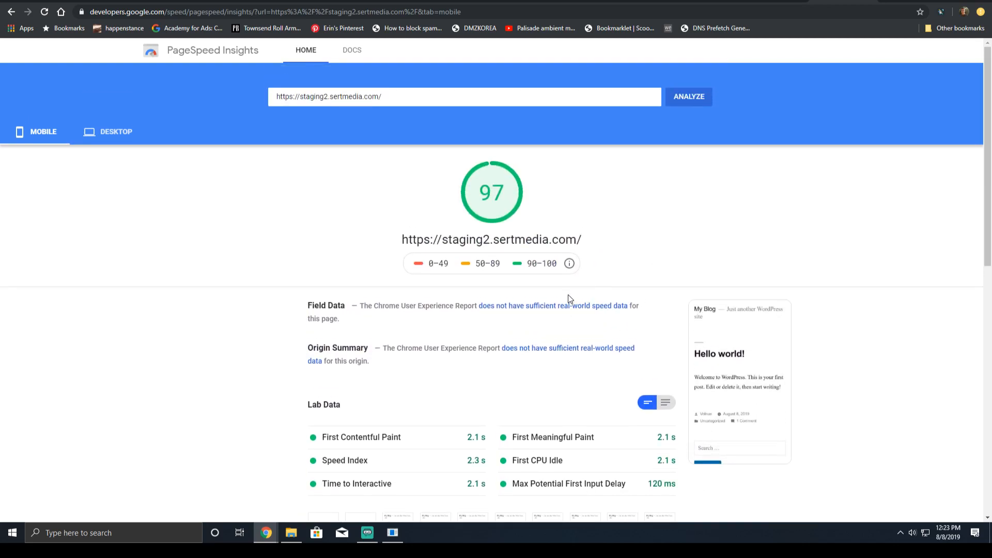
pyautogui.scroll(-1, 563, 304)
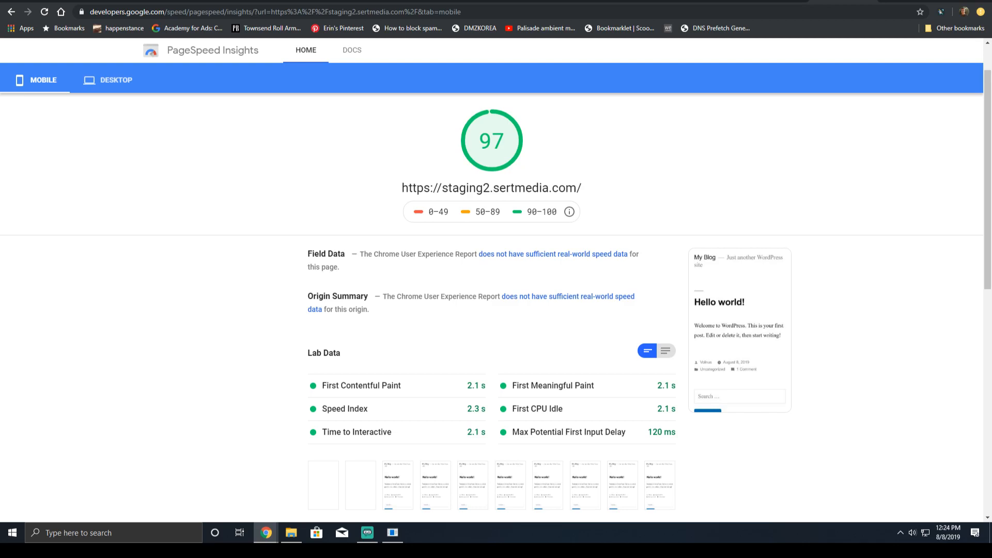
pyautogui.hotkey('alt', 'Tab')
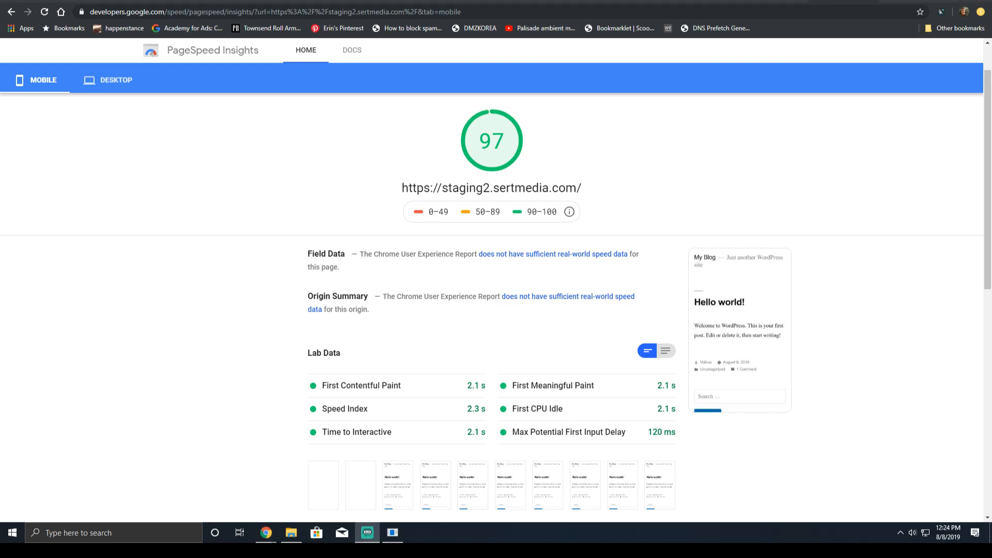